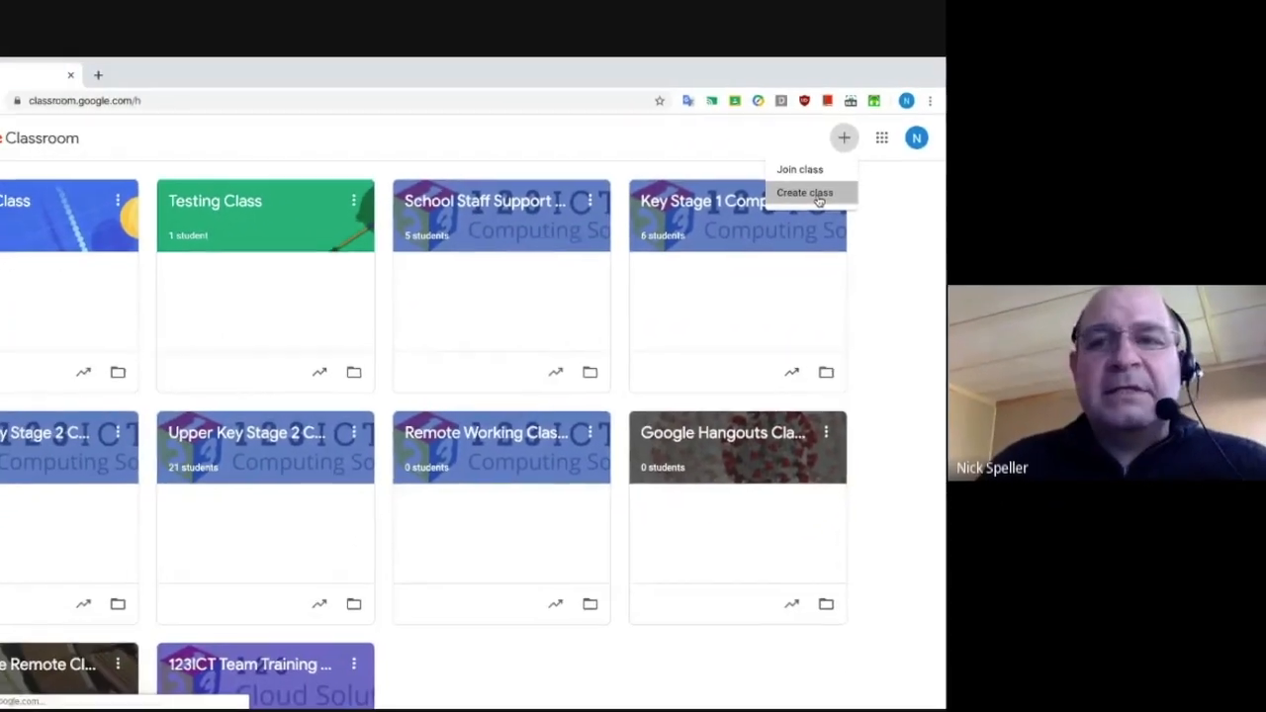
Step: Create a new class named "Test Class Apr 21", leaving section, subject and room empty
left_click(801, 207)
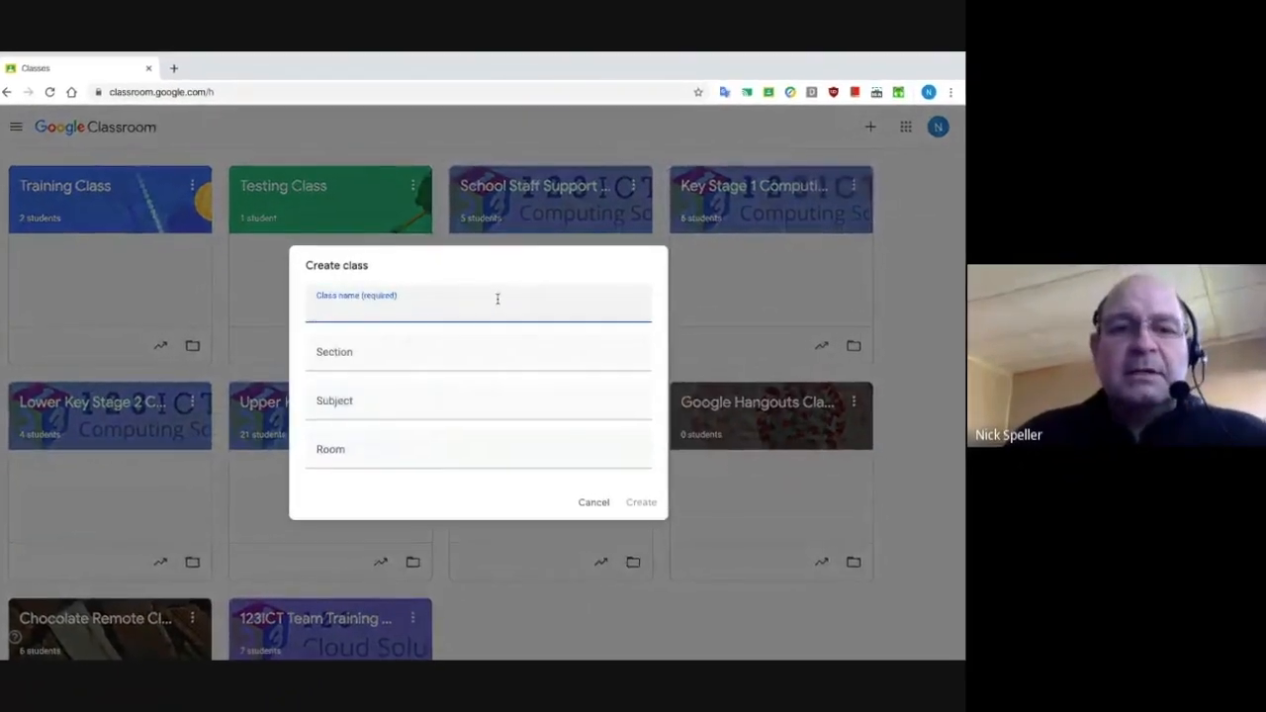
type("Test Class")
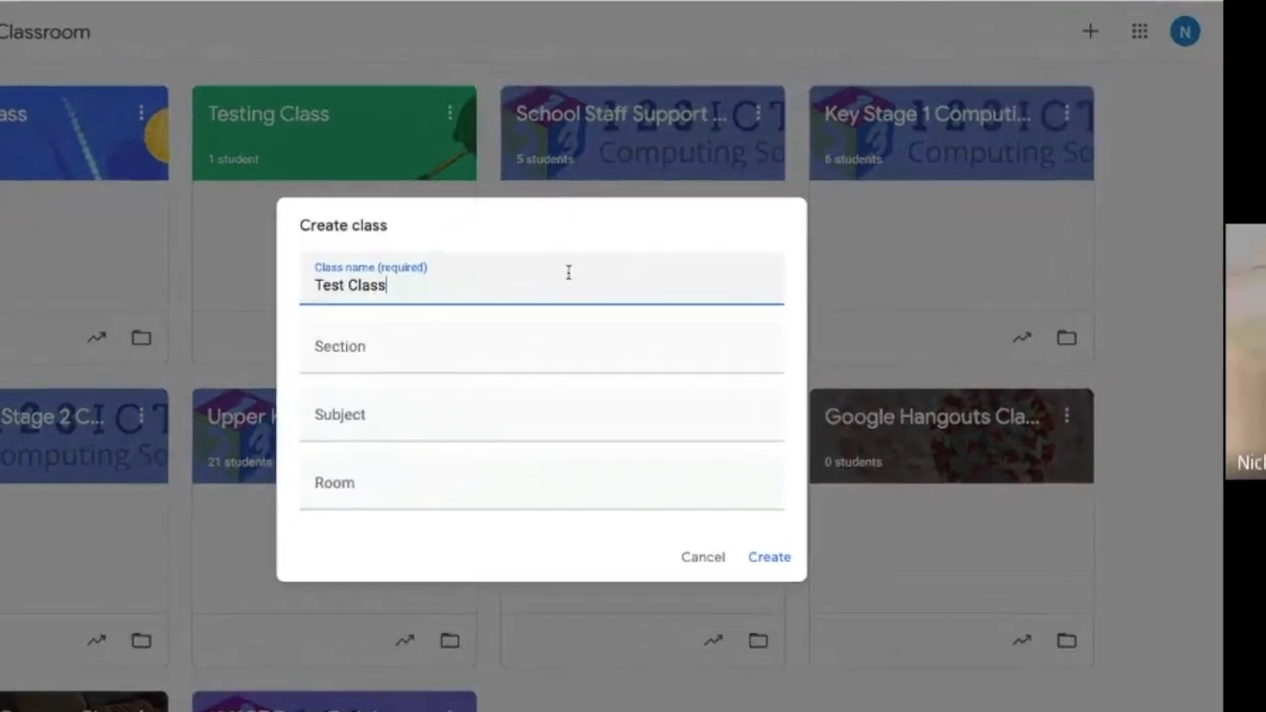
type(" Apr 02")
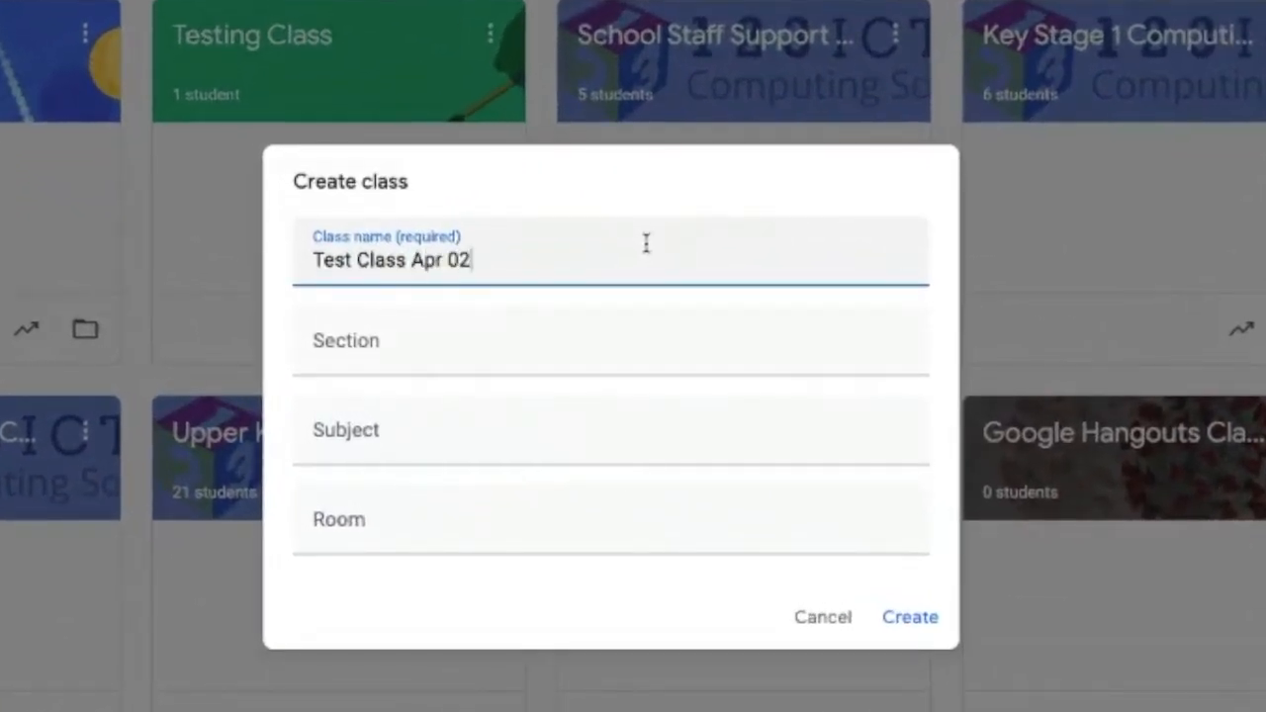
key("BackSpace")
key("BackSpace")
type("21")
left_click(909, 619)
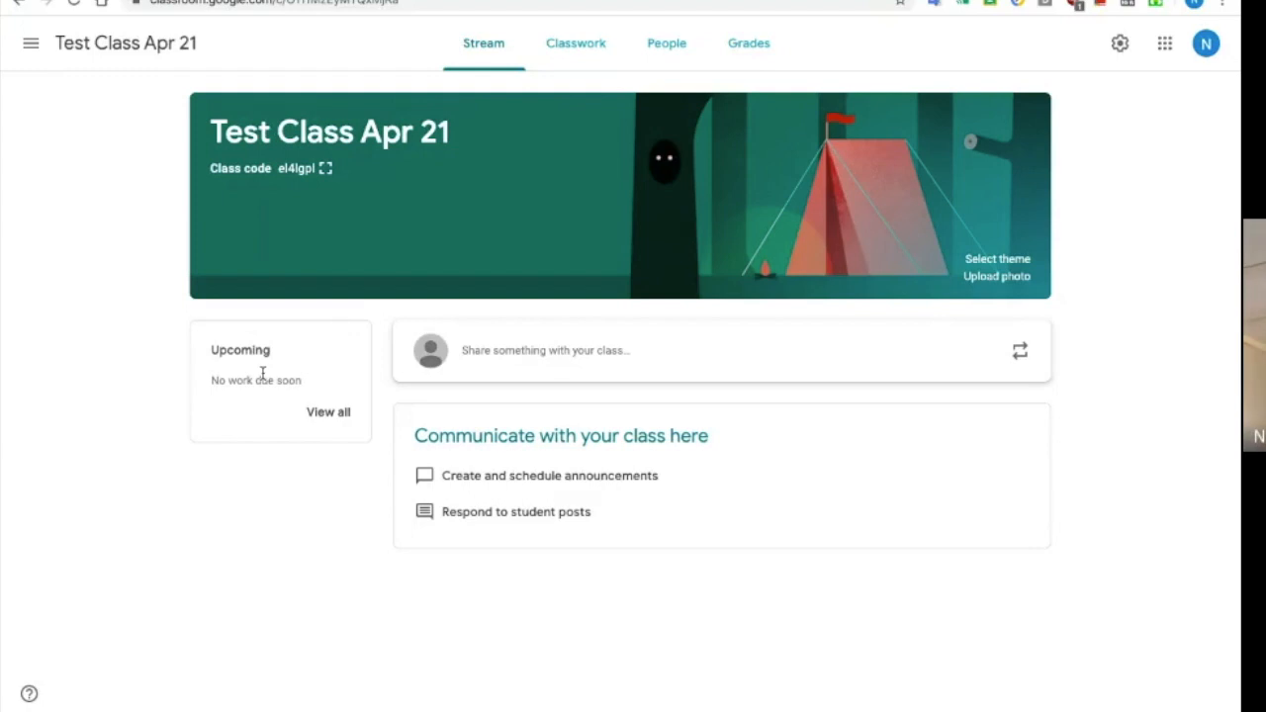
Step: Look through the new class's Classwork, People and Grades pages, and return to its Stream page
left_click(603, 62)
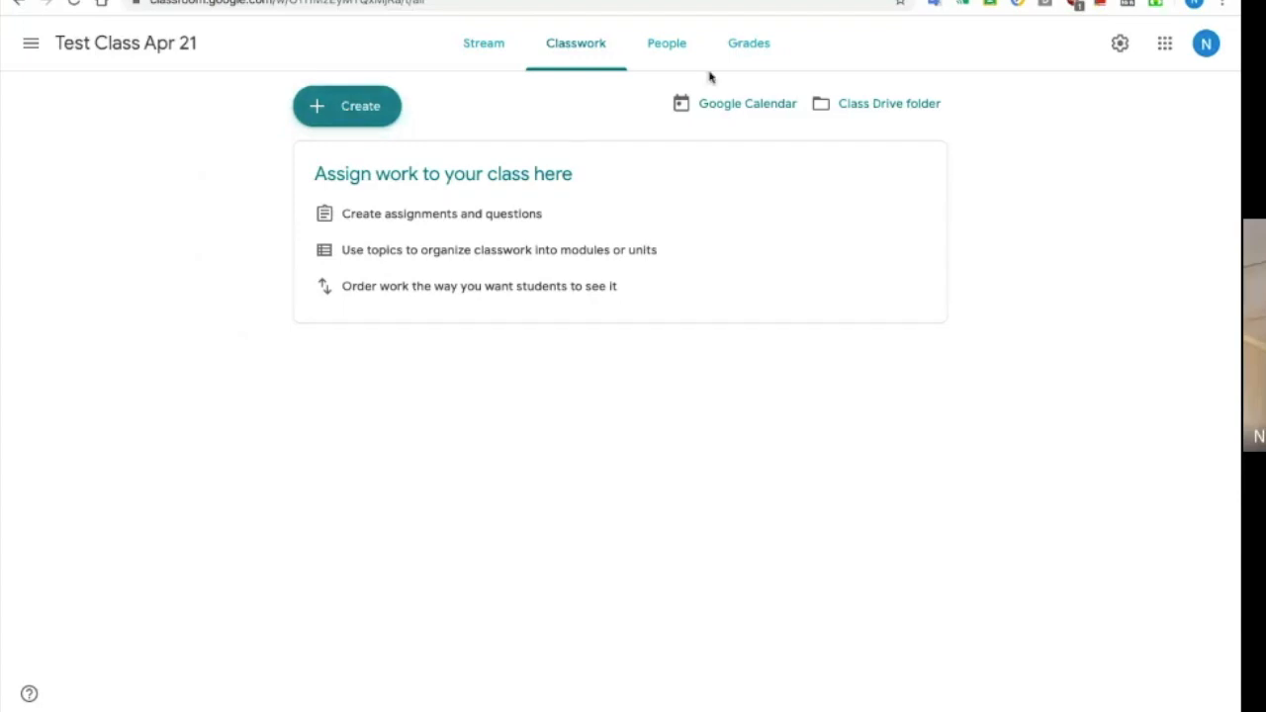
left_click(679, 59)
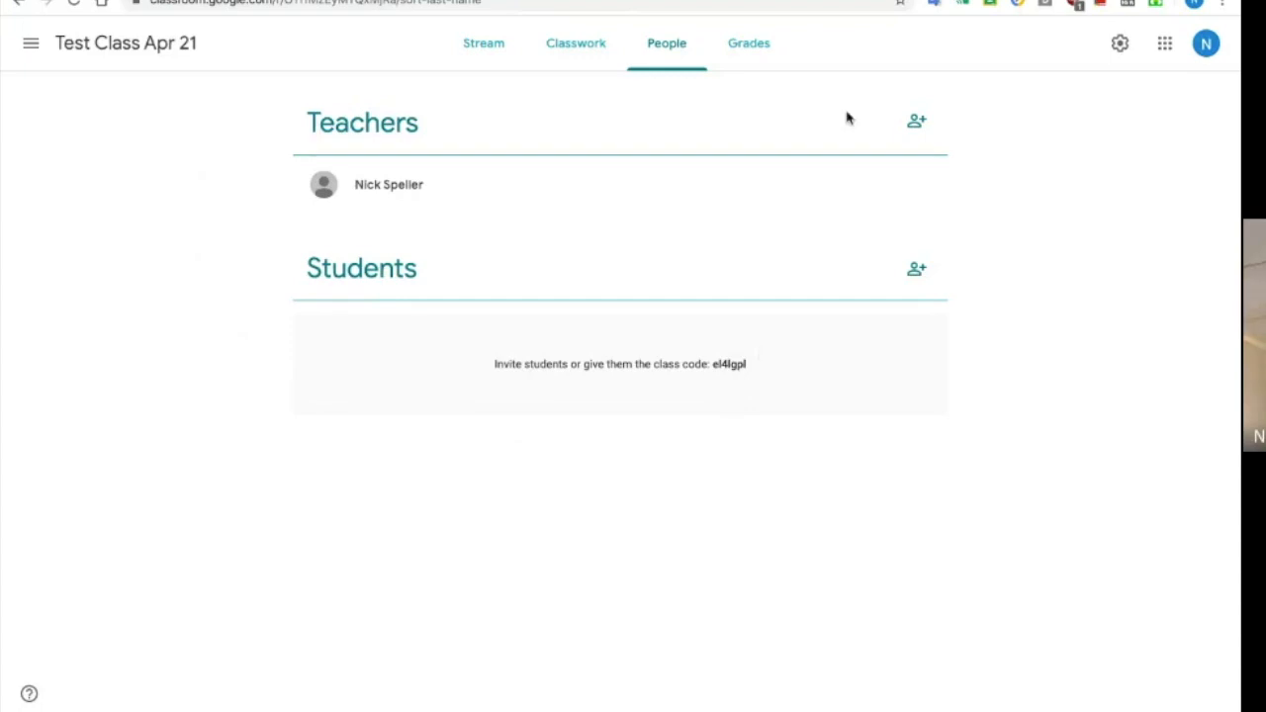
left_click(761, 53)
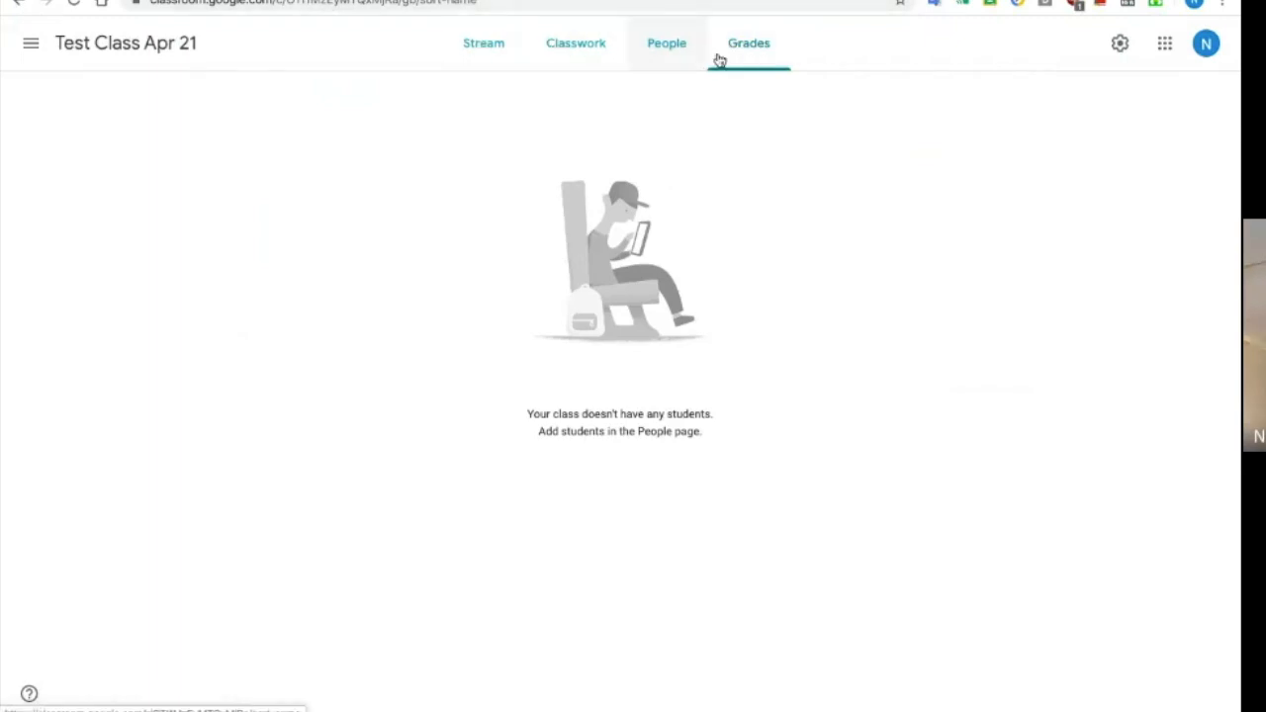
left_click(510, 65)
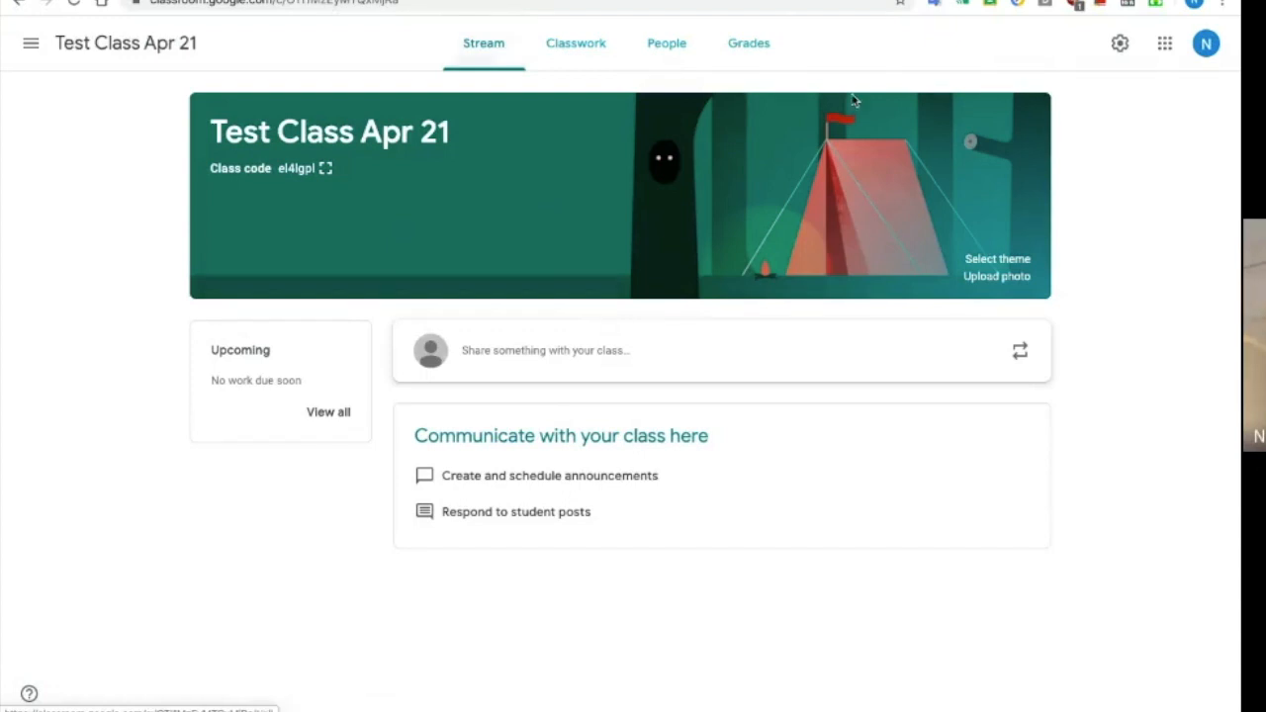
Step: Open the class settings and examine the class details and the options available for the class code
left_click(1121, 47)
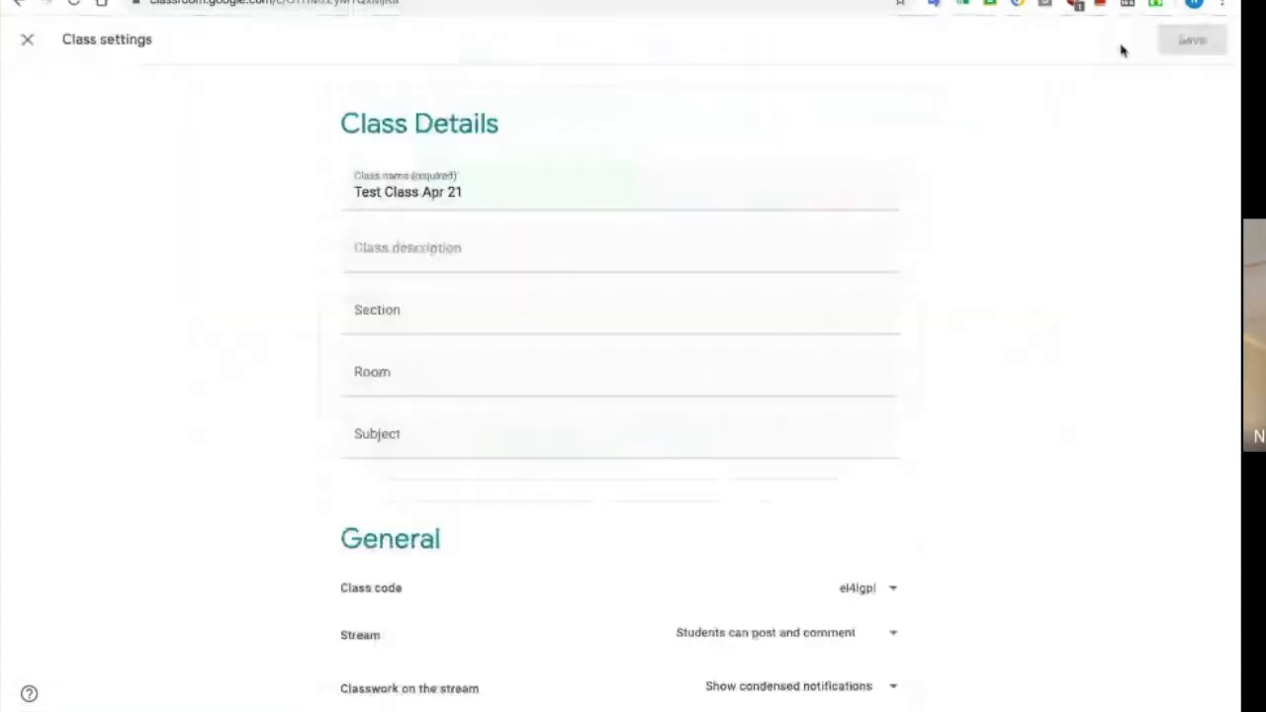
left_click(488, 189)
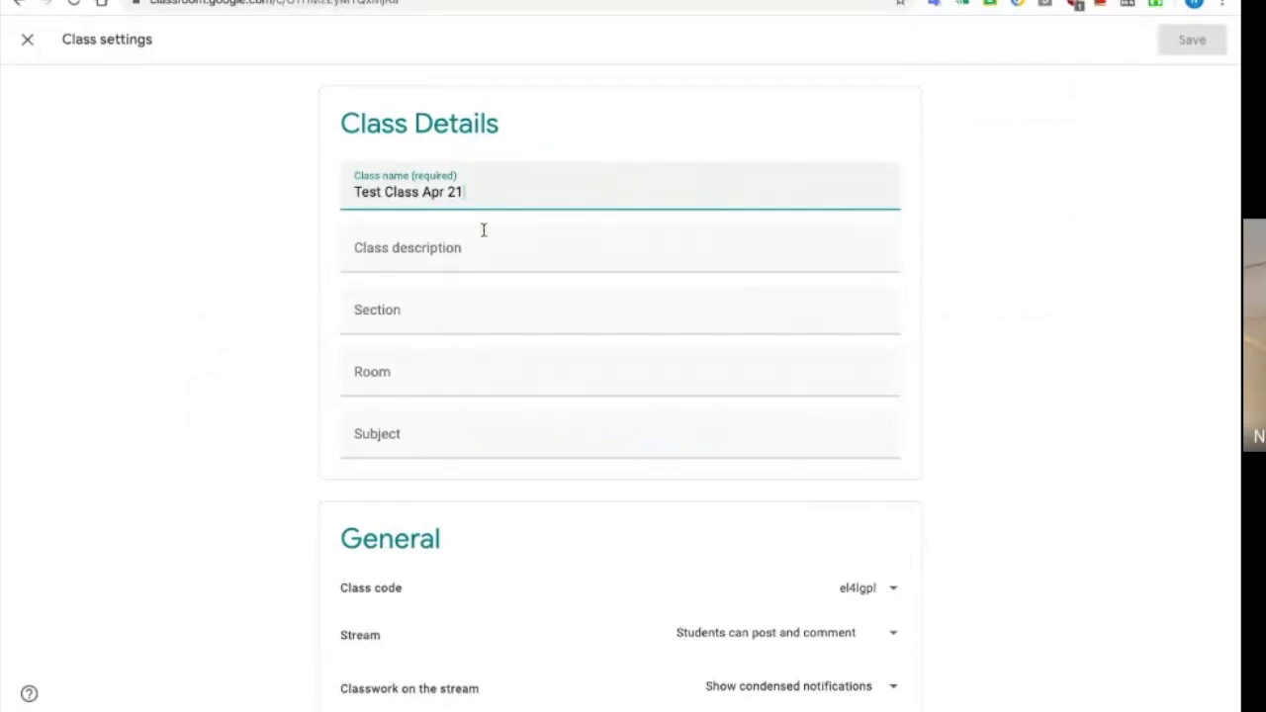
scroll(531, 415, "down", 3)
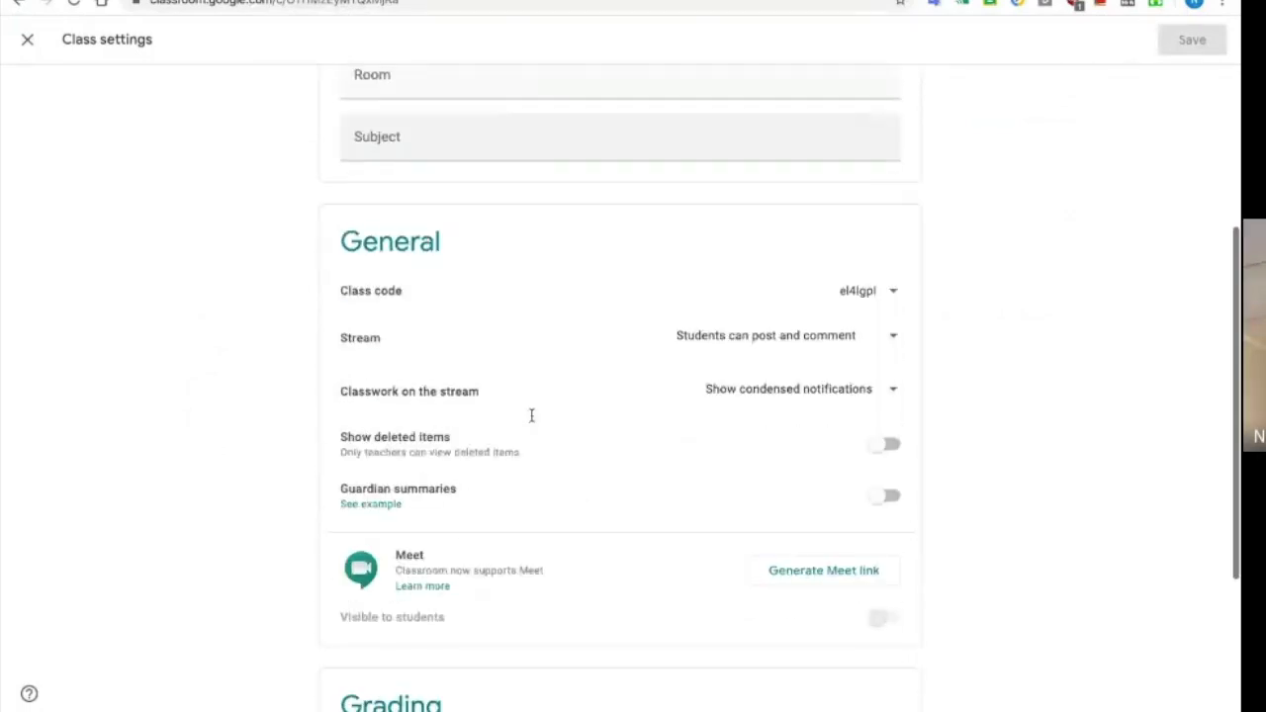
left_click(887, 281)
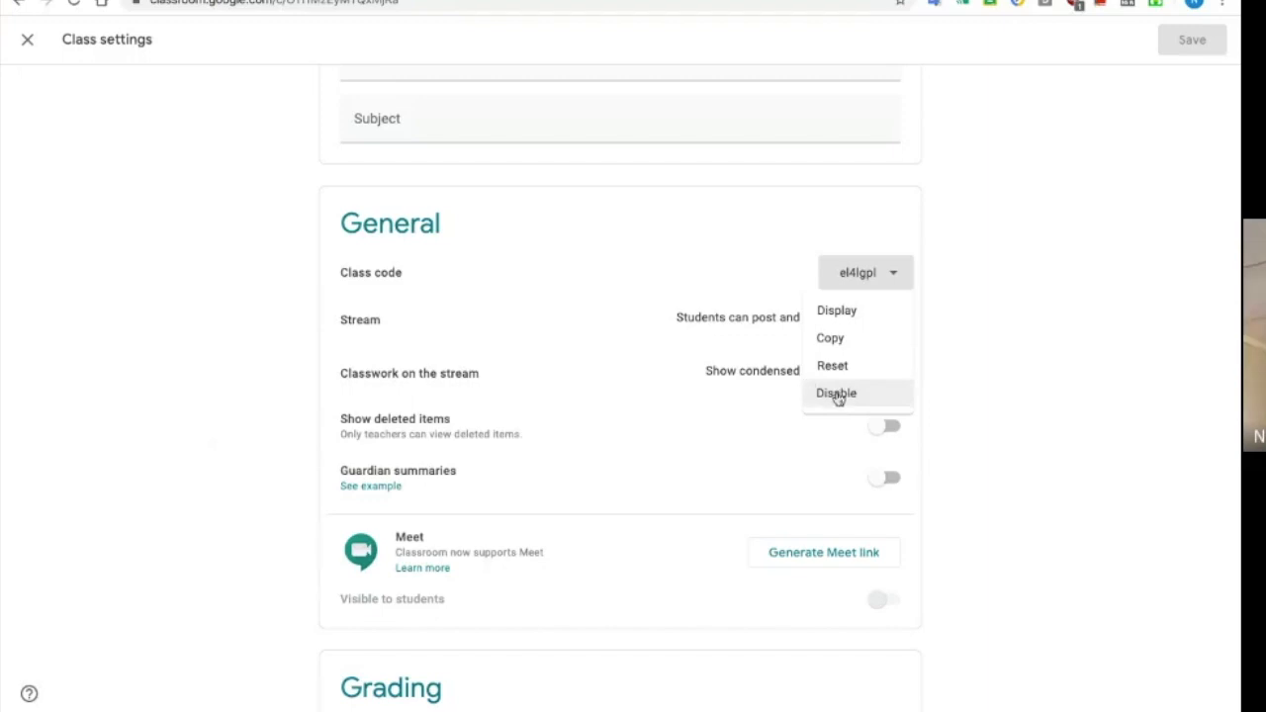
left_click(944, 329)
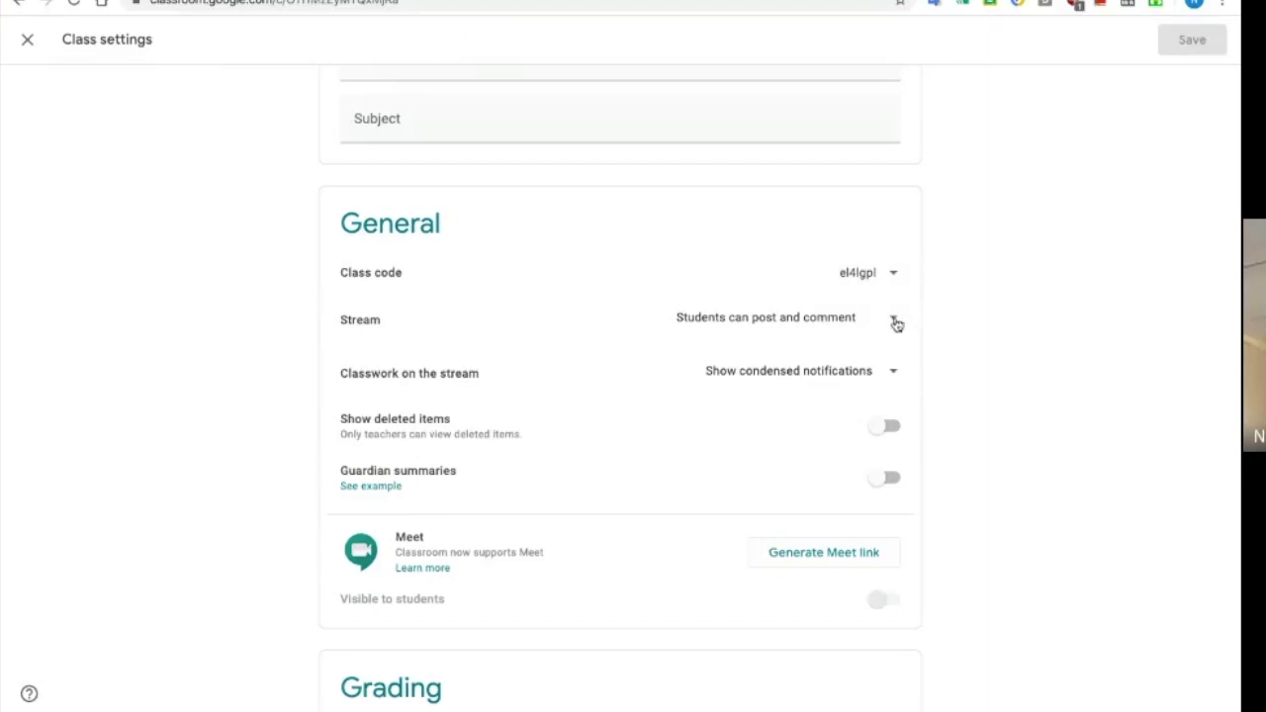
Step: Set the Stream permission to "Only teachers can post or comment" in the General settings
left_click(893, 322)
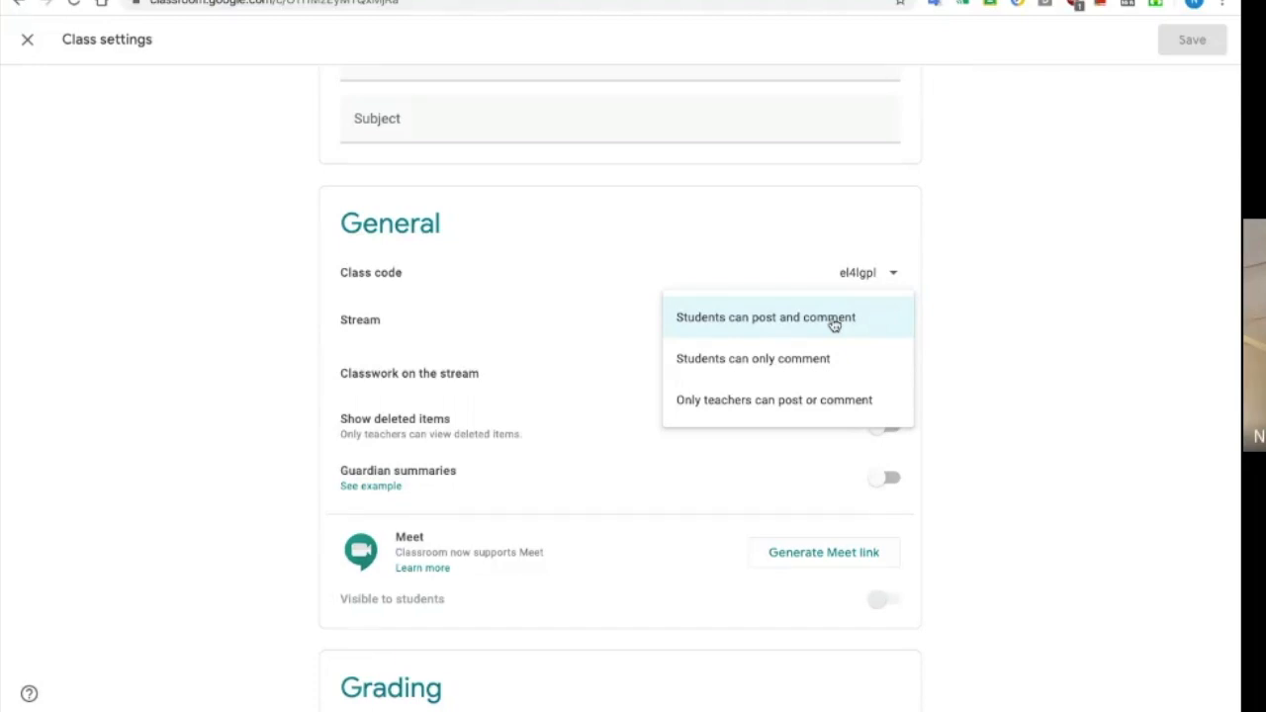
left_click(786, 411)
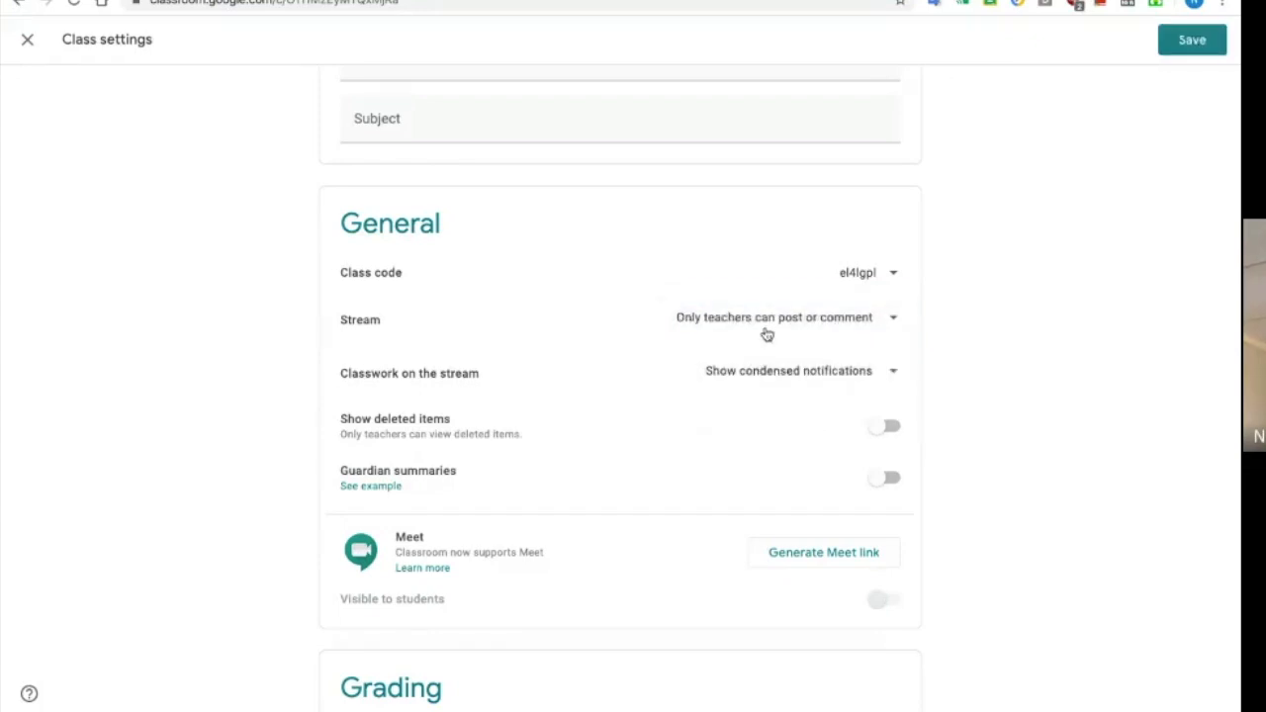
left_click(860, 330)
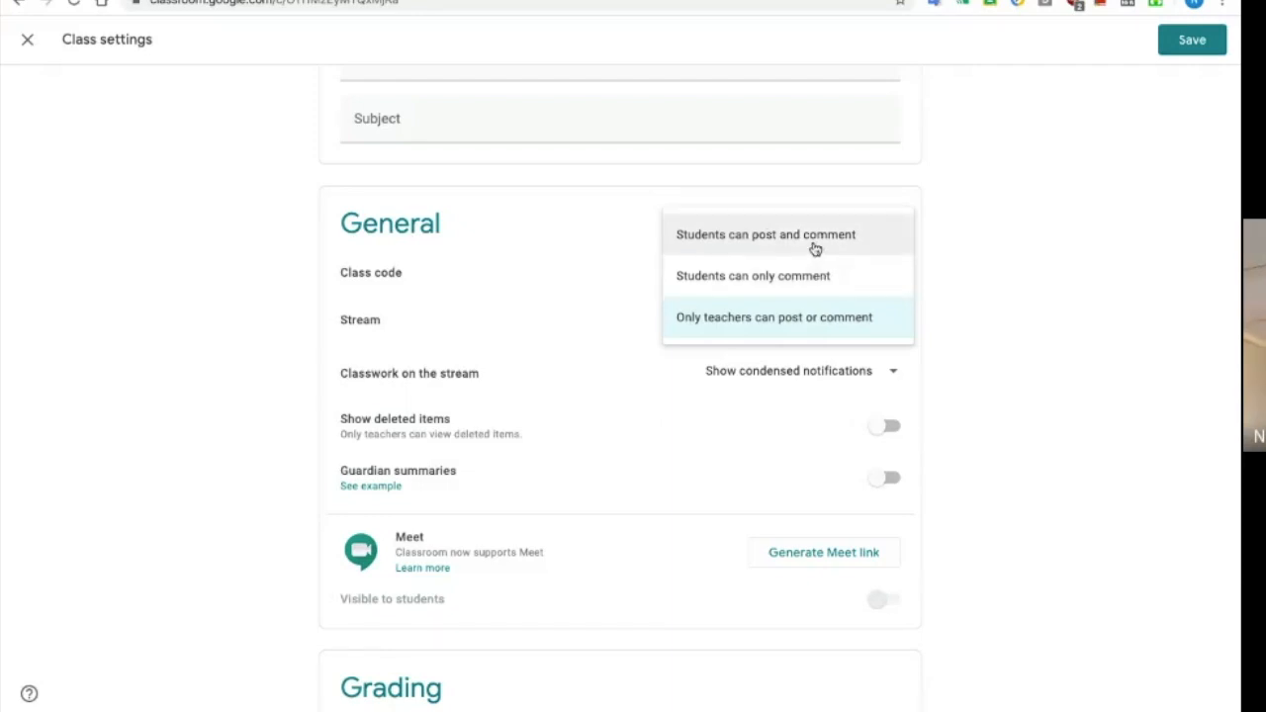
left_click(757, 405)
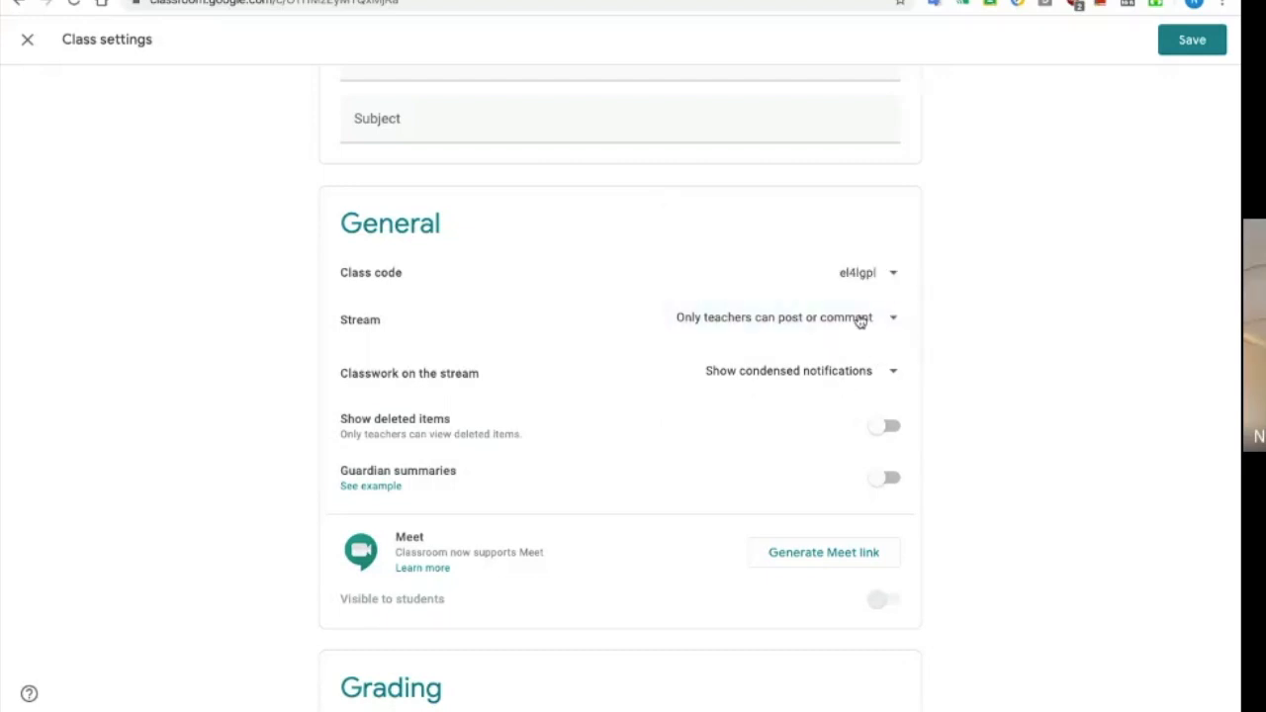
left_click(859, 319)
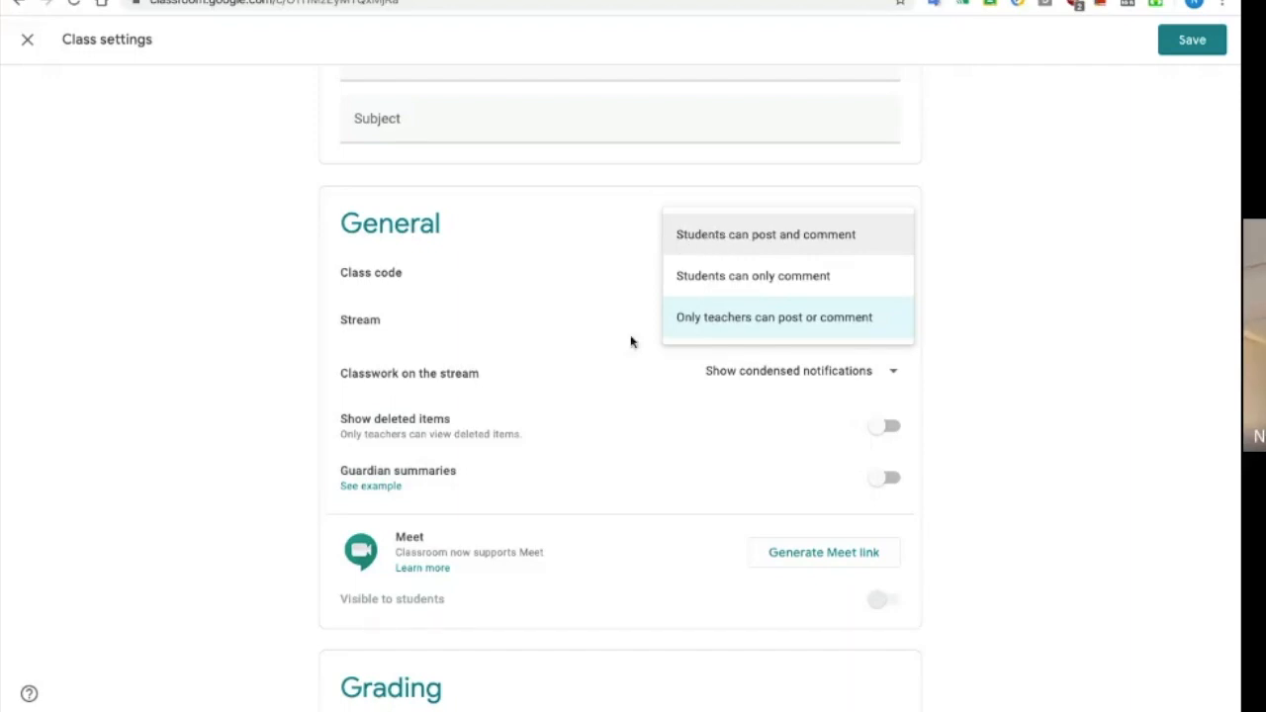
left_click(781, 417)
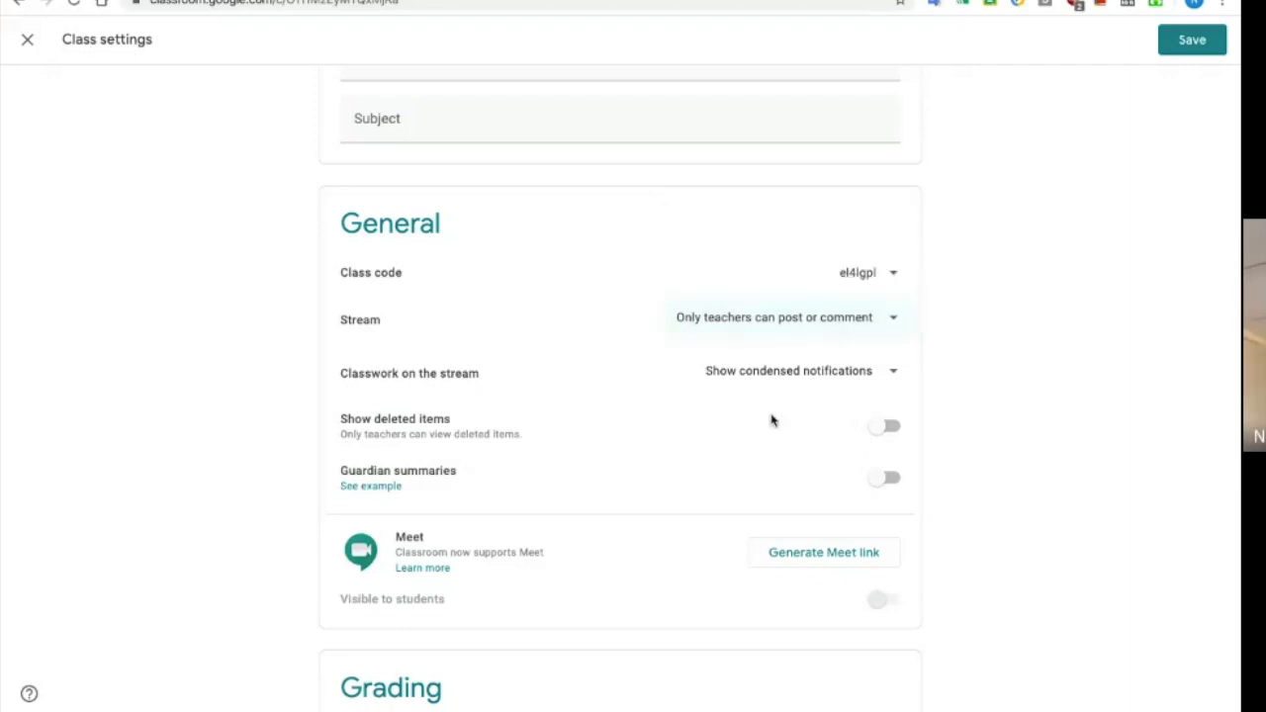
Step: Review the classwork notification options and the Meet and Grading settings, and save the class settings
left_click(882, 381)
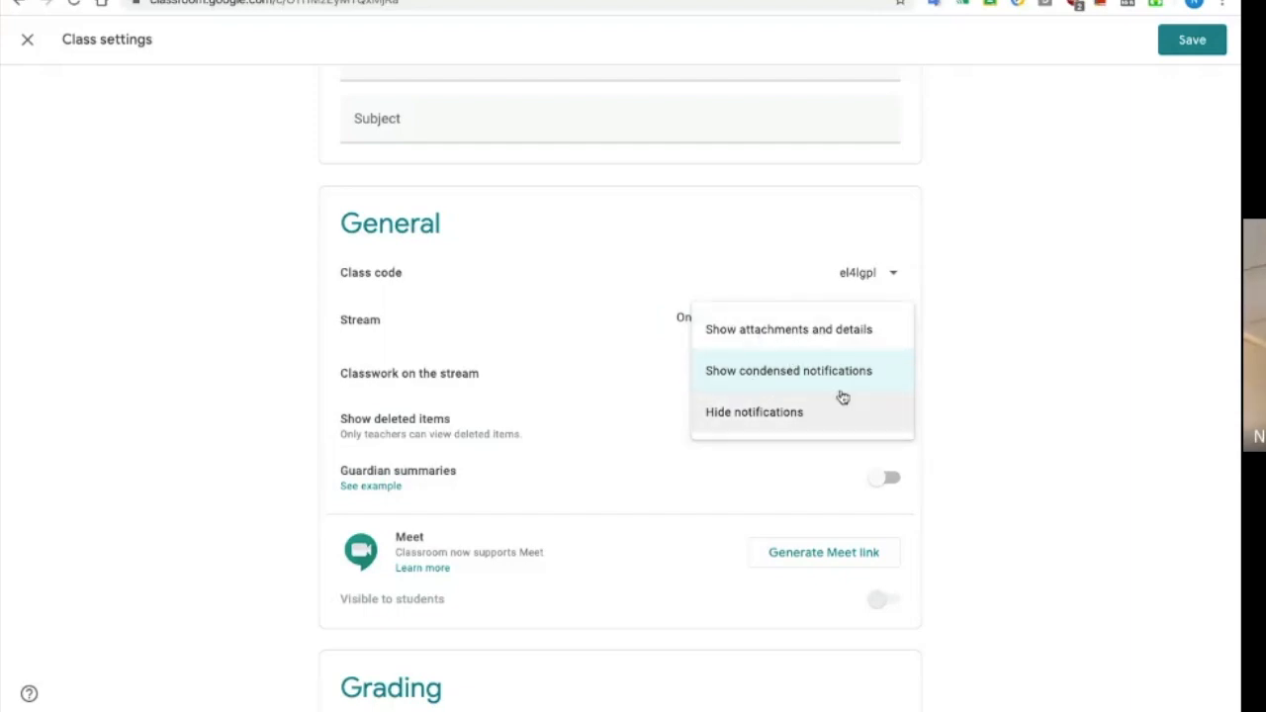
left_click(598, 434)
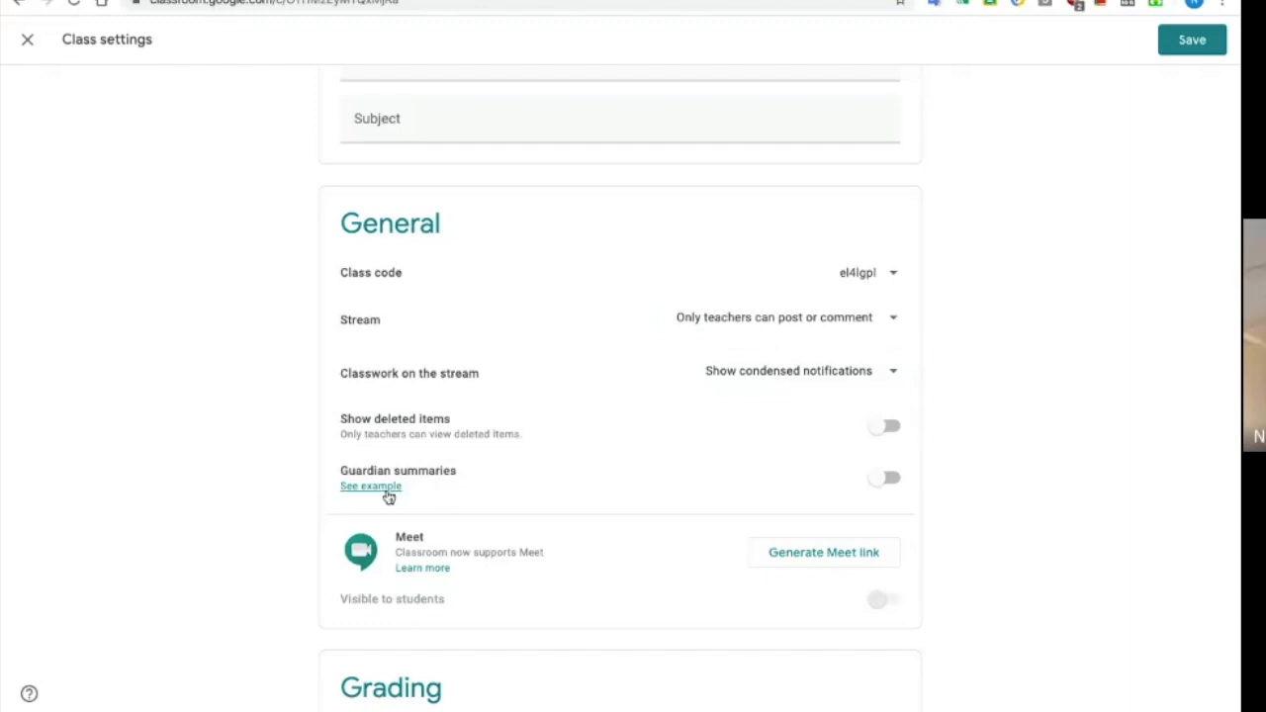
scroll(700, 532, "down", 1)
scroll(700, 532, "down", 3)
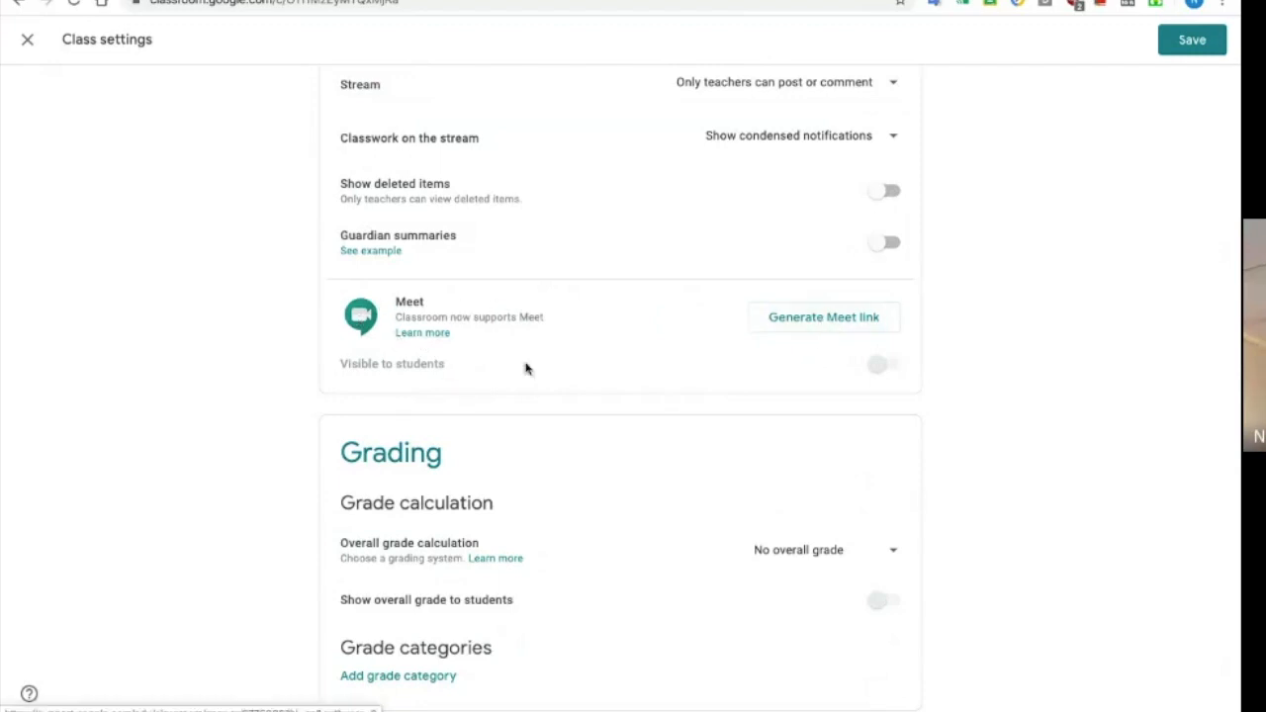
scroll(669, 402, "down", 1)
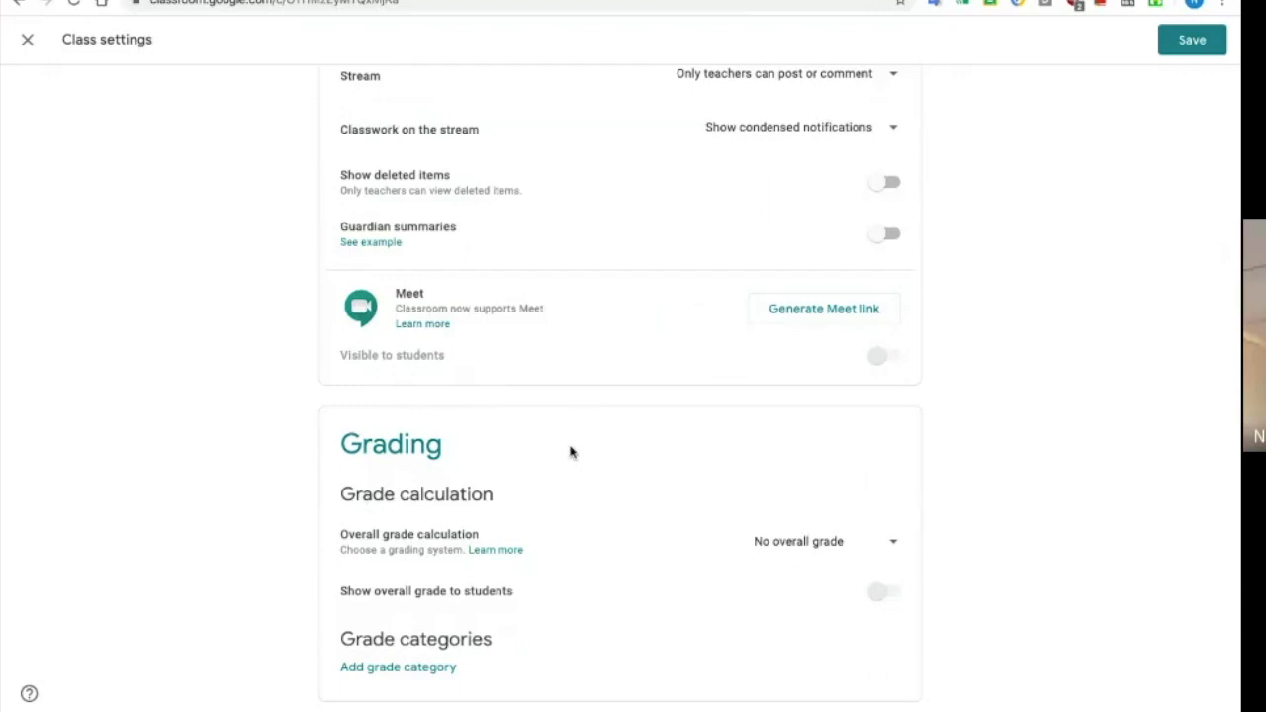
scroll(571, 450, "up", 6)
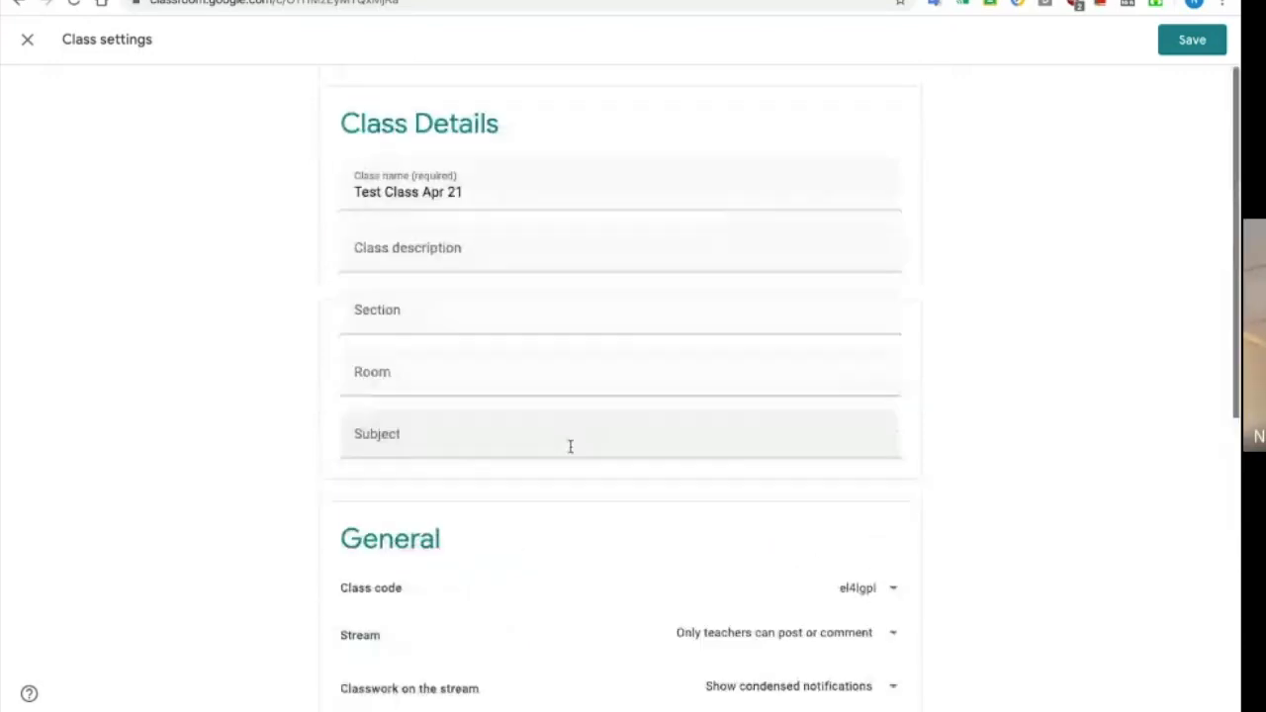
left_click(1198, 39)
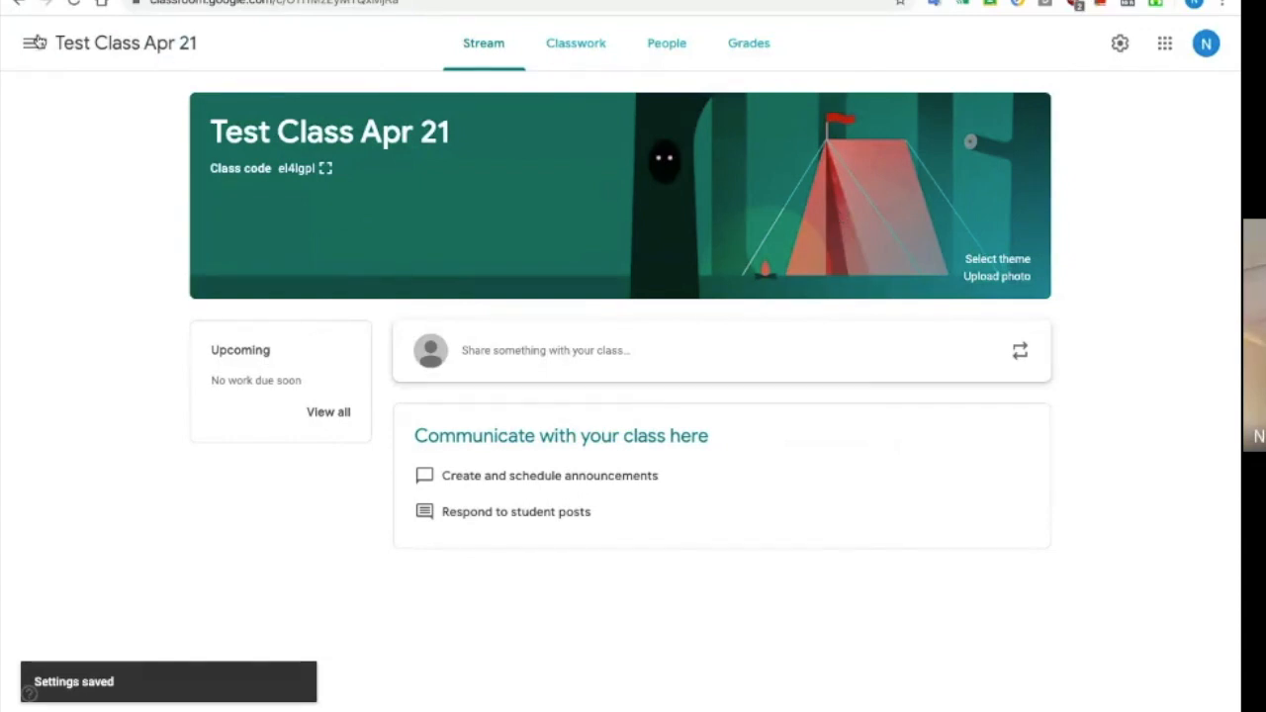
Step: Return to the overview of all classes and look through the class cards
left_click(32, 44)
left_click(35, 48)
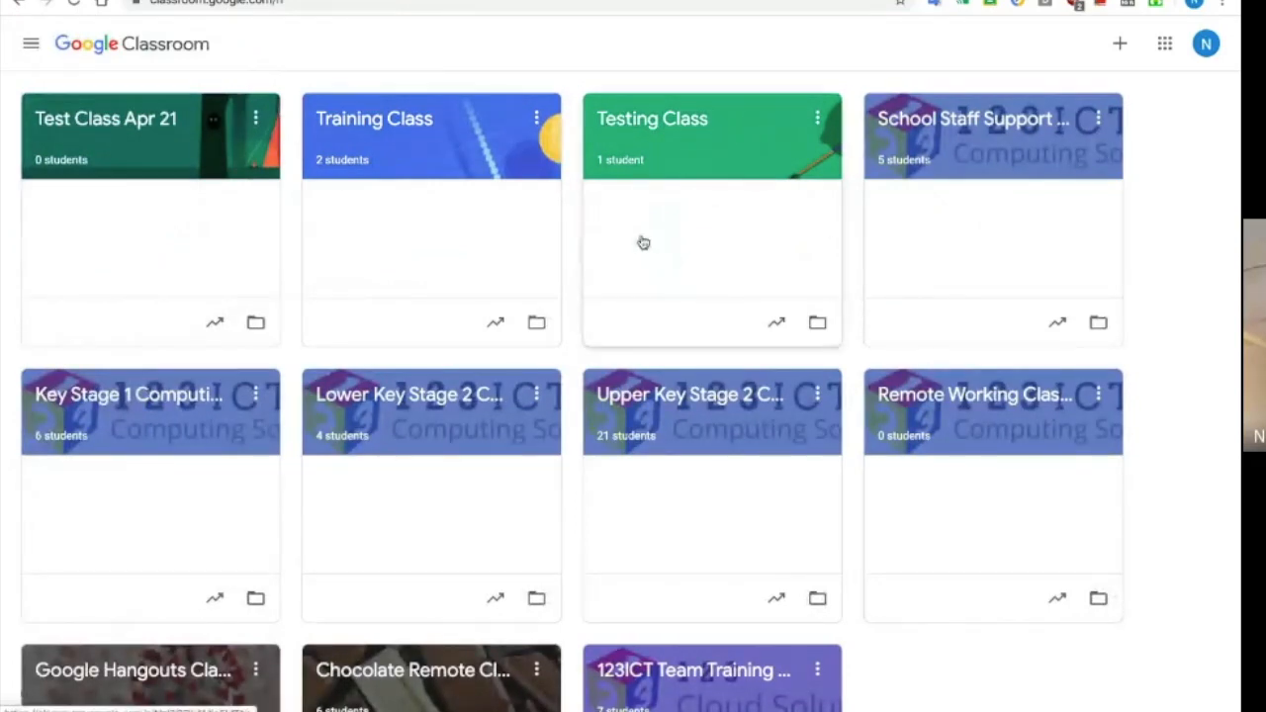
scroll(641, 243, "down", 3)
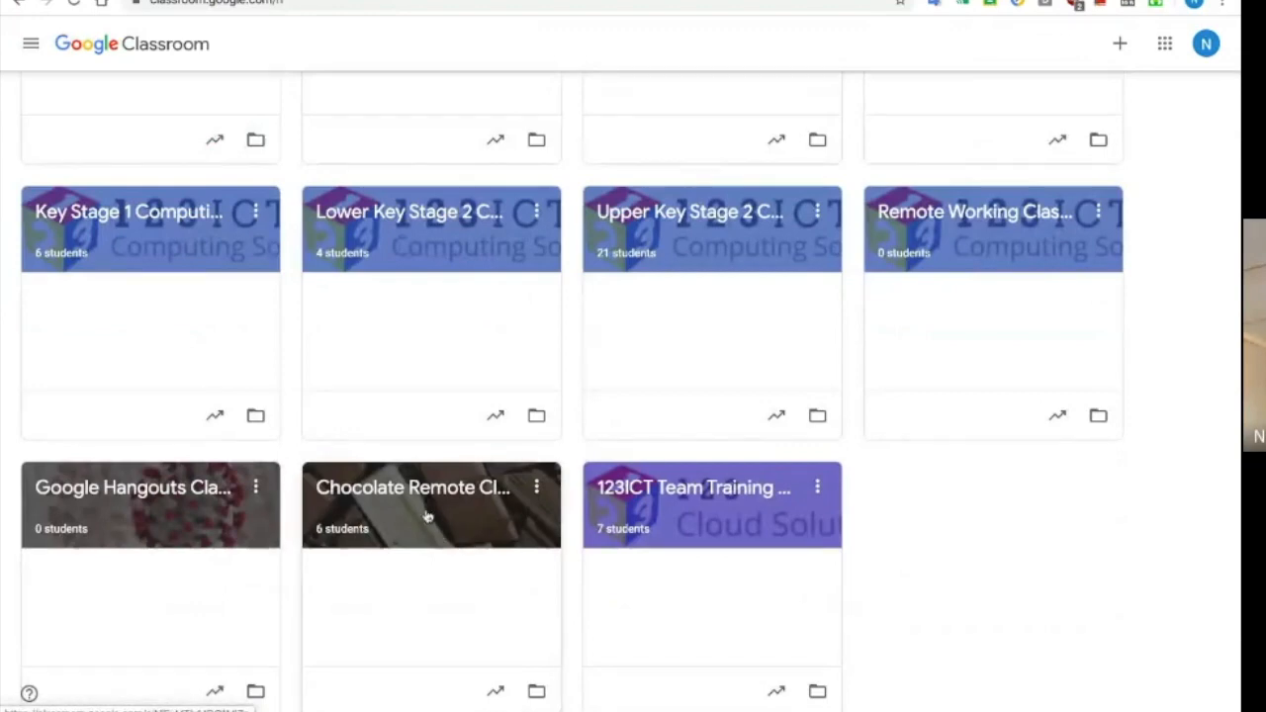
scroll(435, 516, "up", 3)
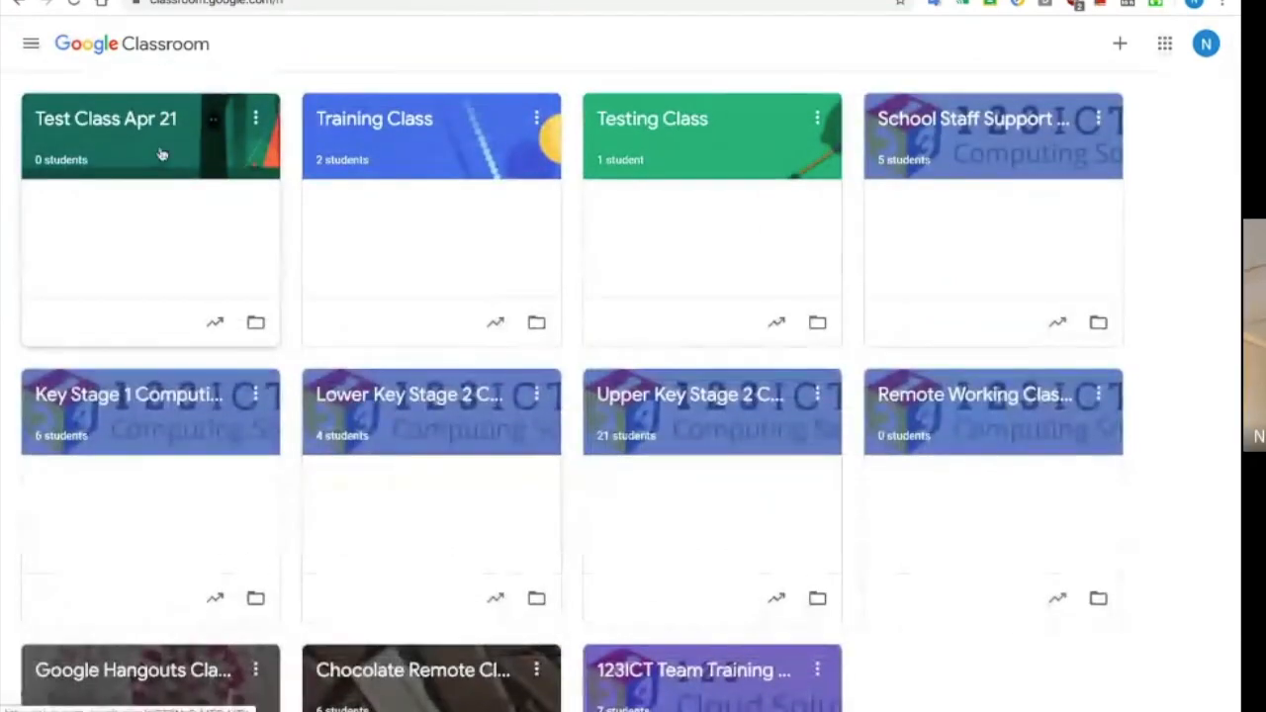
Step: Reopen Test Class Apr 21 and apply the screwdriver and hammer theme from the gallery's Other category
left_click(163, 157)
left_click(994, 260)
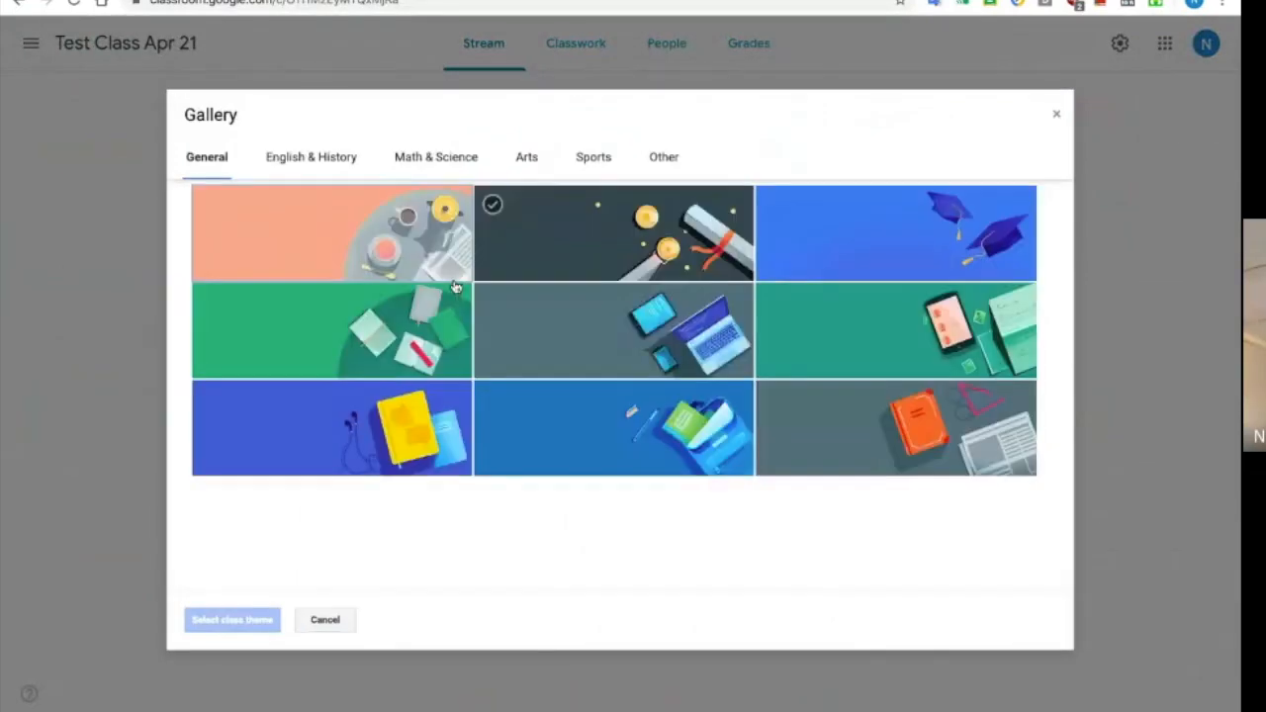
left_click(325, 168)
left_click(446, 168)
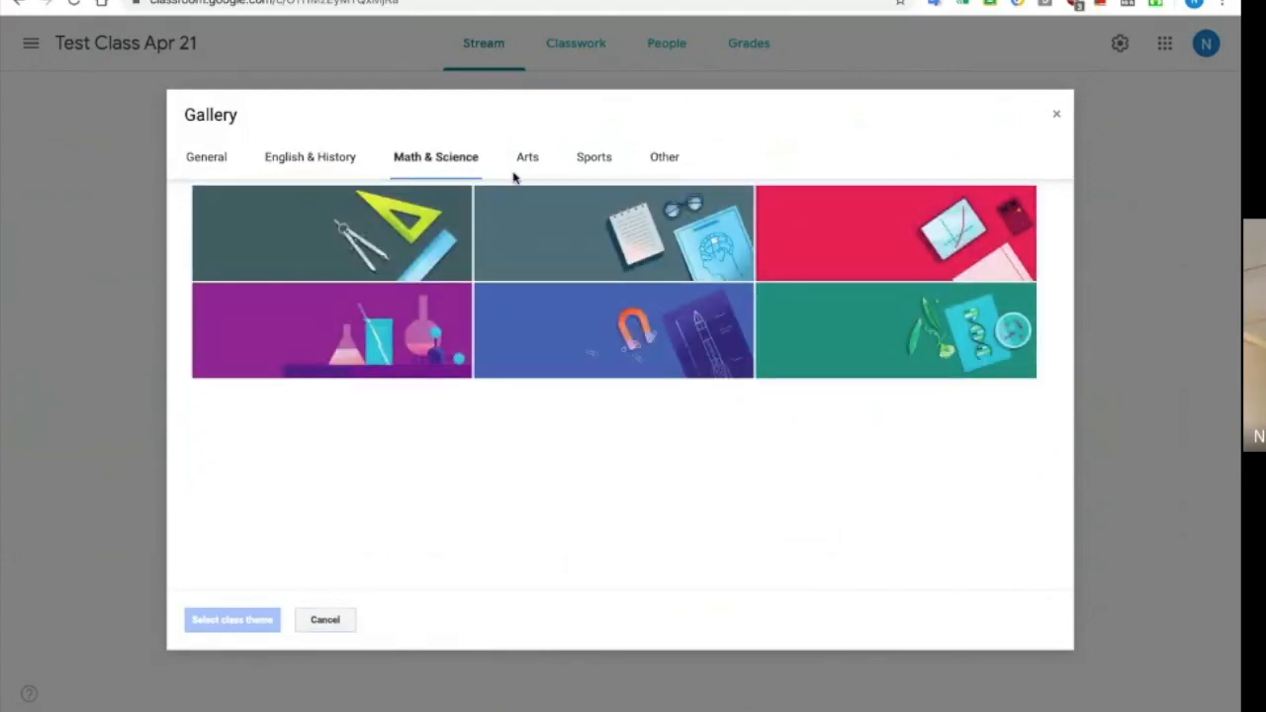
left_click(529, 164)
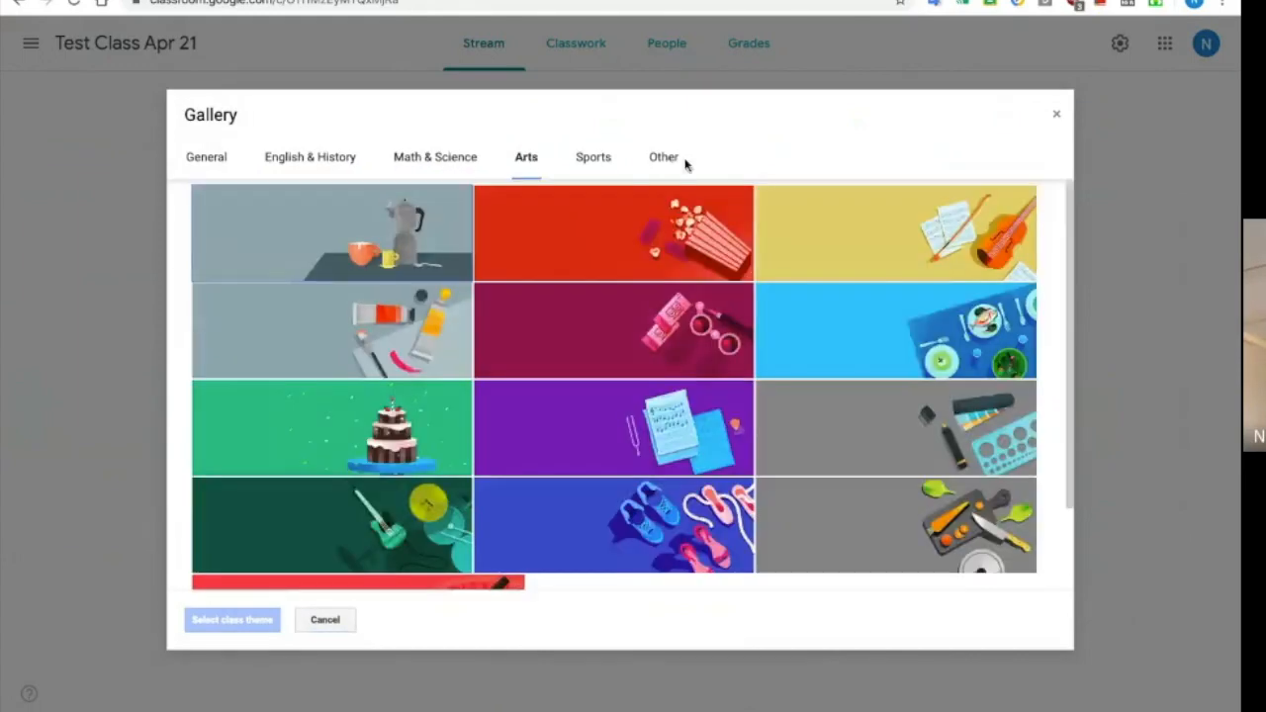
left_click(664, 165)
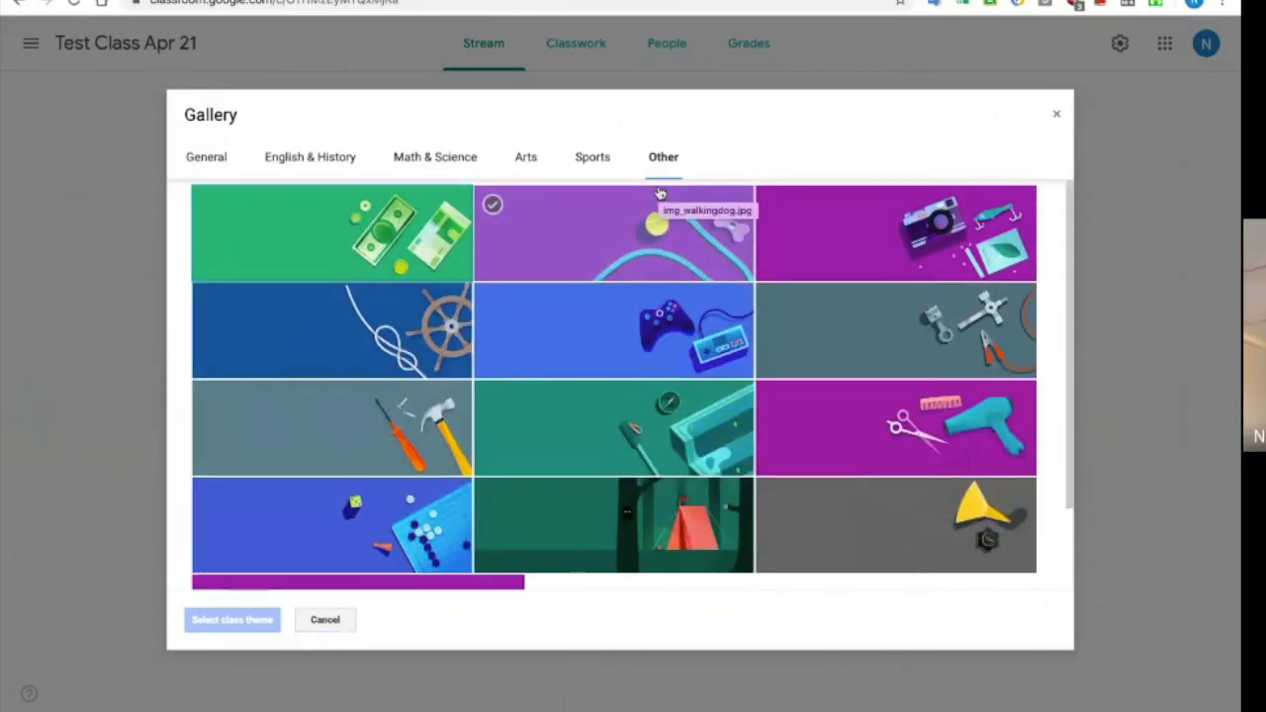
left_click(420, 411)
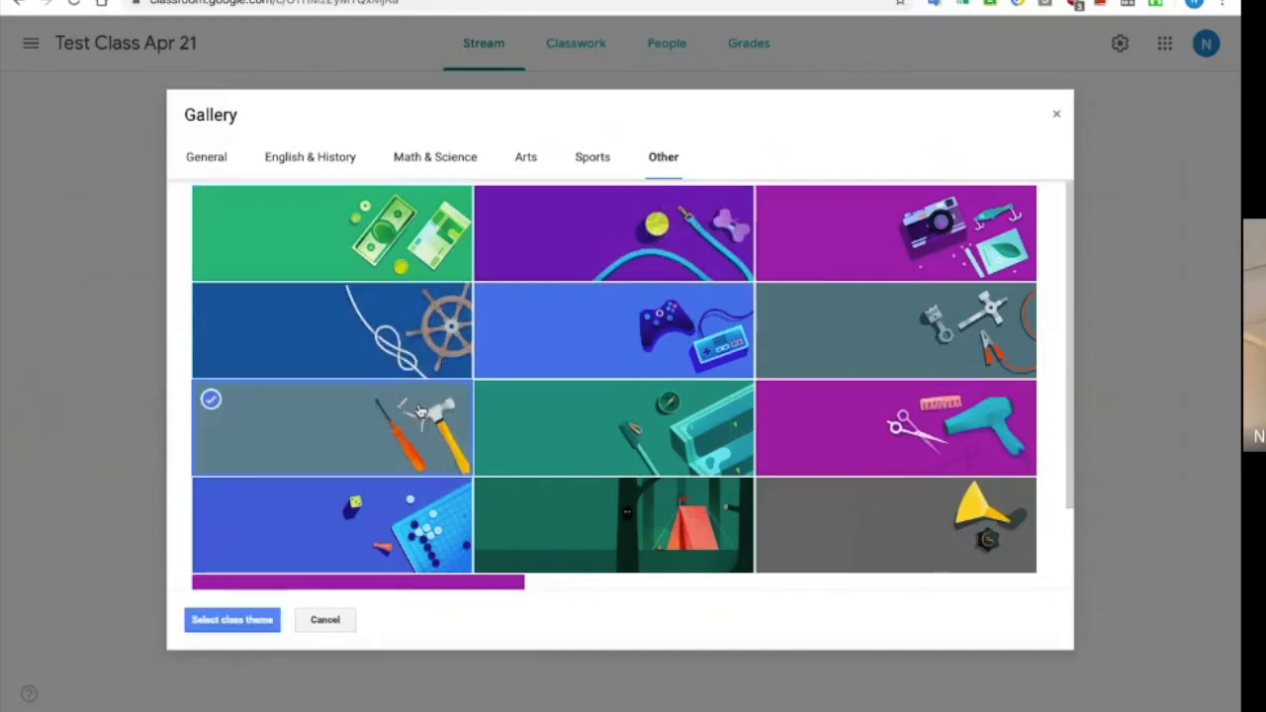
left_click(240, 625)
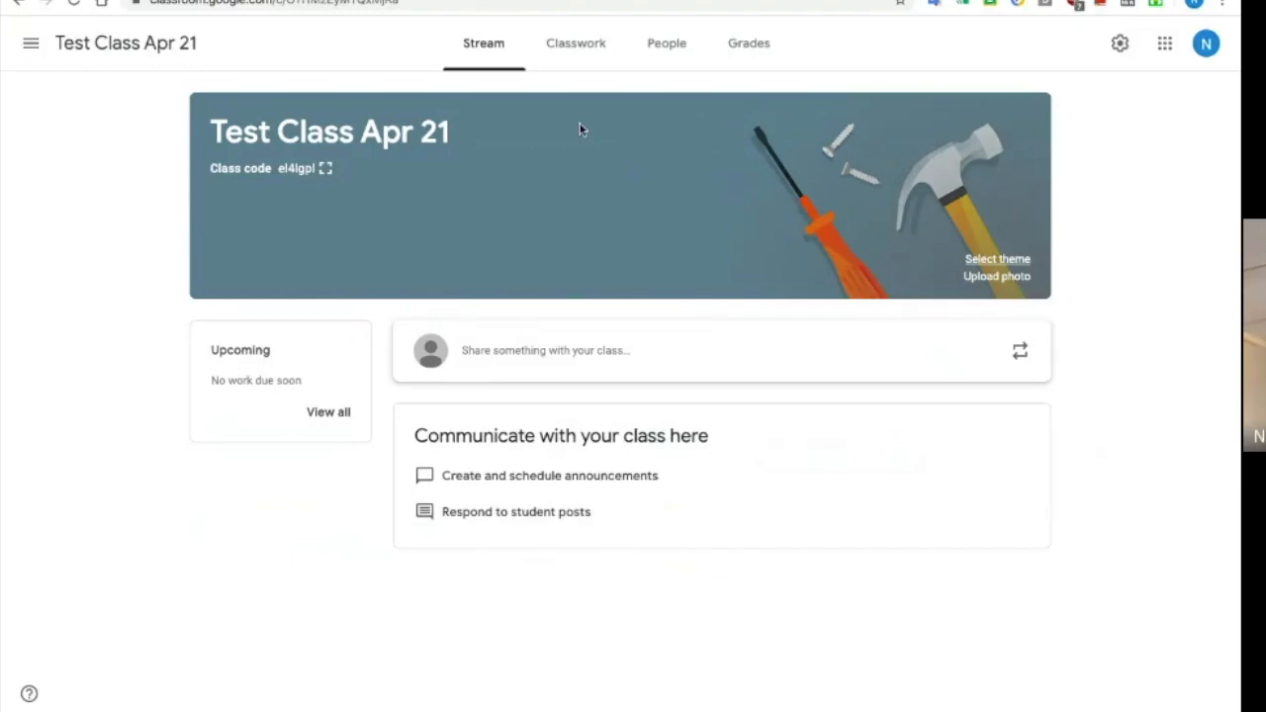
Step: Display the class code of Test Class Apr 21 enlarged
left_click(327, 168)
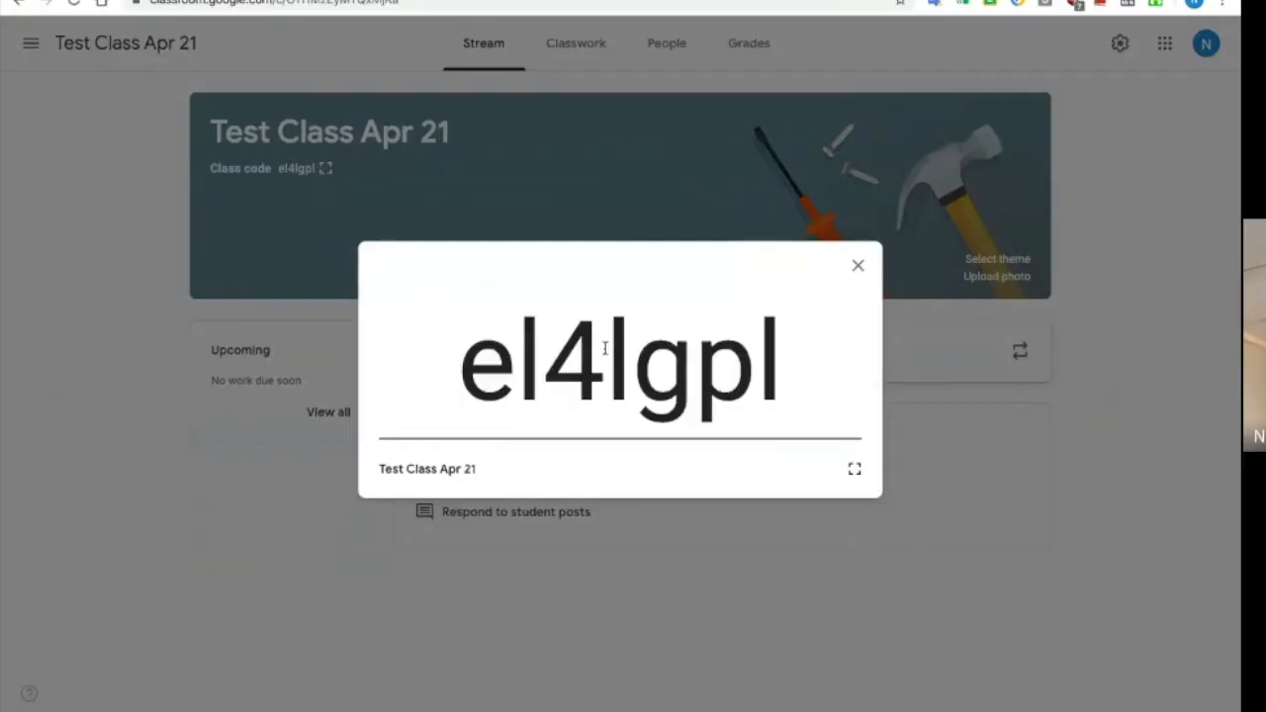
Step: Close the enlarged class code and invite a pupil to the class, finding them by the start of their first name
left_click(858, 271)
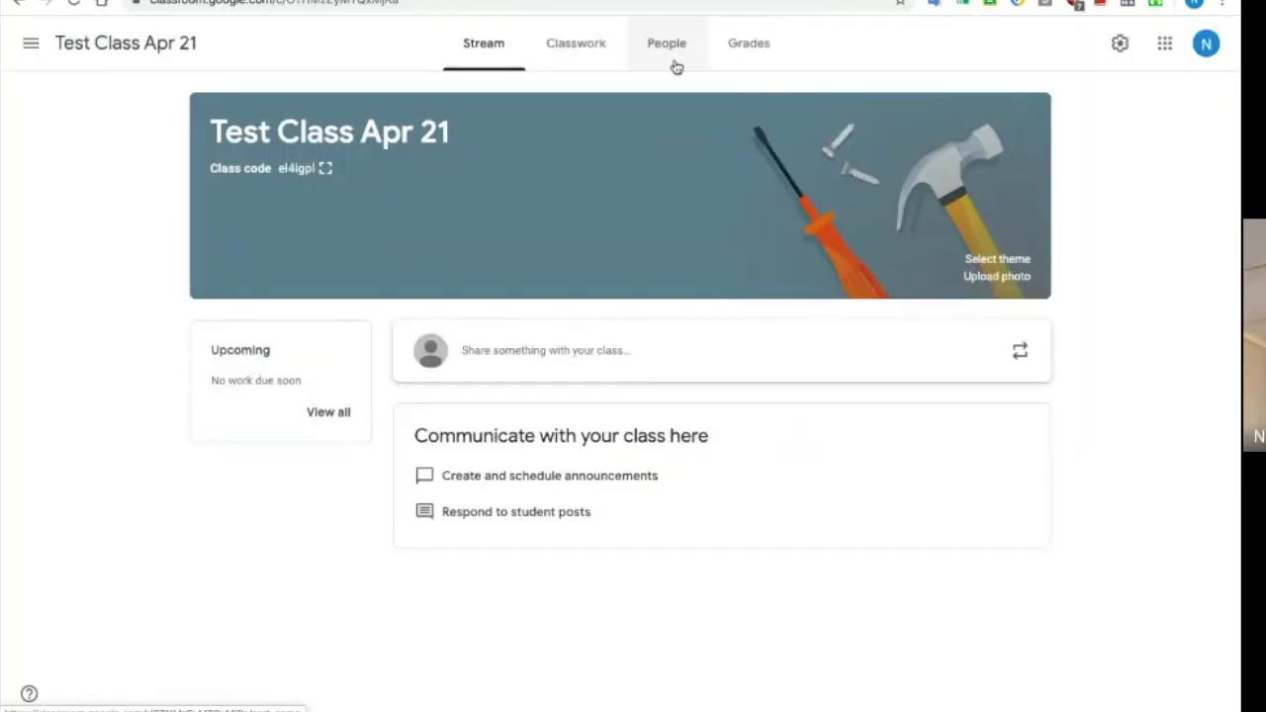
left_click(675, 62)
left_click(922, 277)
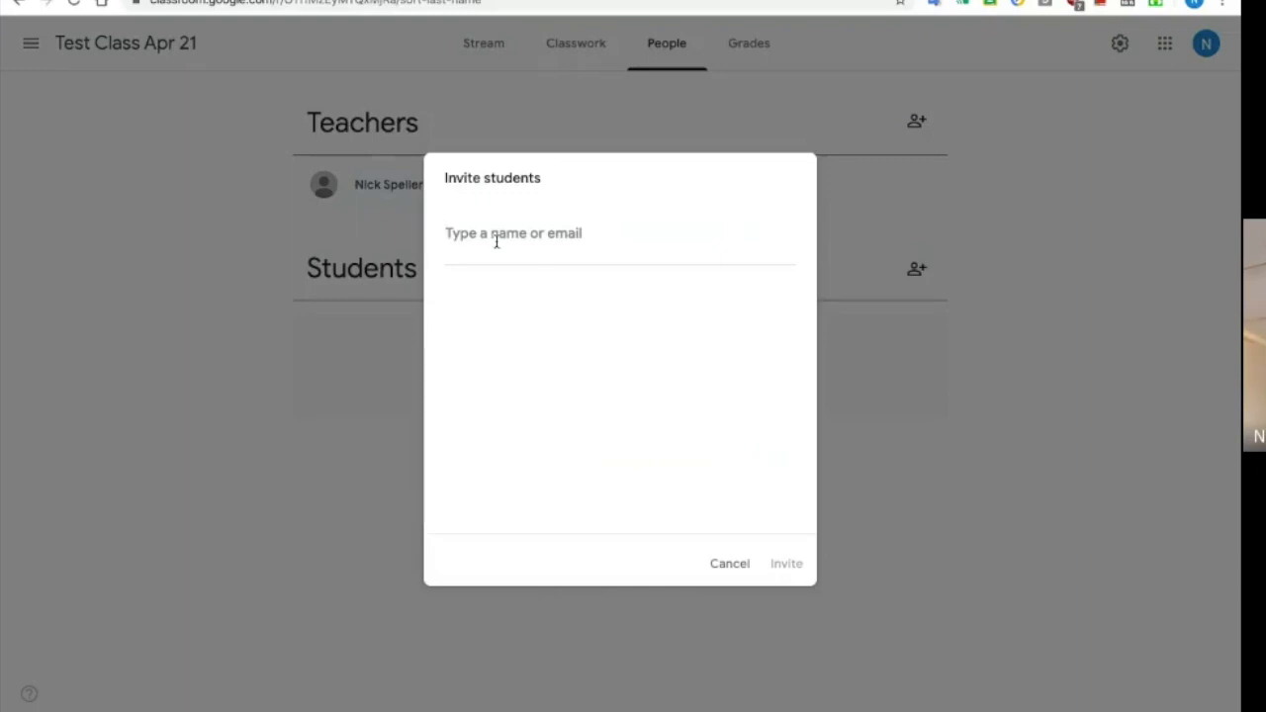
type("alb")
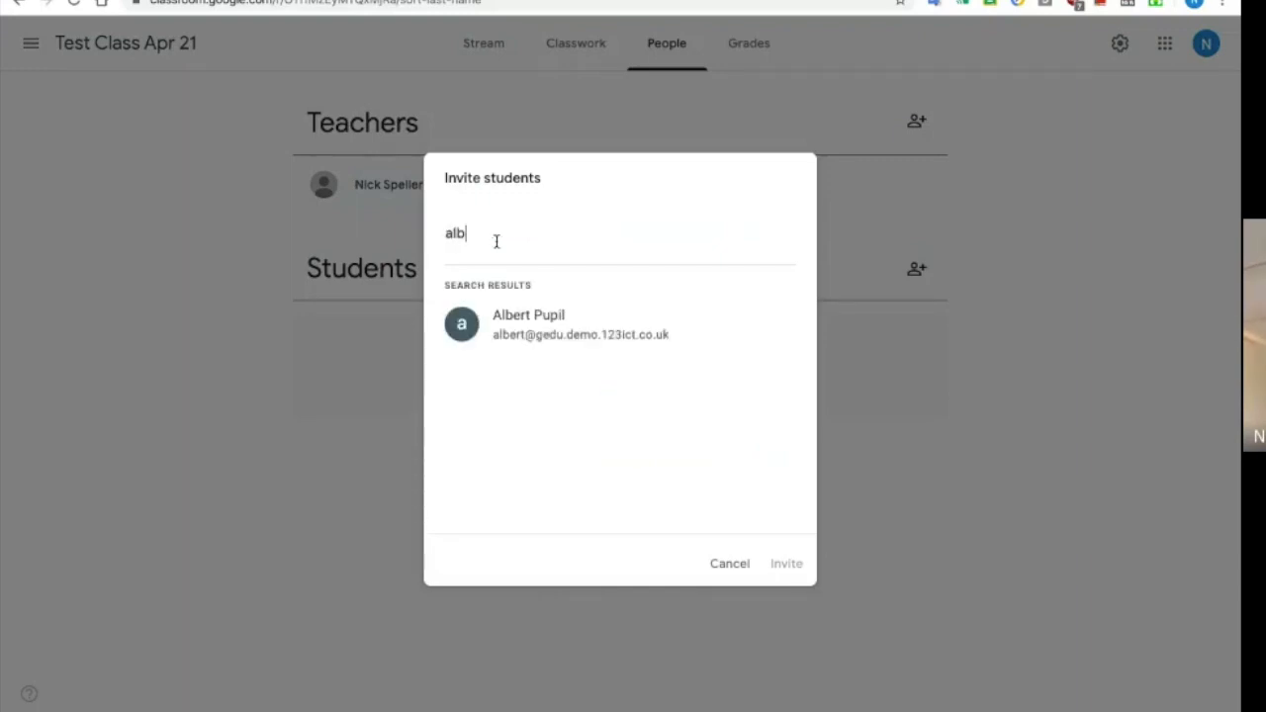
left_click(550, 323)
left_click(795, 565)
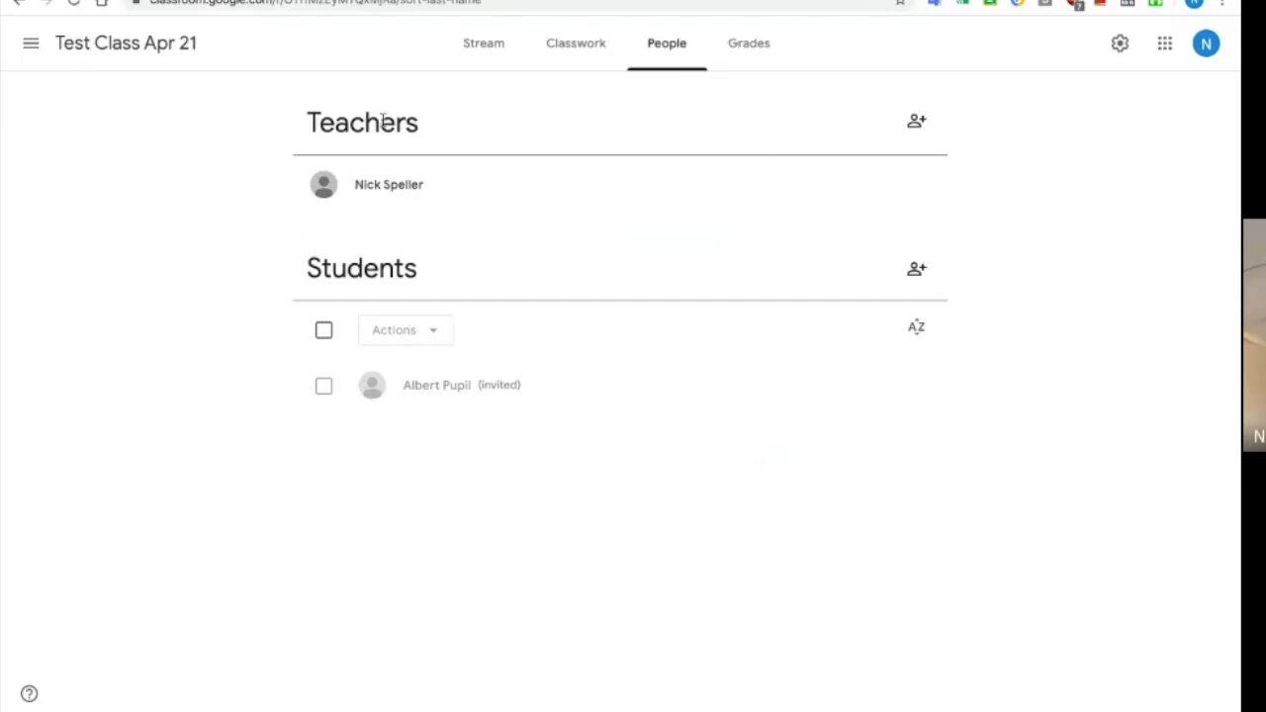
Step: Invite another member of staff to the class as a teacher
left_click(917, 122)
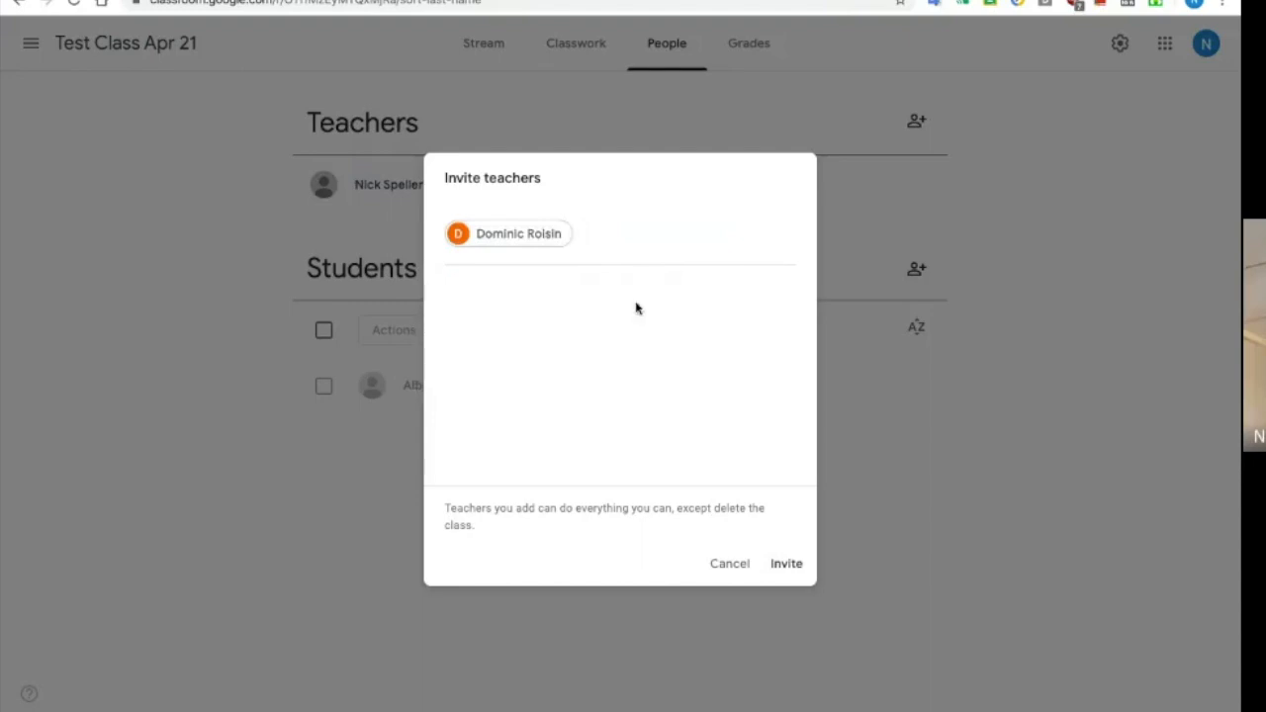
left_click(789, 565)
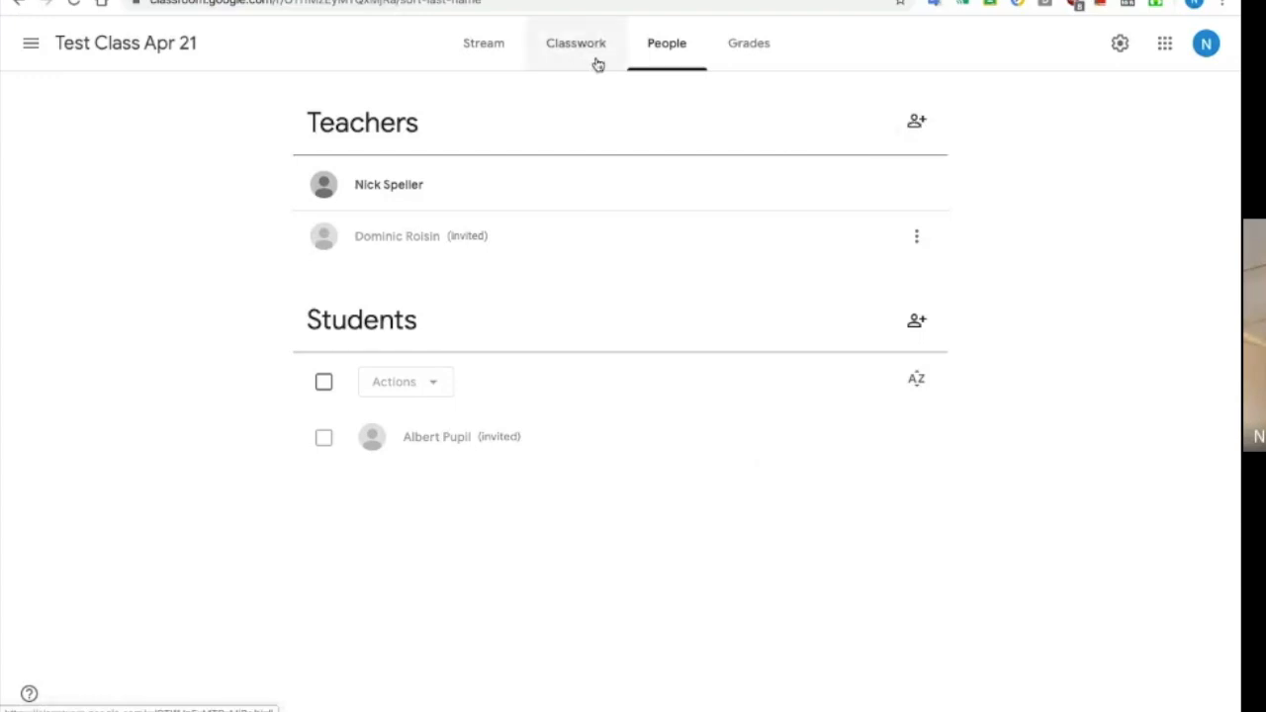
left_click(919, 128)
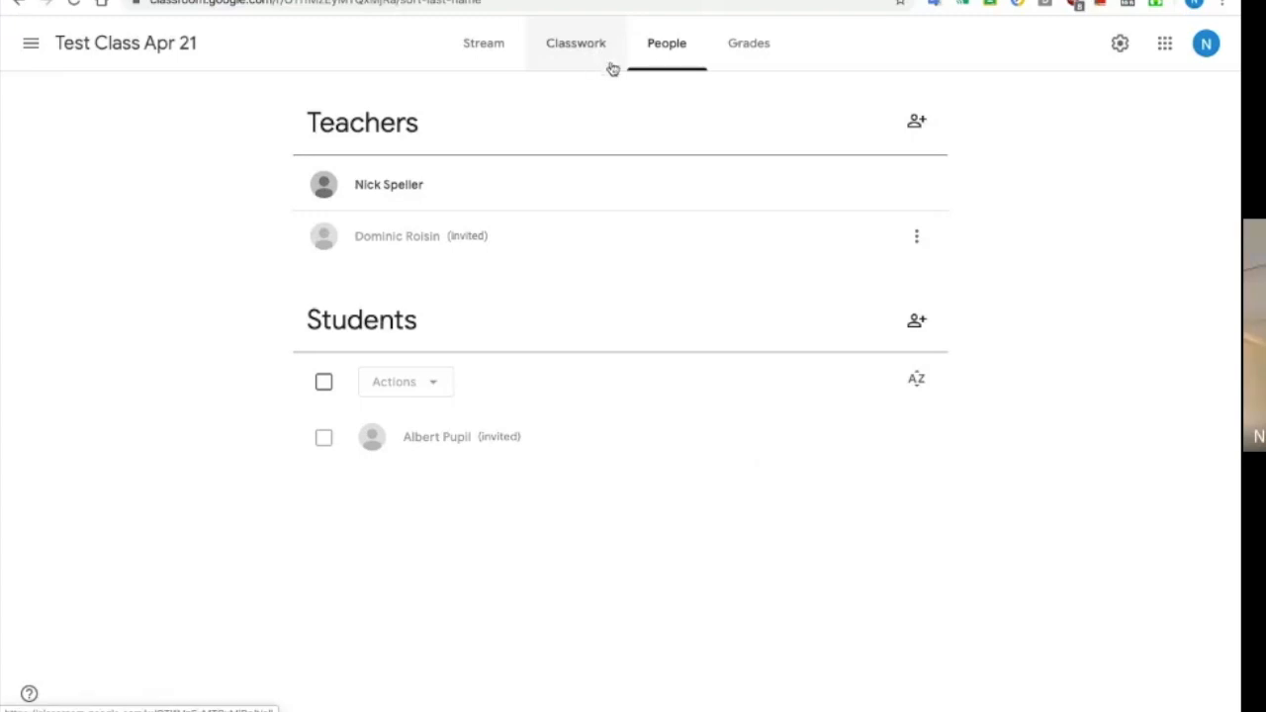
Step: Look over the class's Stream page and open its Classwork page
left_click(500, 46)
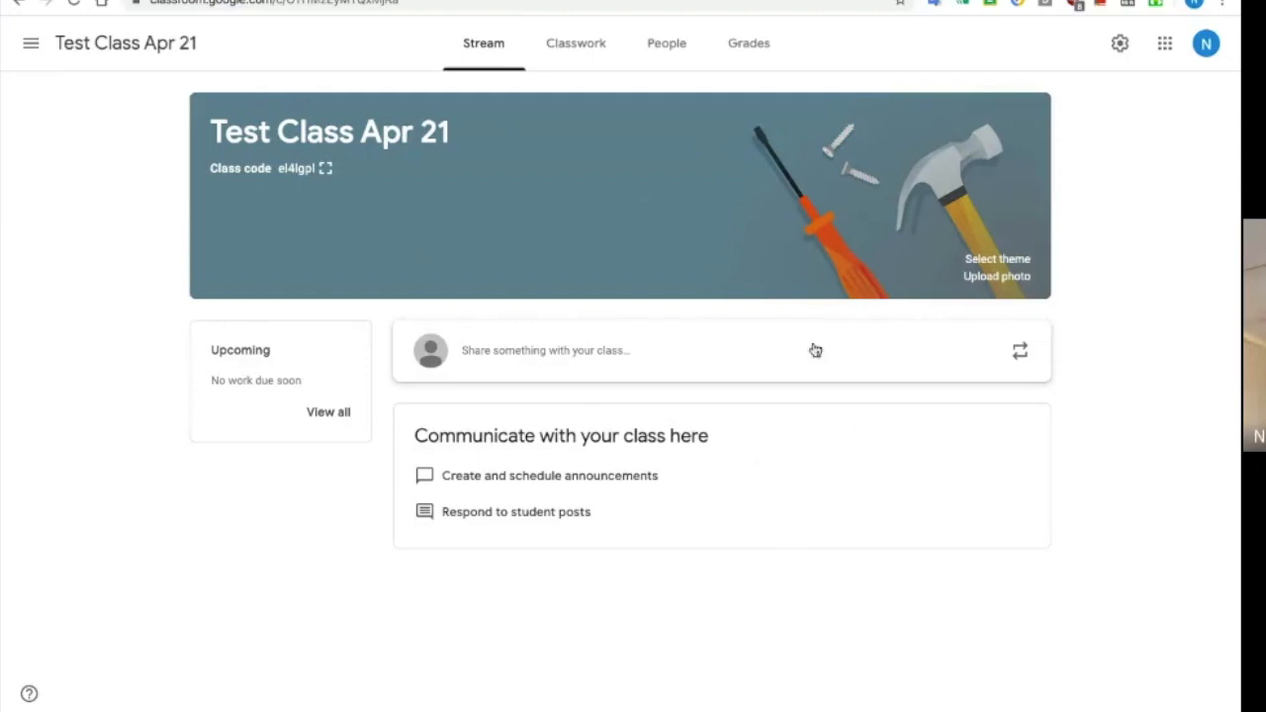
left_click(593, 49)
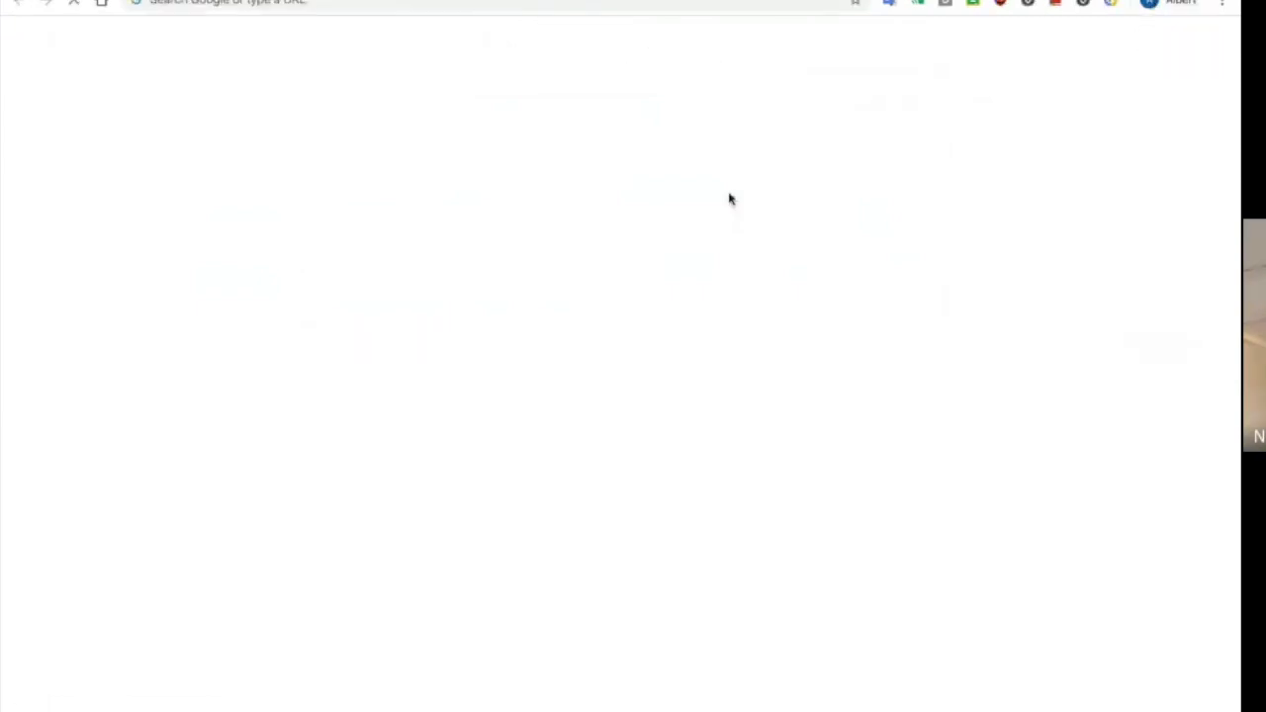
Step: In the pupil's browser window, go to classroom.google.com and join Test Class Apr 21
left_click(457, 6)
type("classroom.google.com")
key("Return")
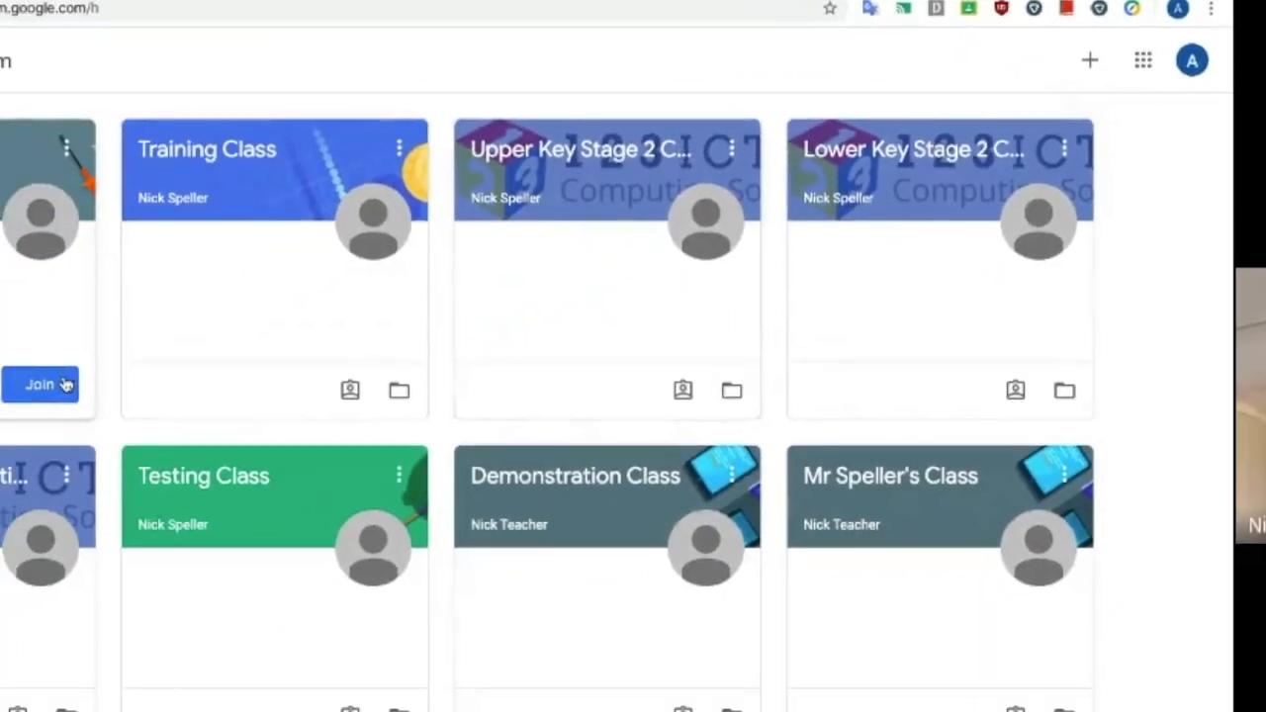
left_click(64, 384)
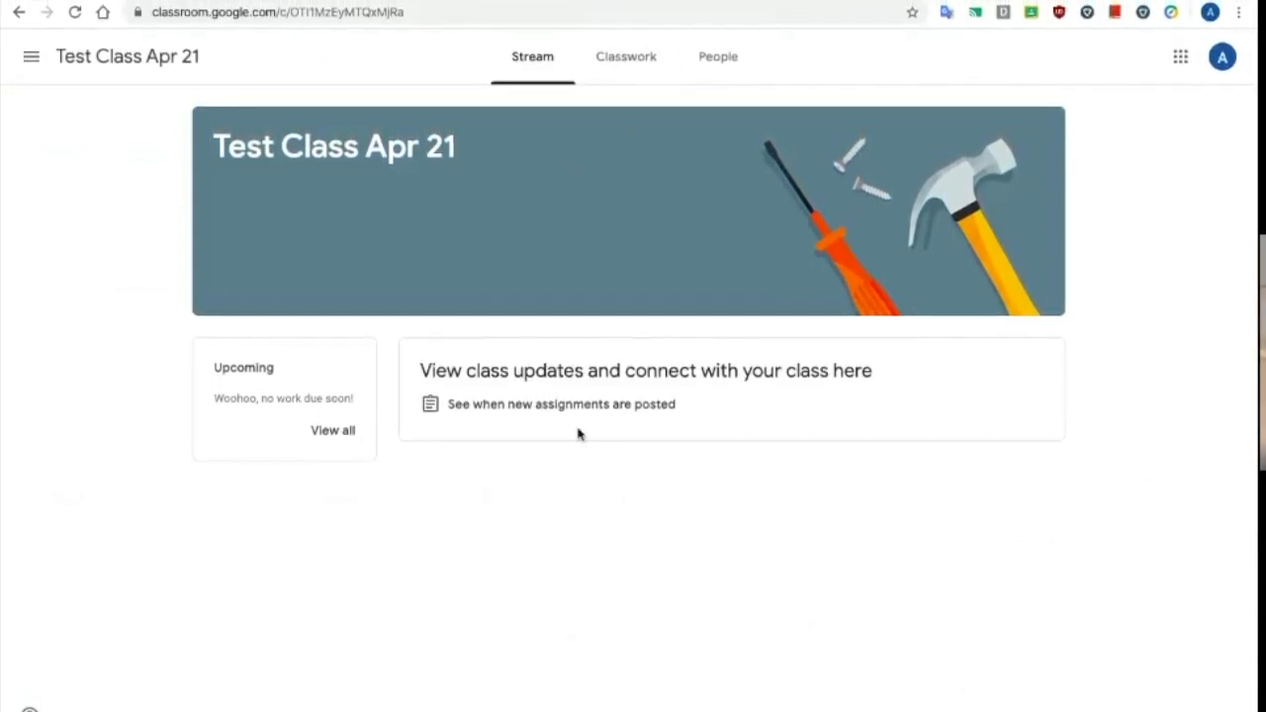
Step: Look through the Classwork, People and Stream pages of Test Class Apr 21 as the pupil
left_click(628, 78)
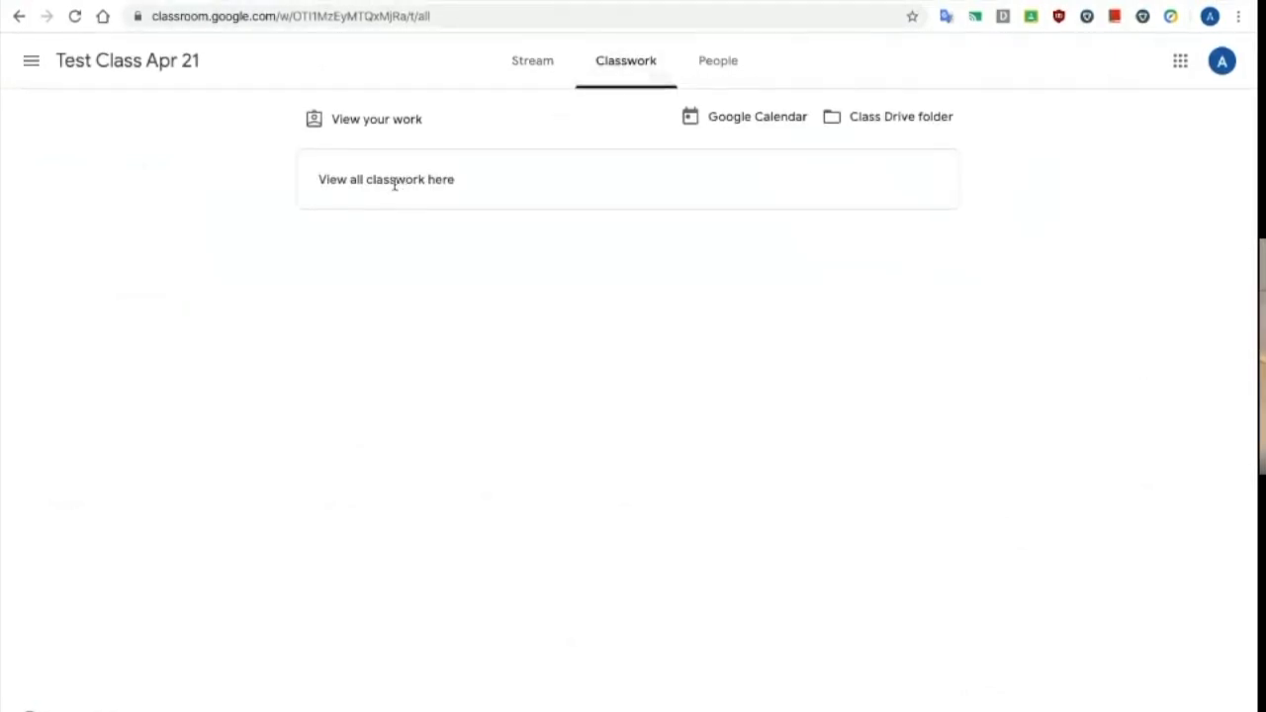
left_click(703, 68)
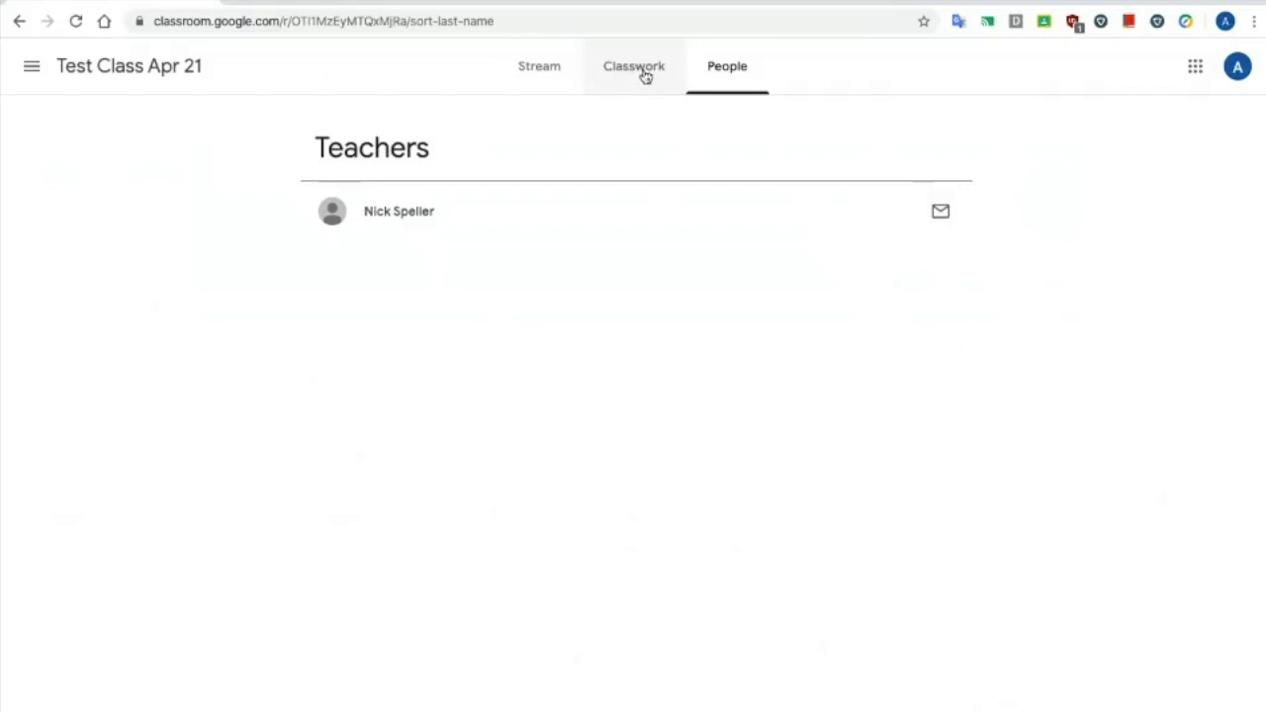
left_click(548, 72)
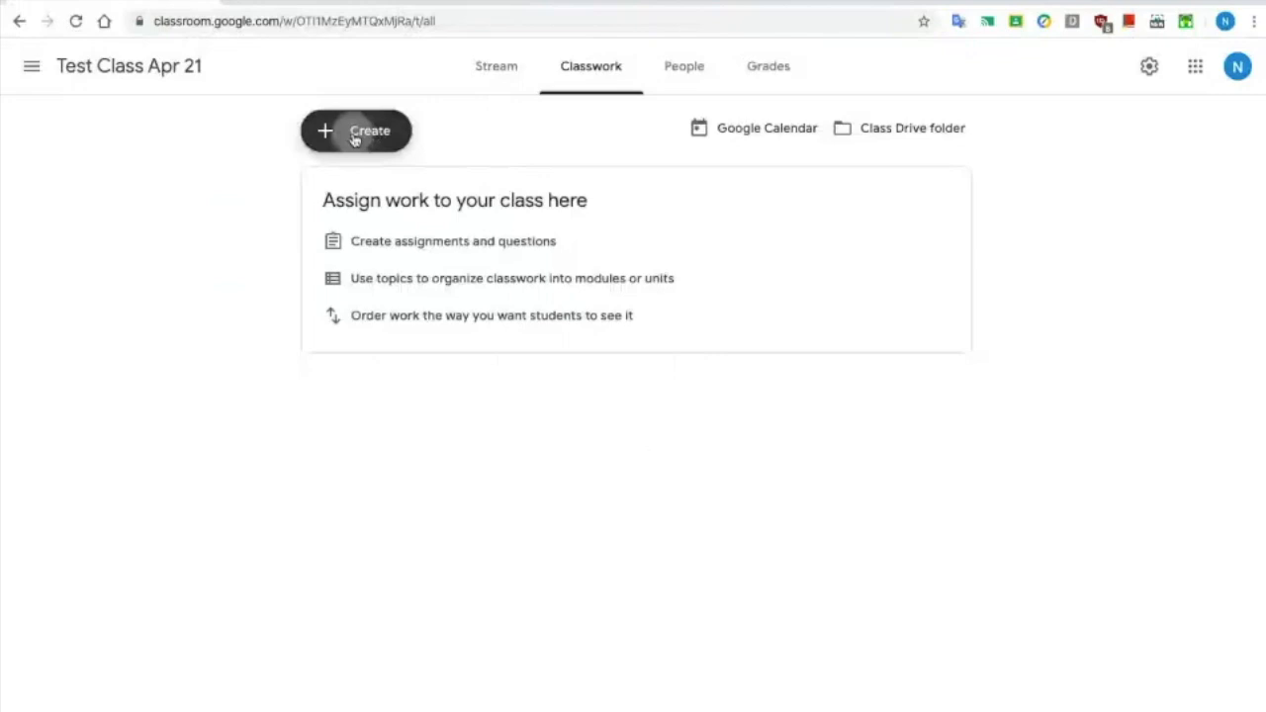
Step: Bring up the classwork types in the teacher's class, and copy the address of BBC Bitesize's Daily lessons page from a new browser tab
left_click(354, 138)
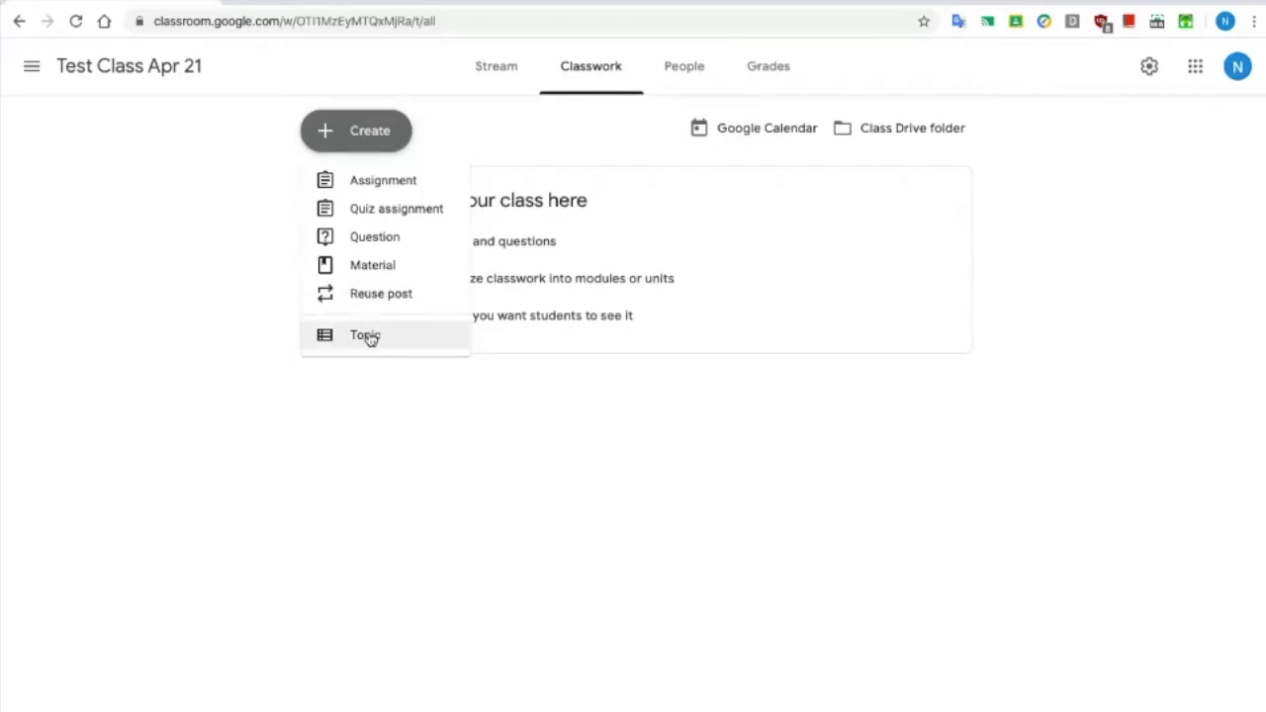
left_click(240, 1)
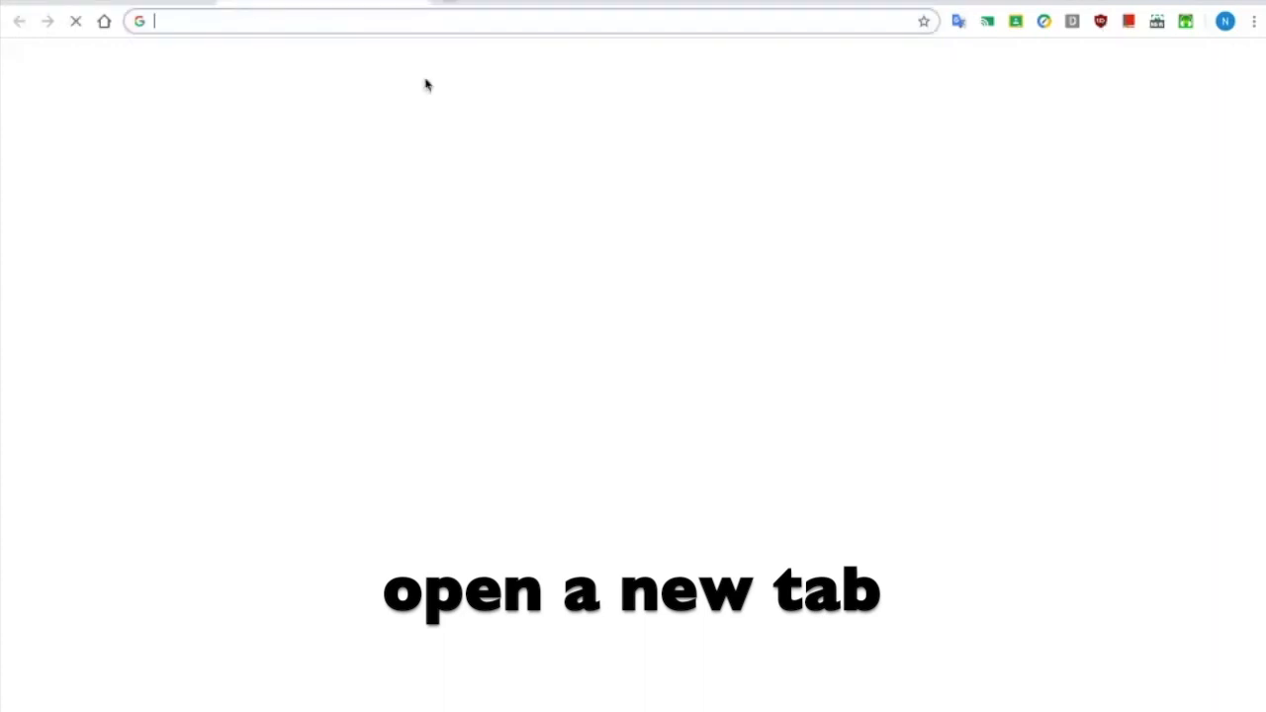
type("bbc bitesize")
key("Return")
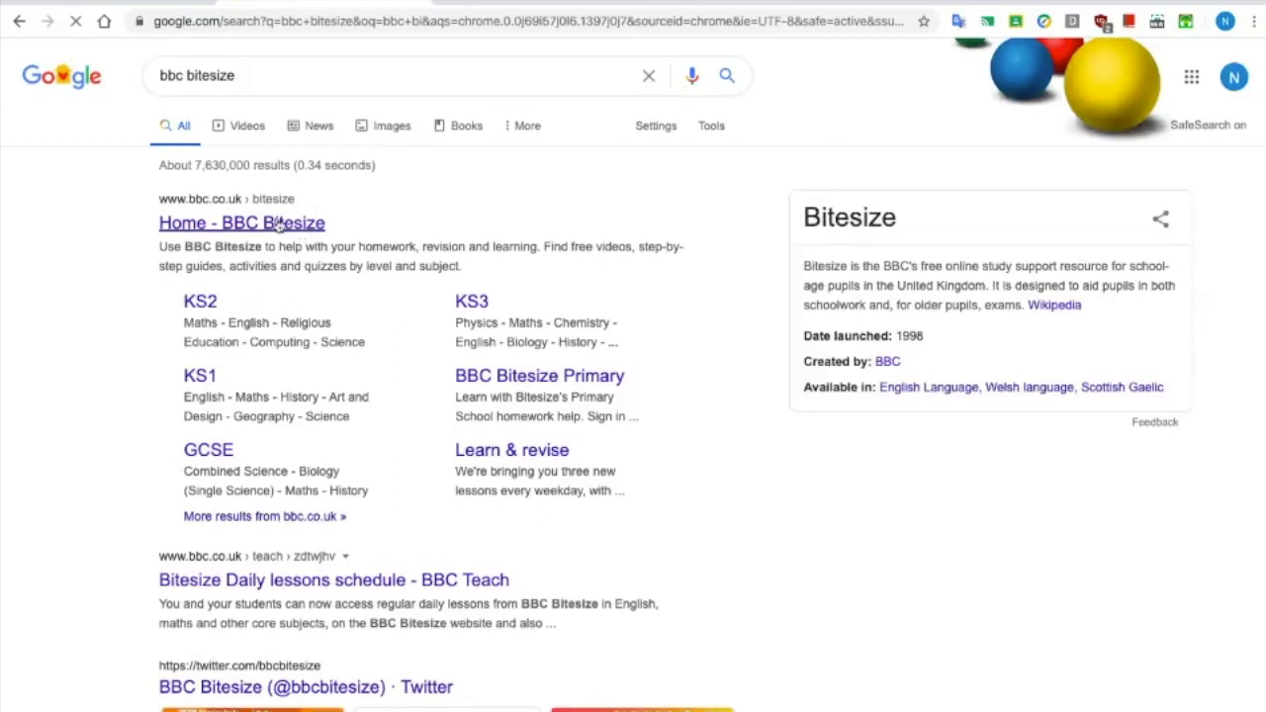
left_click(279, 223)
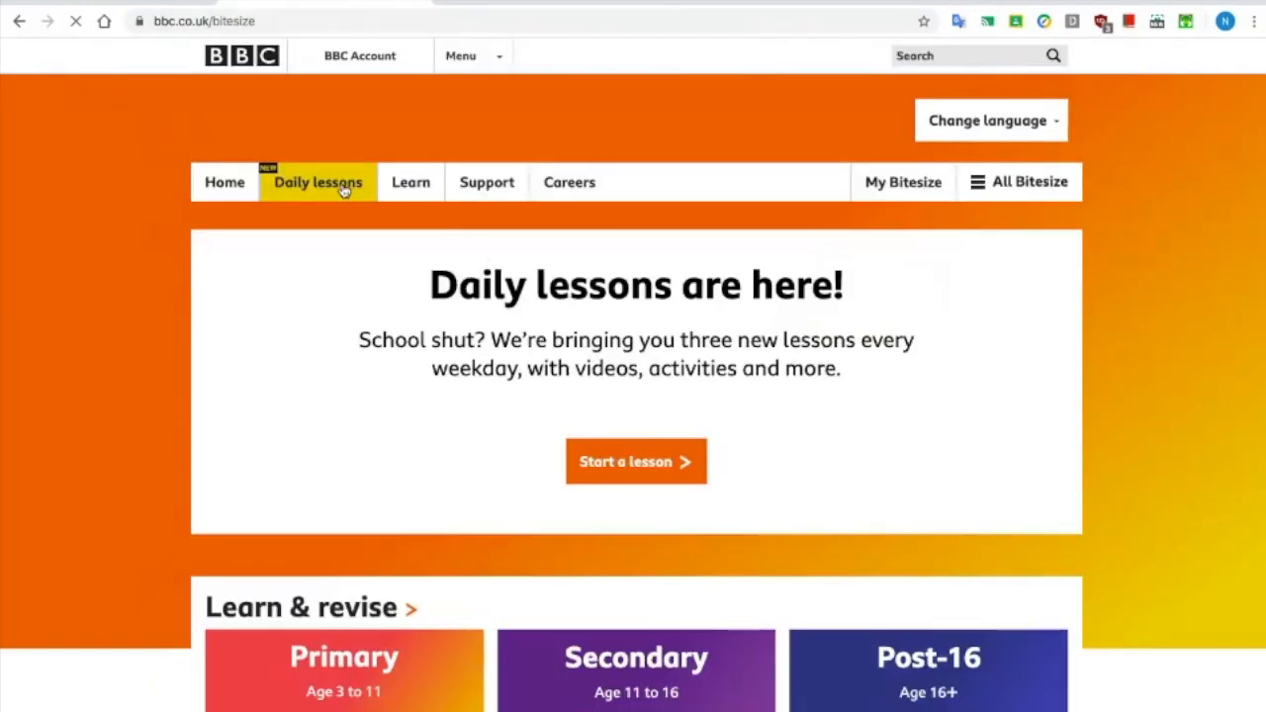
left_click(344, 188)
left_click(339, 26)
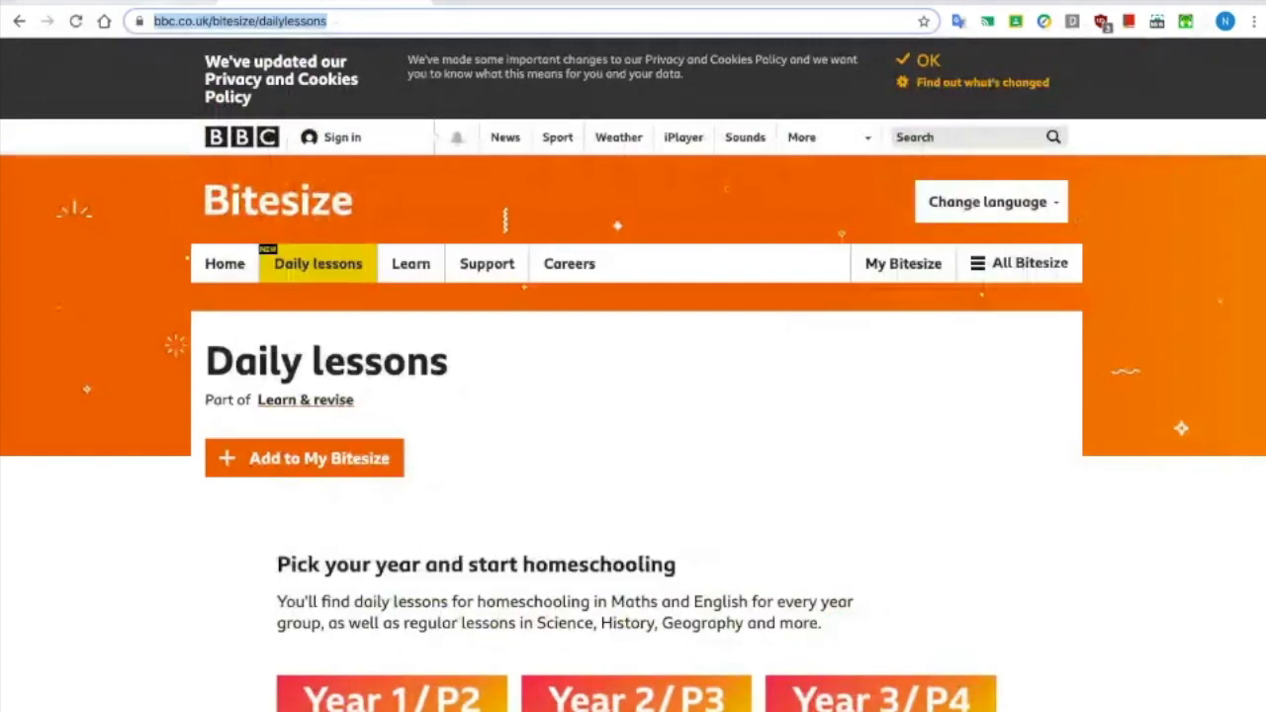
Step: Return to the teacher's Classroom tab and start a new material titled BBC Bitesize
left_click(111, 2)
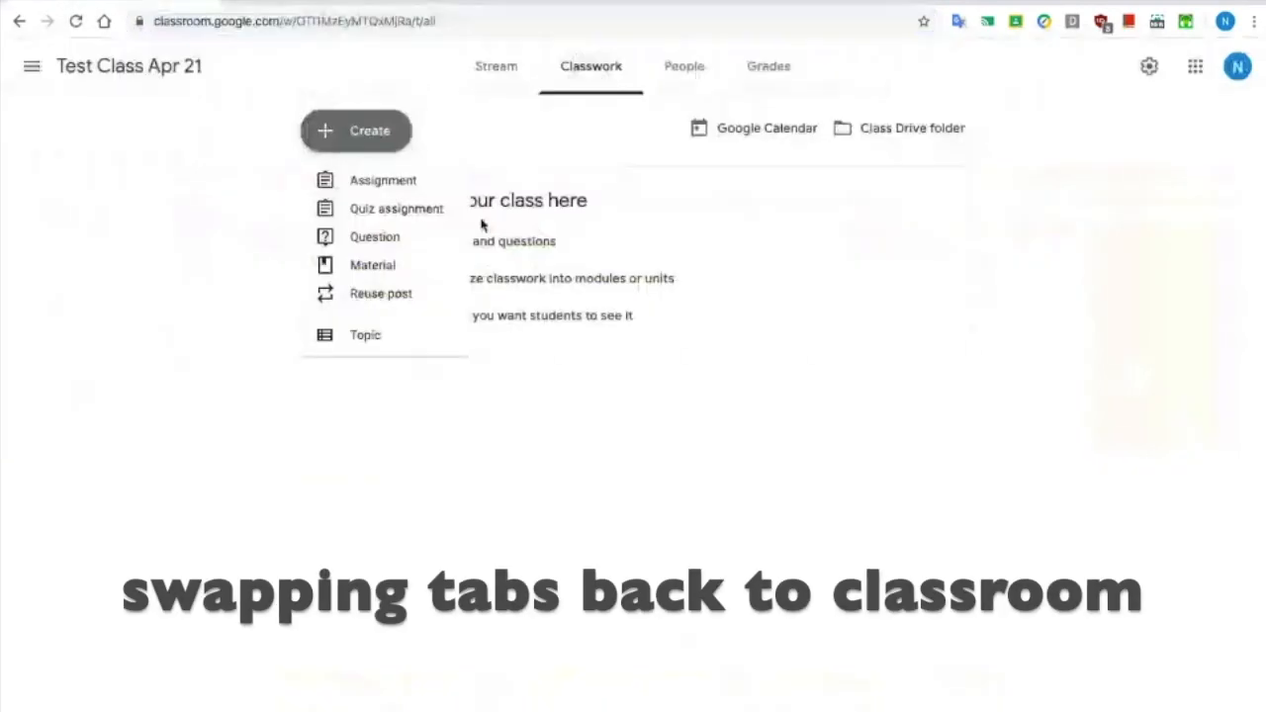
left_click(376, 265)
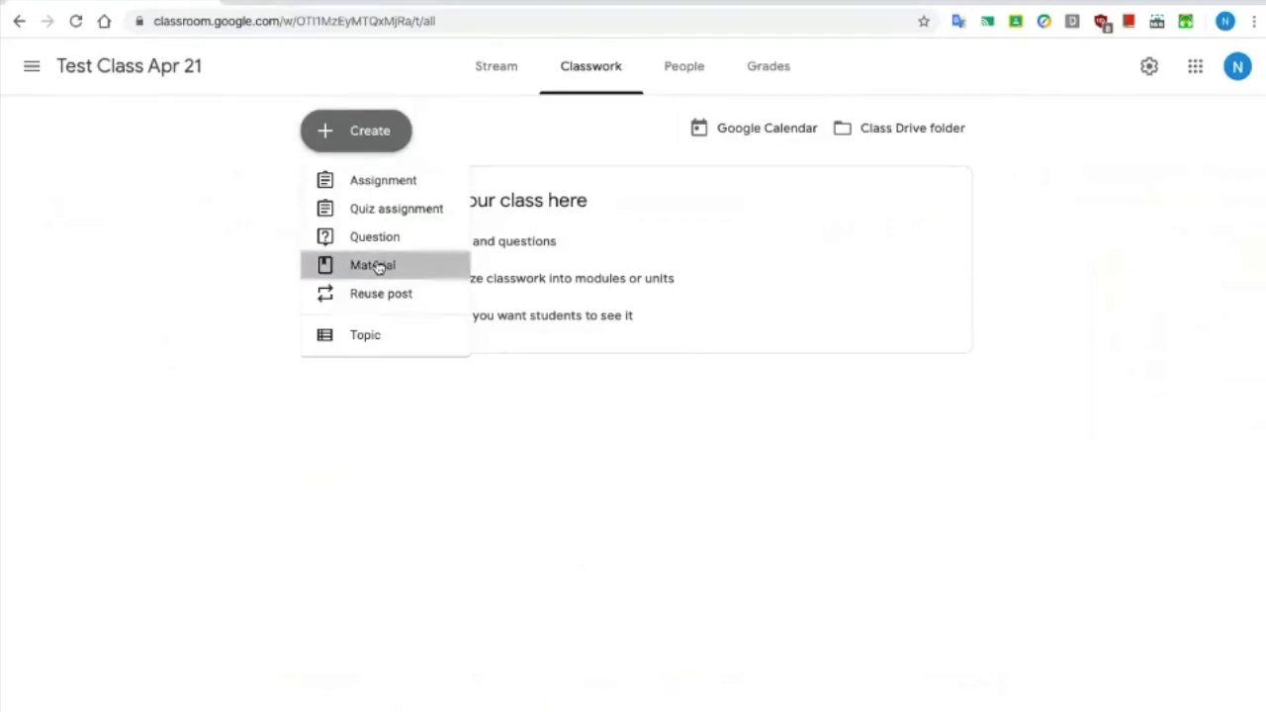
type("BBC Bit")
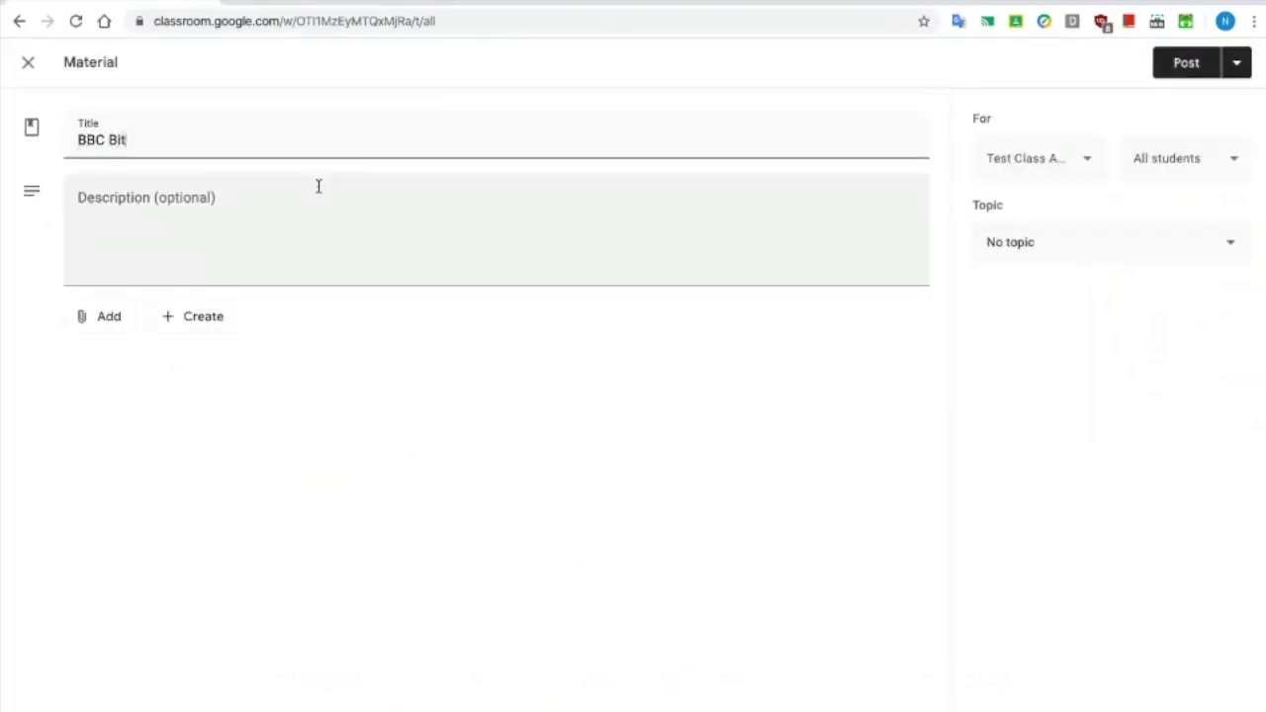
type("esize")
left_click(117, 327)
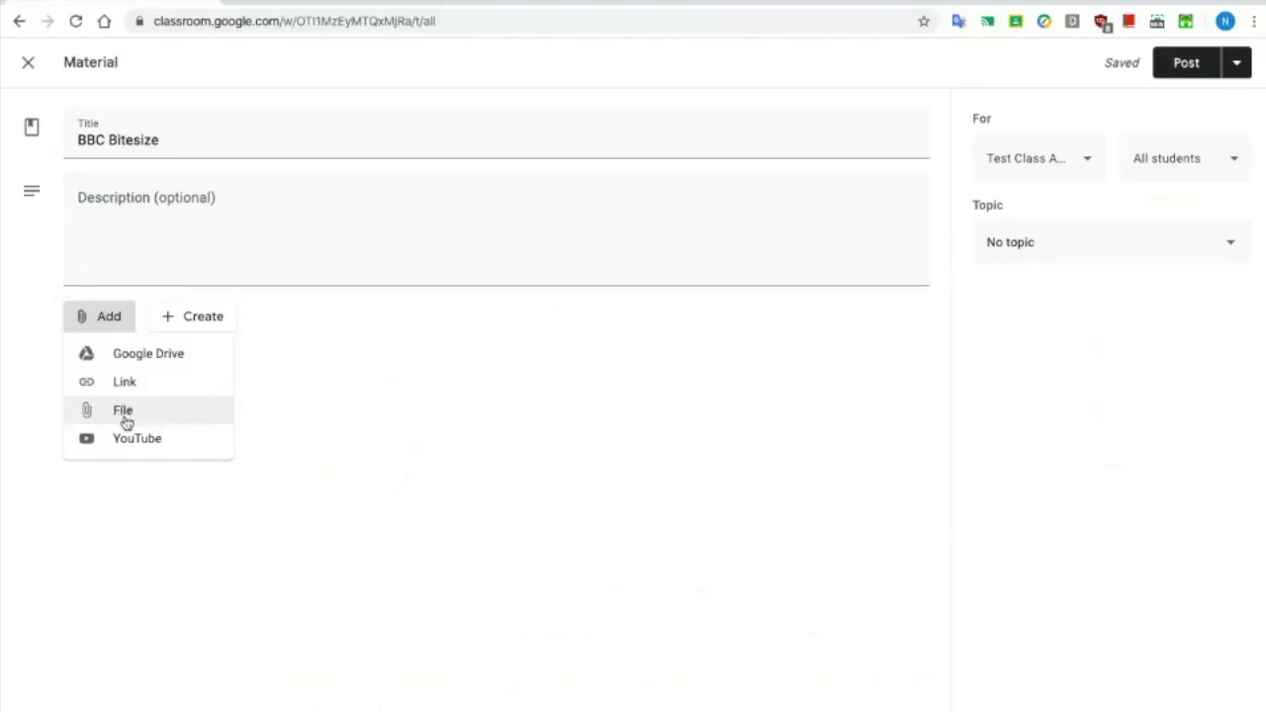
left_click(132, 388)
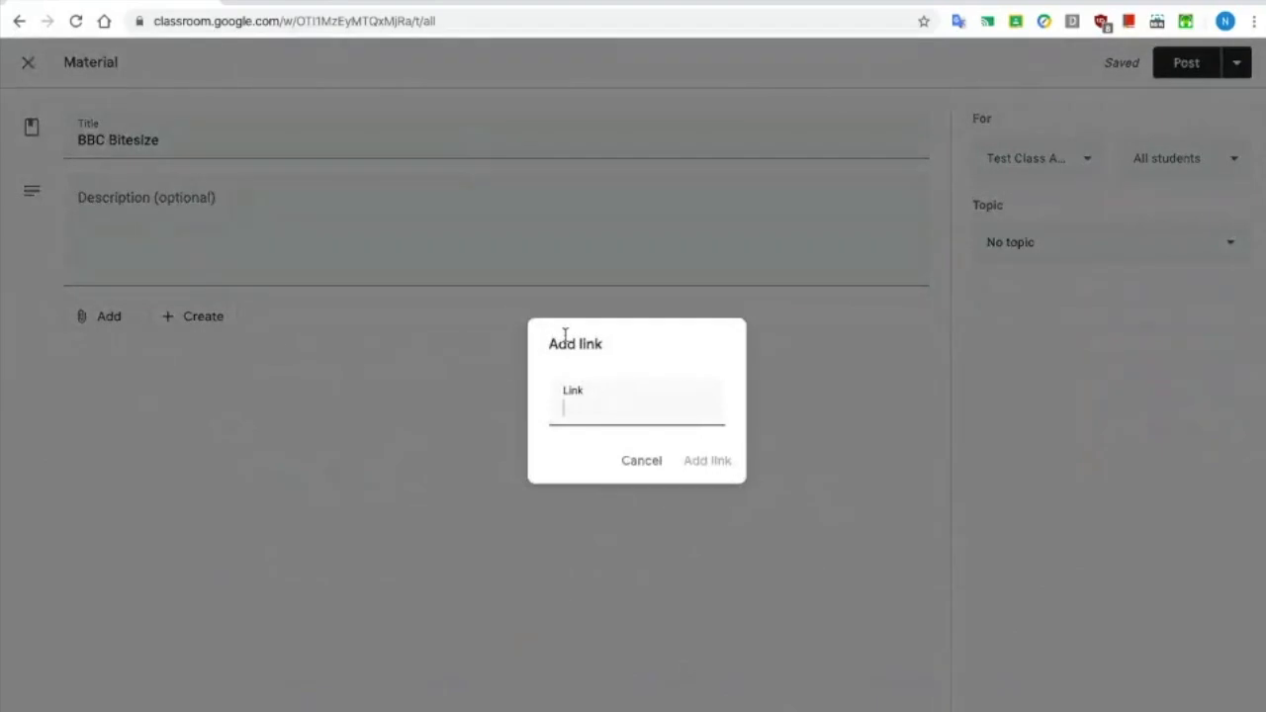
key("ctrl+v")
left_click(719, 459)
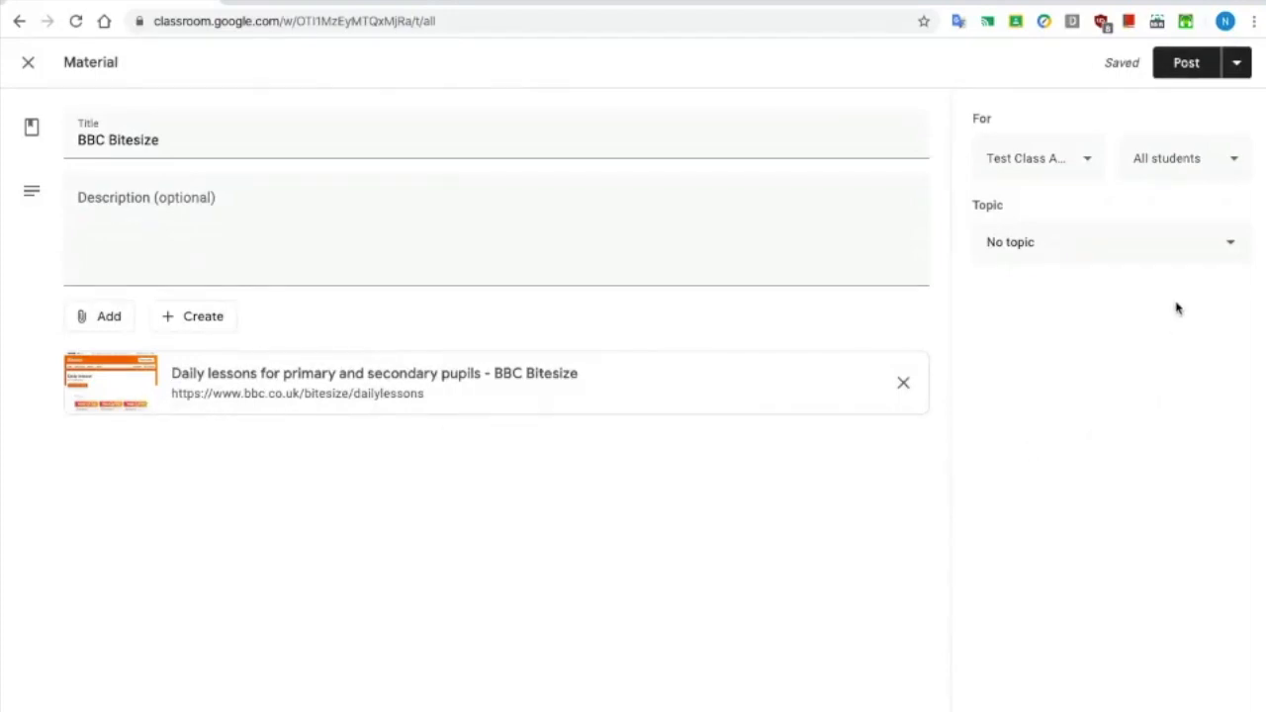
Step: Create a new topic named Remote learning for the BBC Bitesize material
left_click(1153, 249)
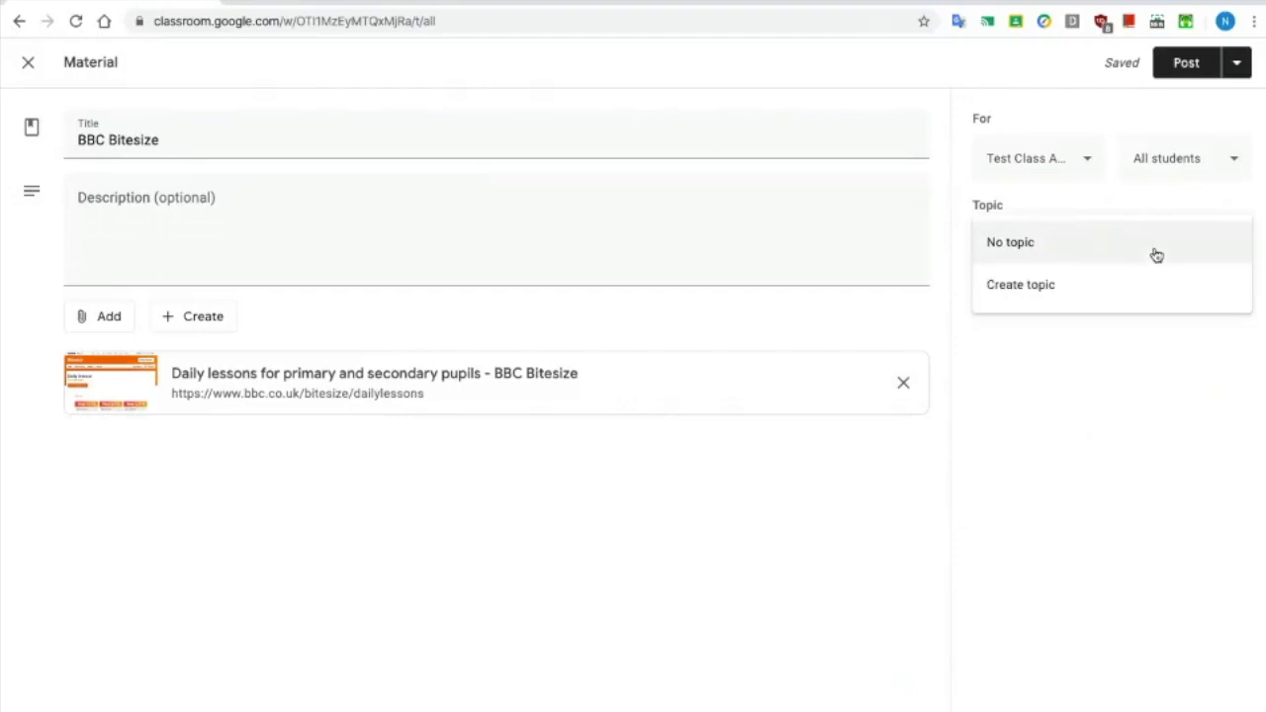
left_click(1114, 293)
type("Remote learning")
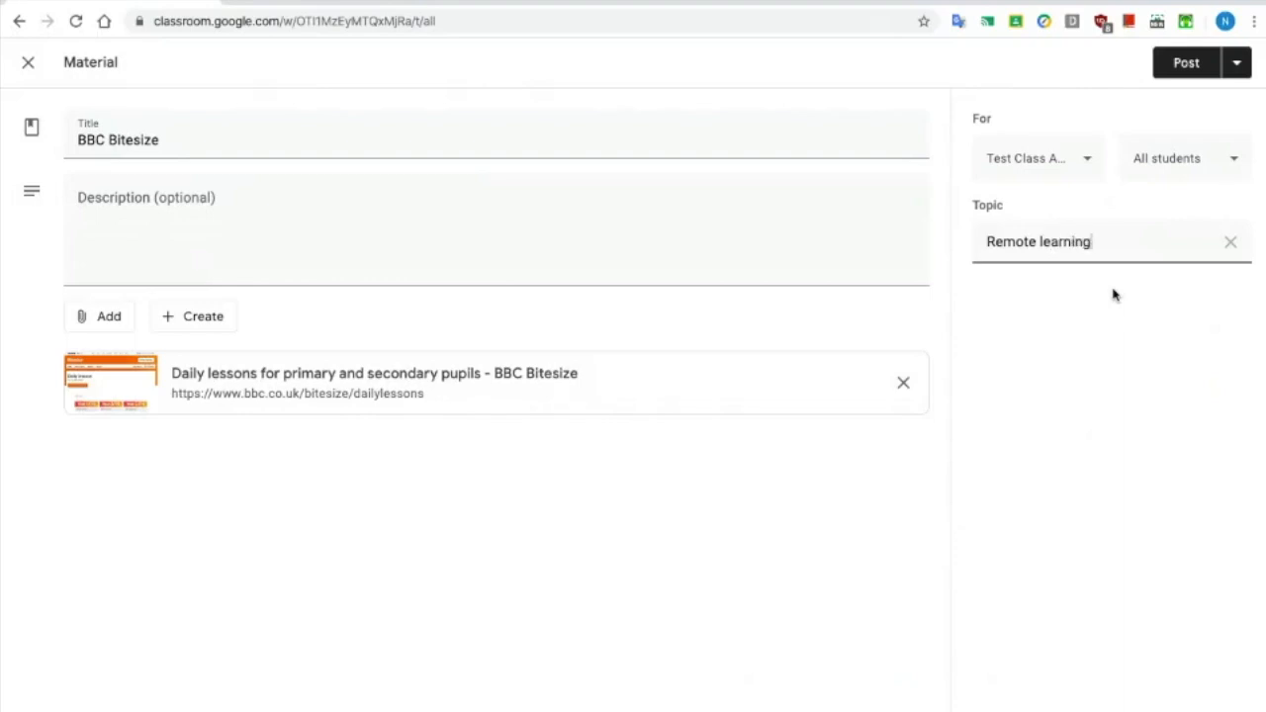
Step: Try adding Training Class, Testing Class and the School Staff class as extra recipients of the material, and deselect them again
left_click(1092, 161)
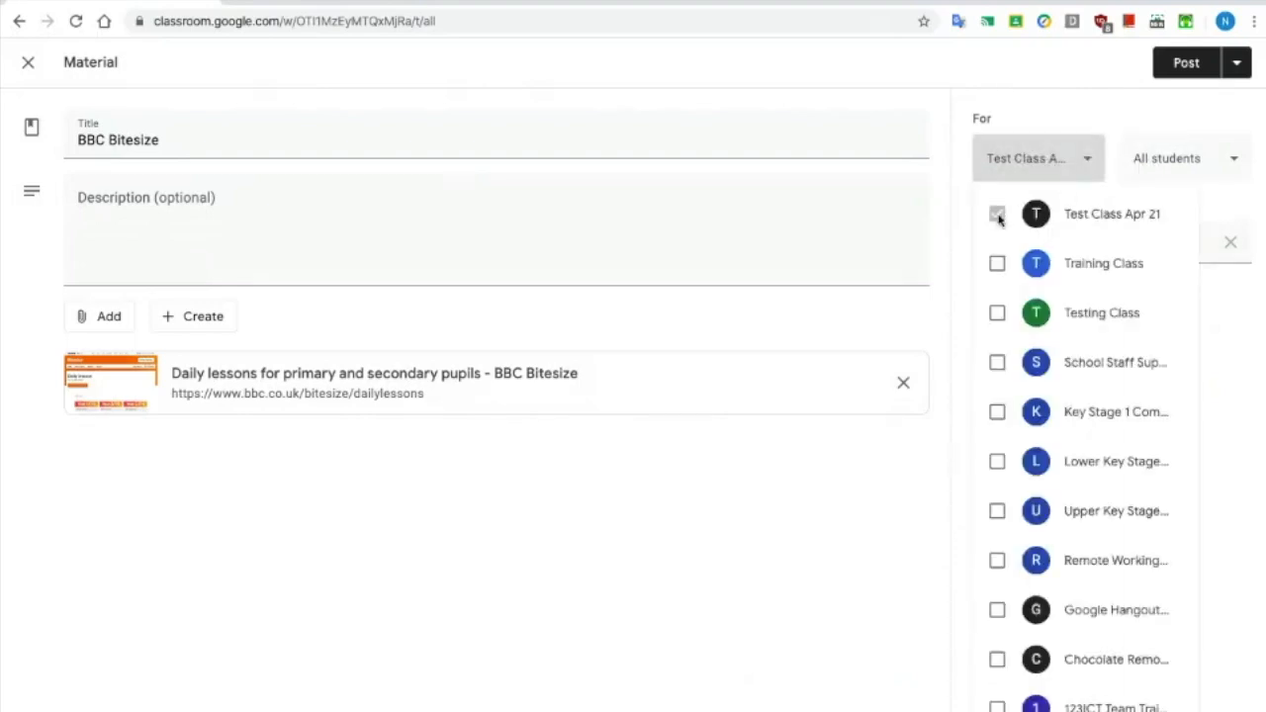
left_click(996, 263)
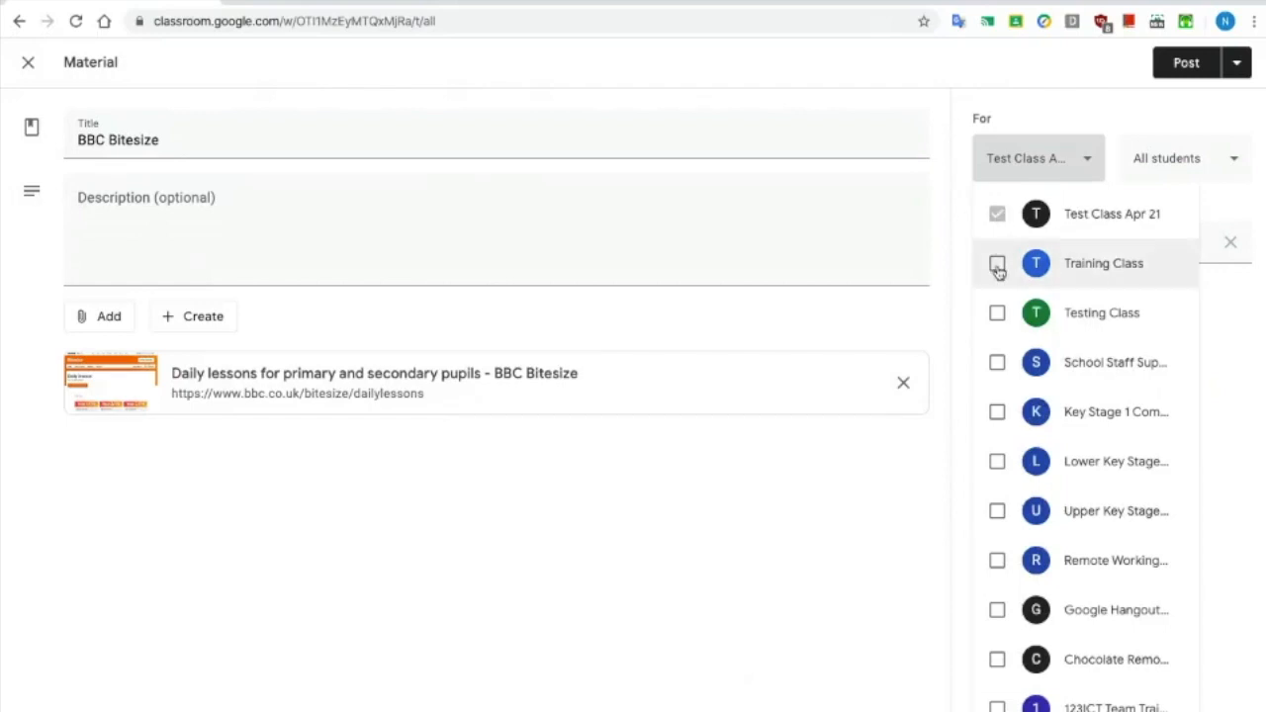
left_click(997, 314)
left_click(997, 362)
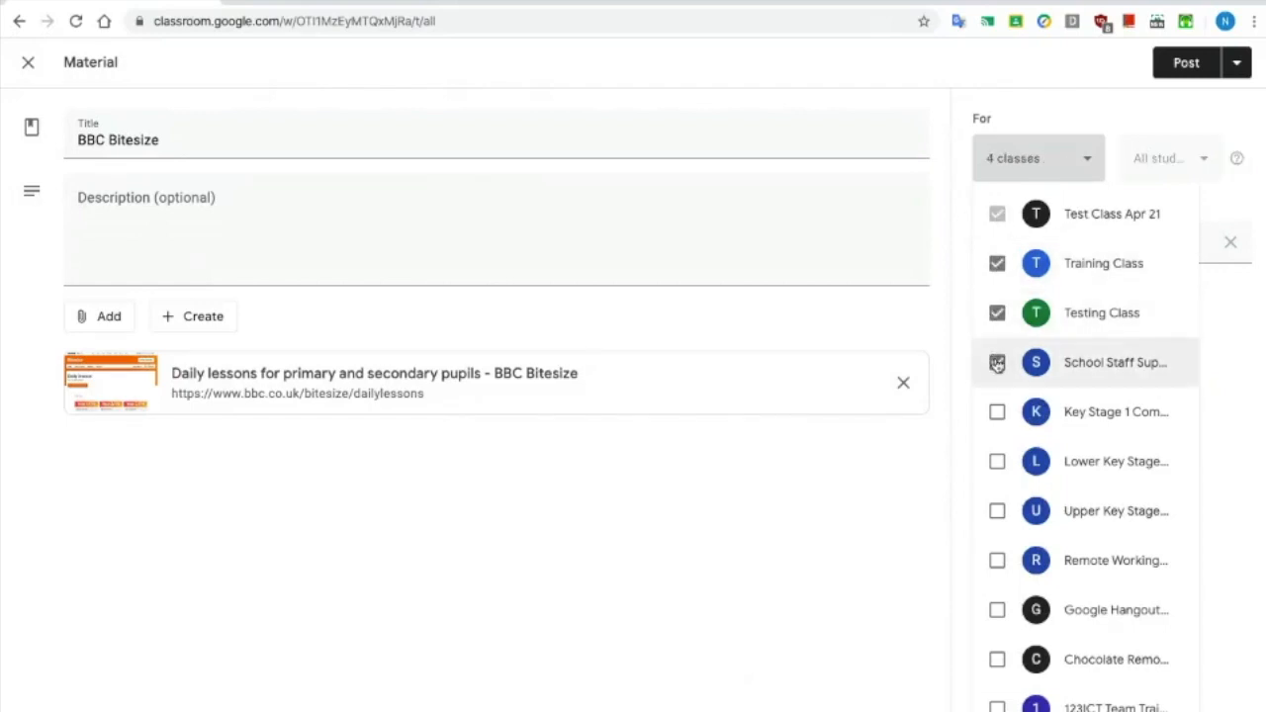
left_click(997, 362)
left_click(996, 312)
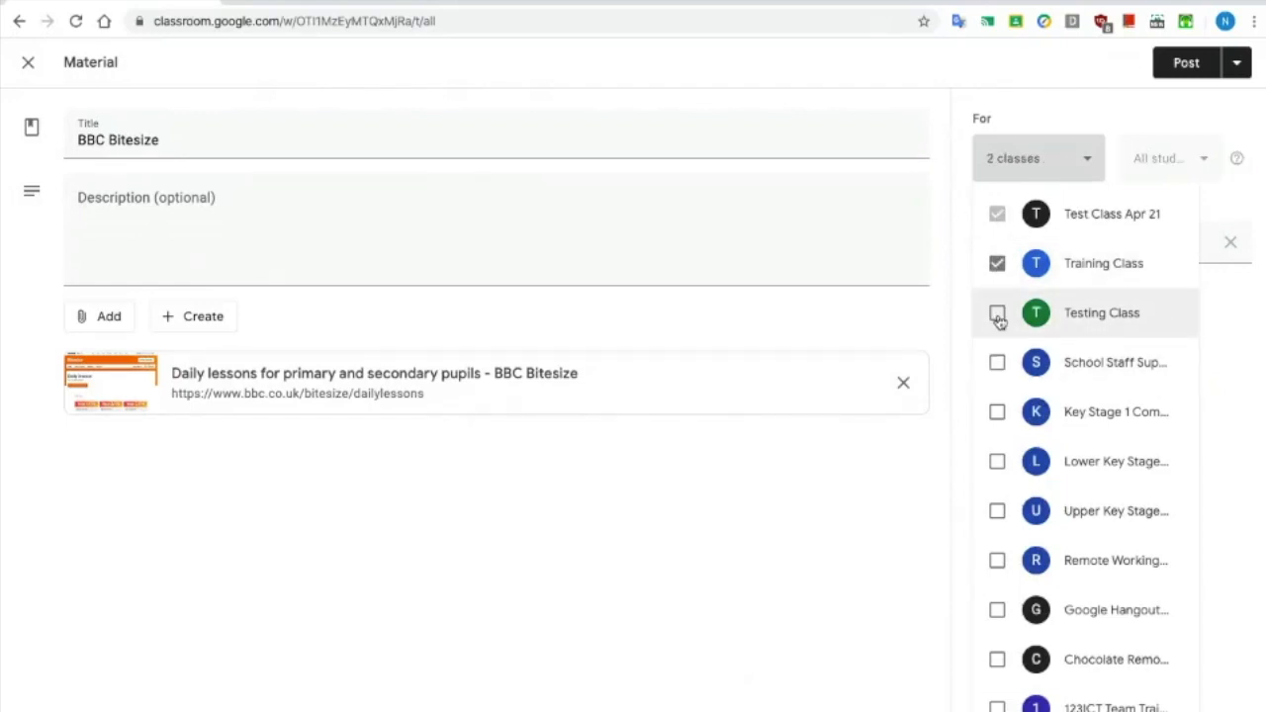
left_click(996, 263)
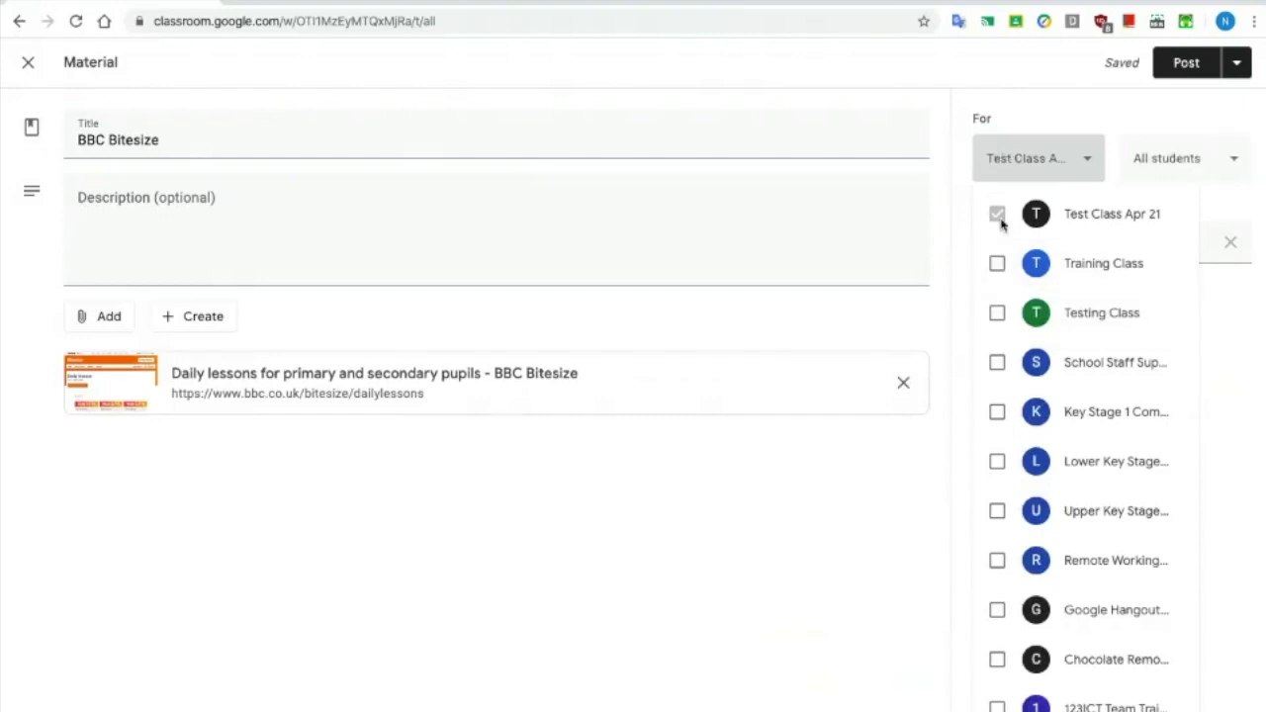
Step: Examine which students receive the material and the available options for posting, scheduling or saving it as a draft
left_click(1170, 169)
left_click(1225, 167)
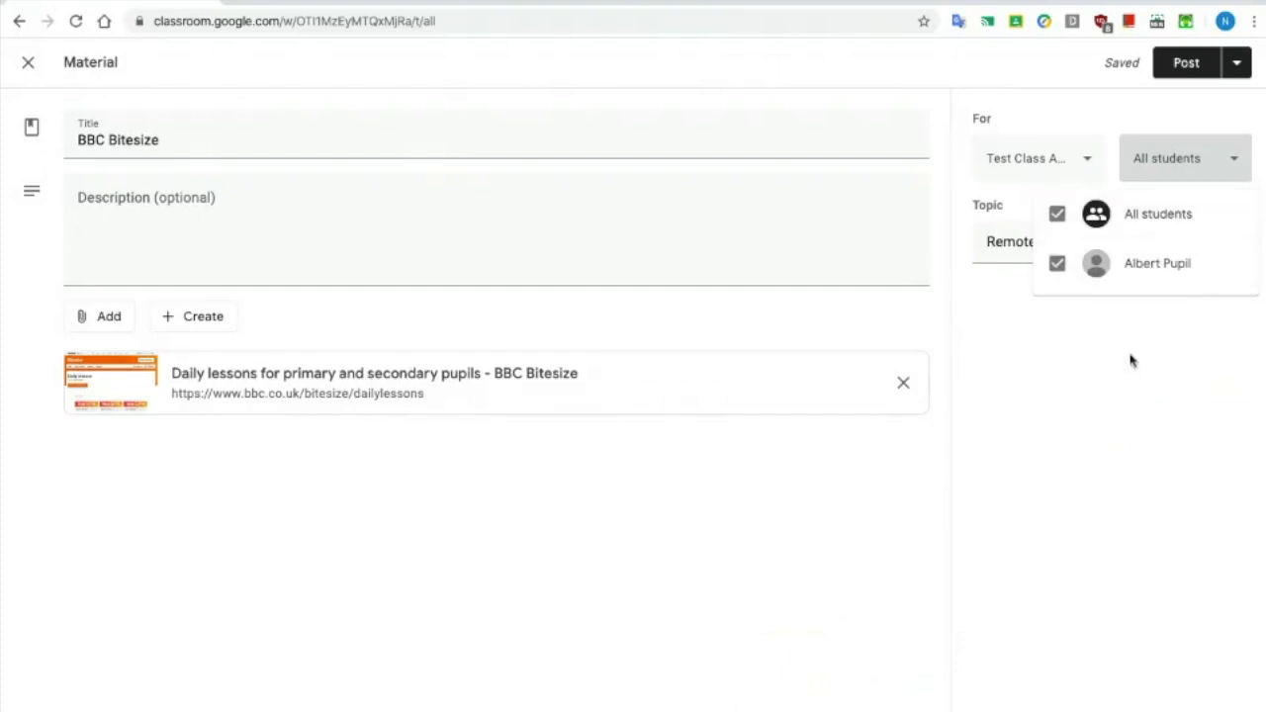
left_click(1168, 366)
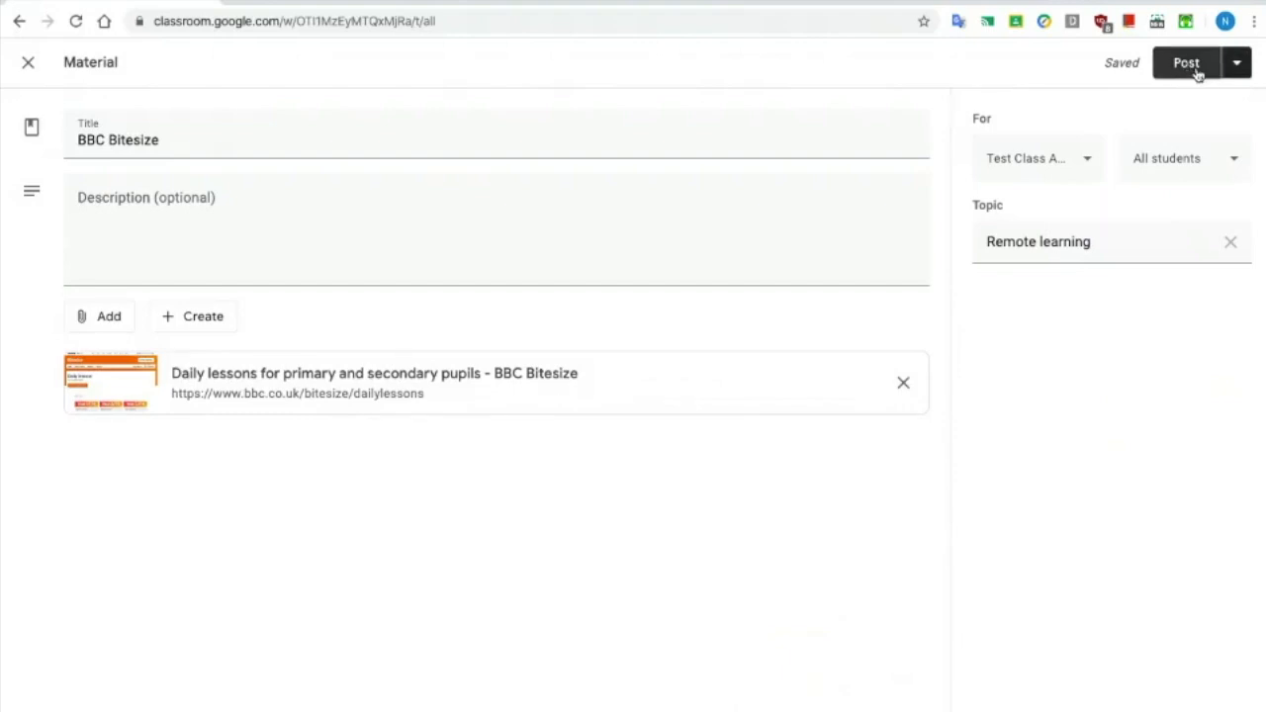
left_click(1235, 71)
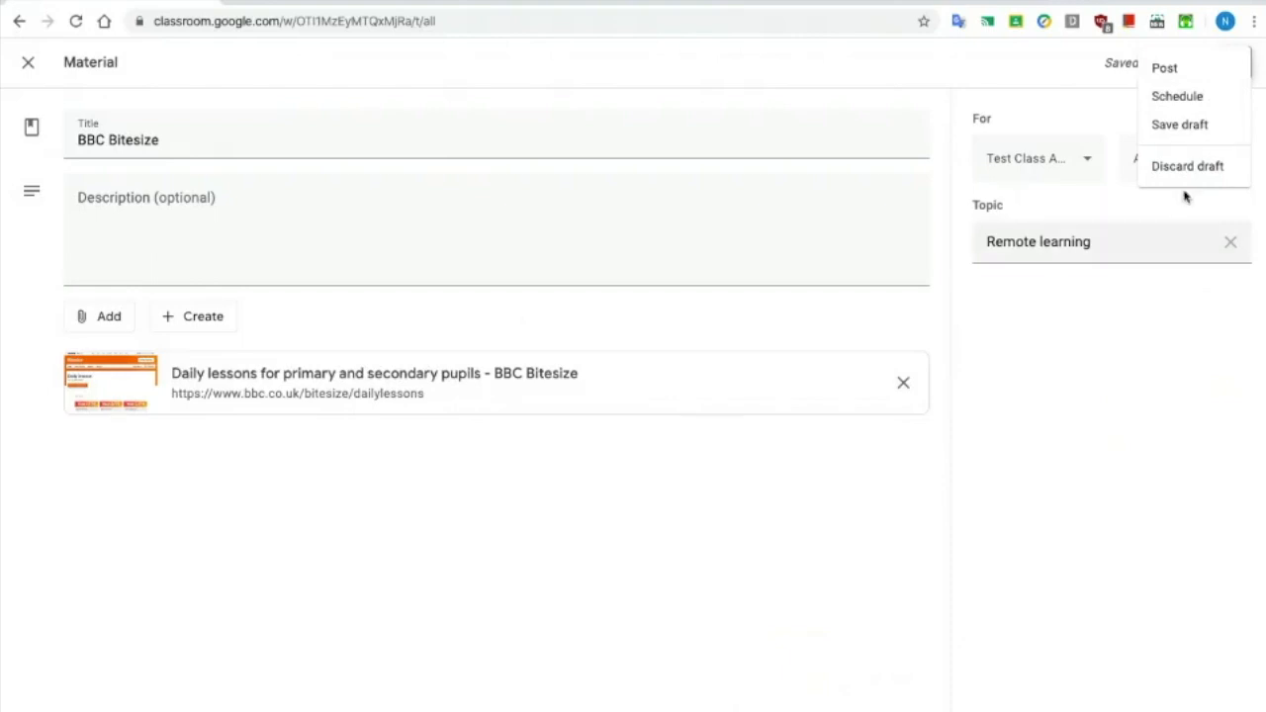
Step: Post the BBC Bitesize material and refresh the Classwork page of Test Class Apr 21 in the pupil's account
left_click(1173, 79)
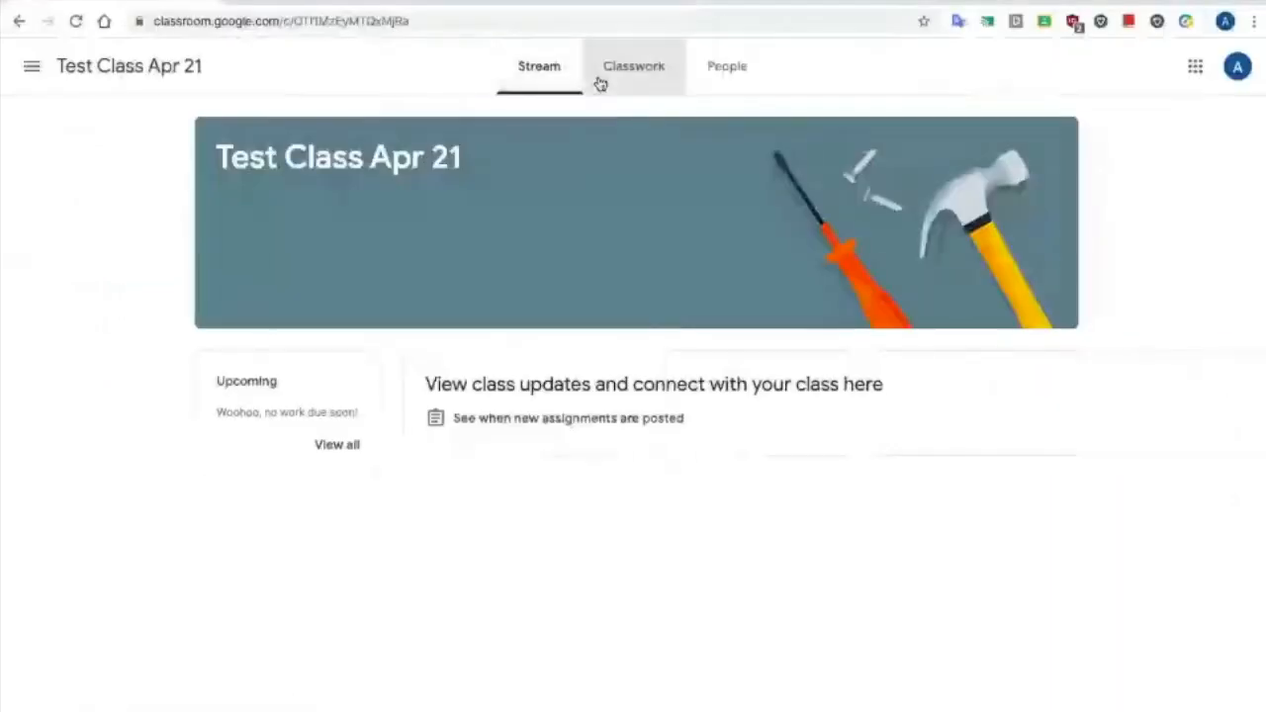
left_click(596, 82)
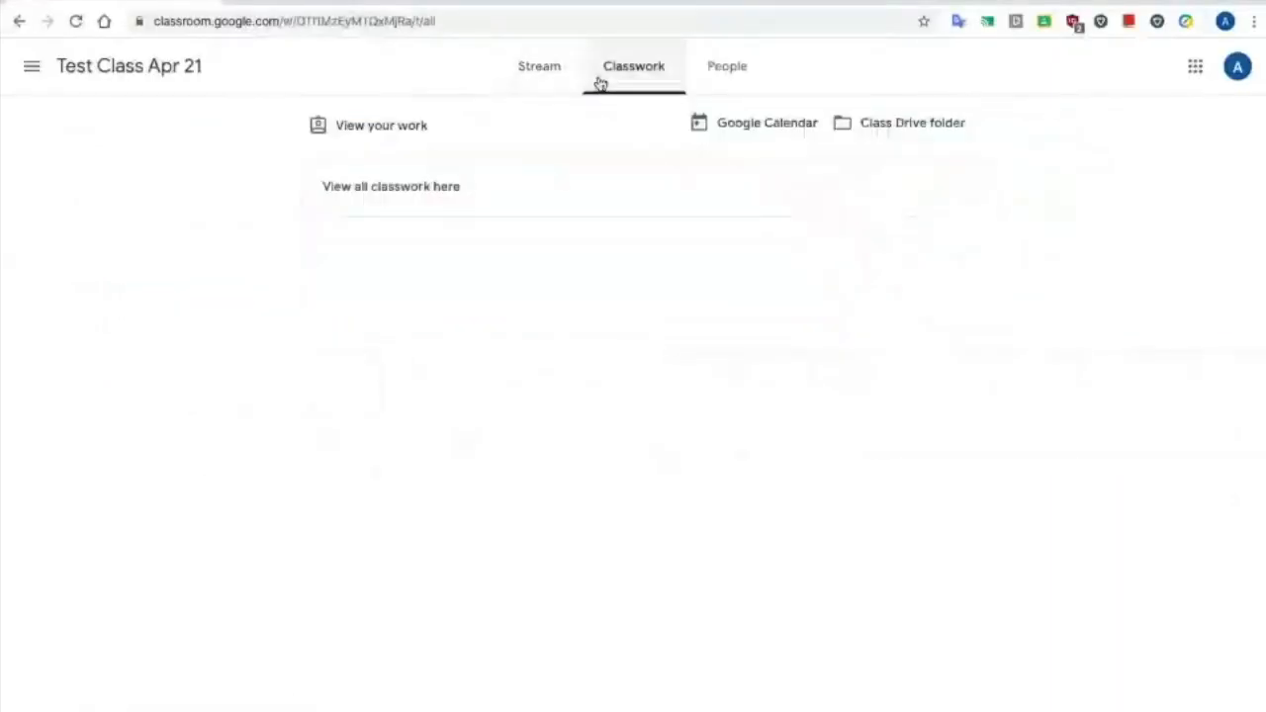
left_click(76, 23)
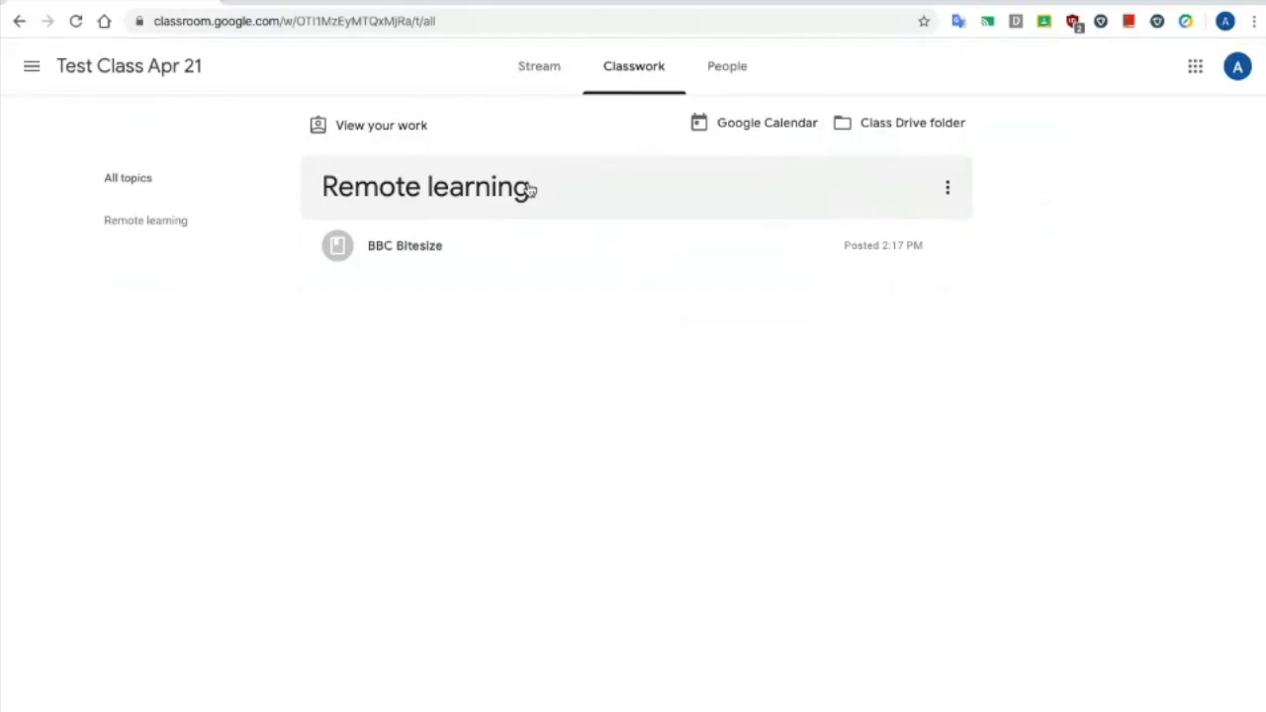
Step: View the BBC Bitesize material as the pupil, follow its Daily lessons link, and return to the class
left_click(422, 257)
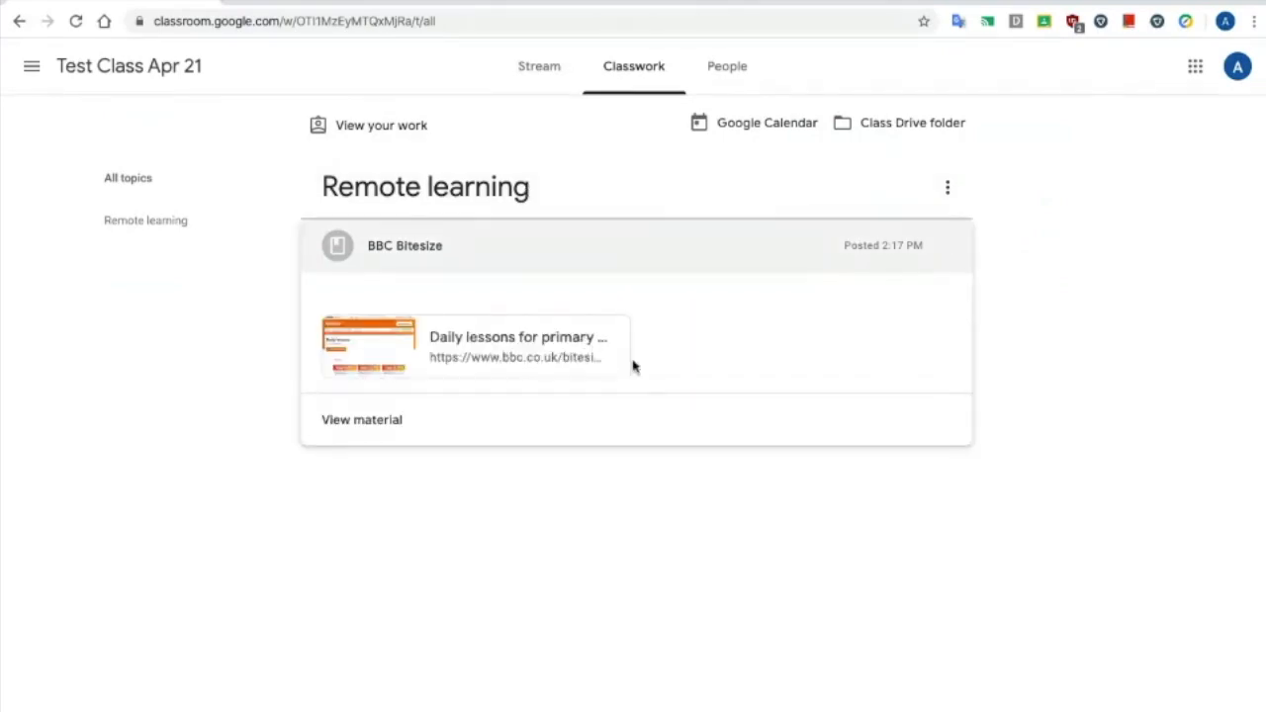
left_click(537, 350)
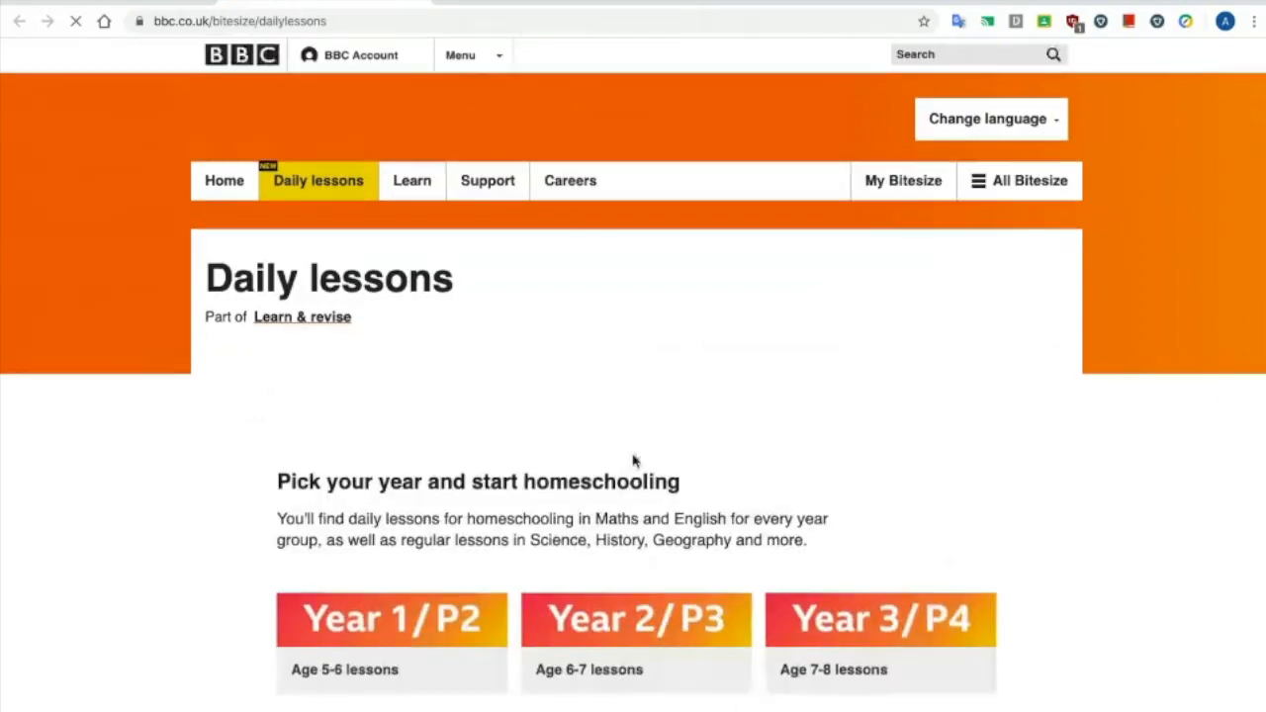
scroll(634, 459, "down", 3)
scroll(634, 459, "up", 3)
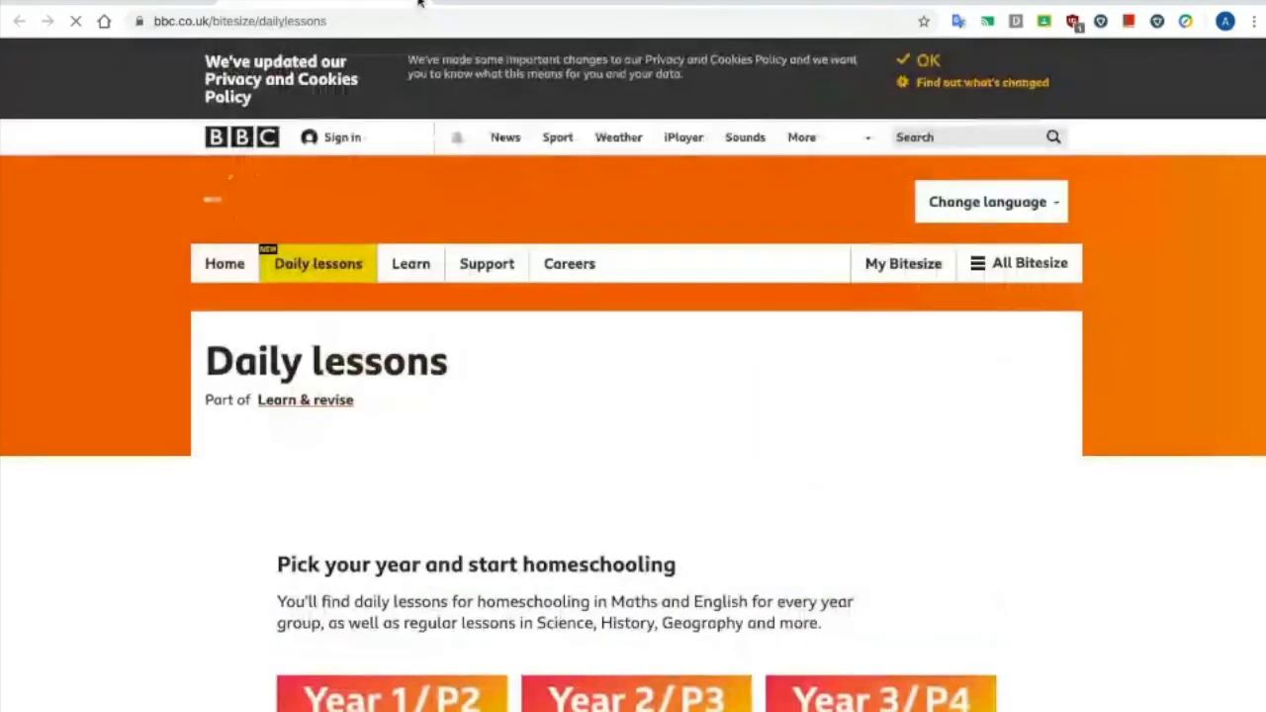
left_click(420, 2)
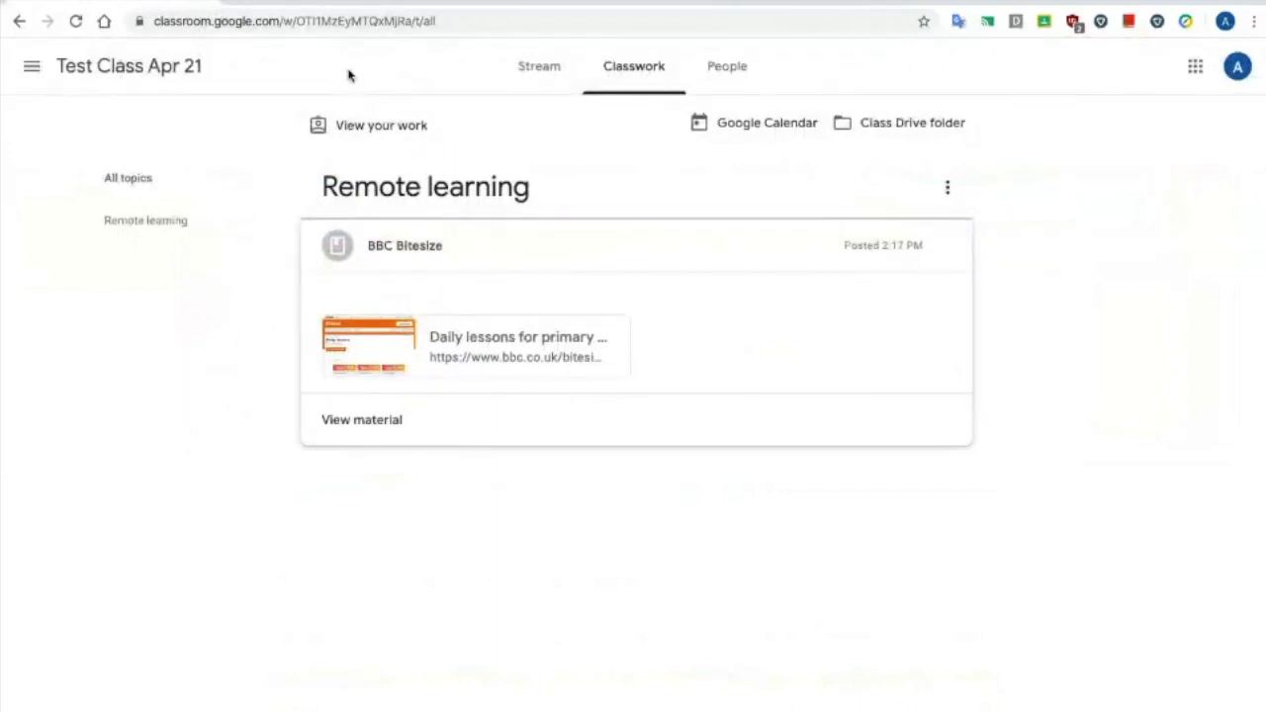
Step: Start a new material in the teacher's account and title it Chocolate making video
key("ctrl+super+Left")
left_click(368, 131)
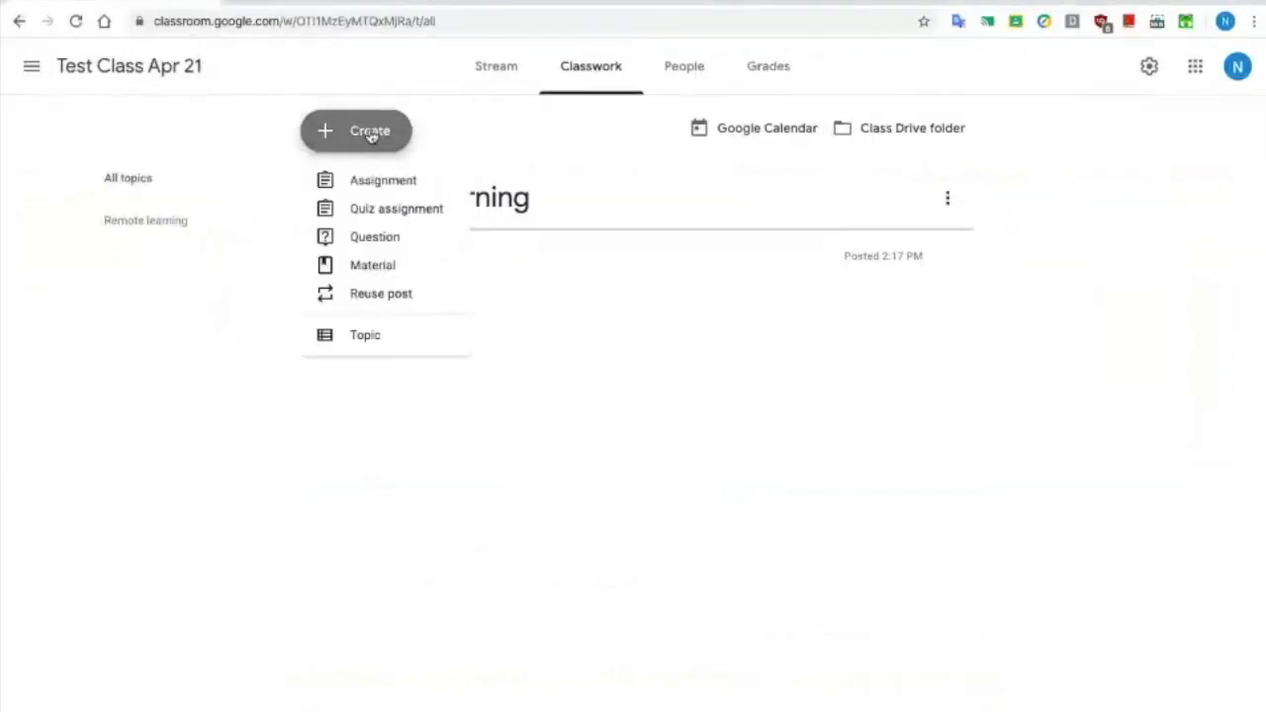
left_click(366, 272)
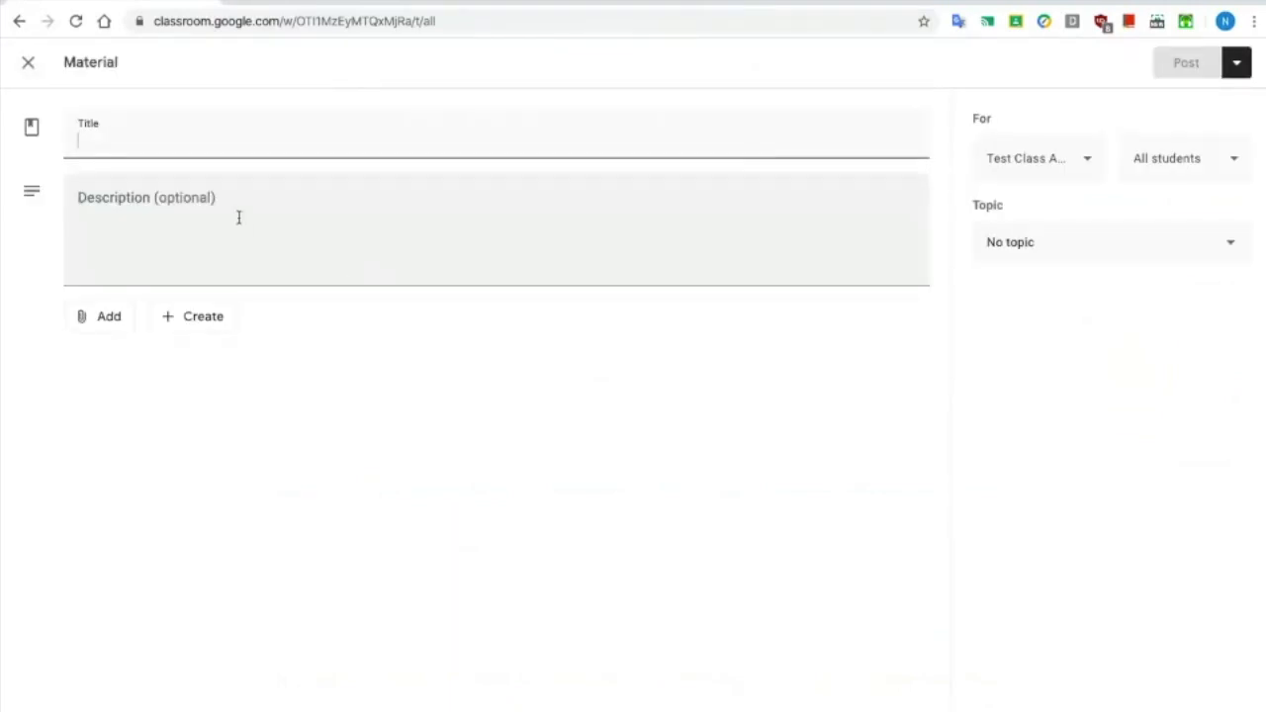
type("Chocol")
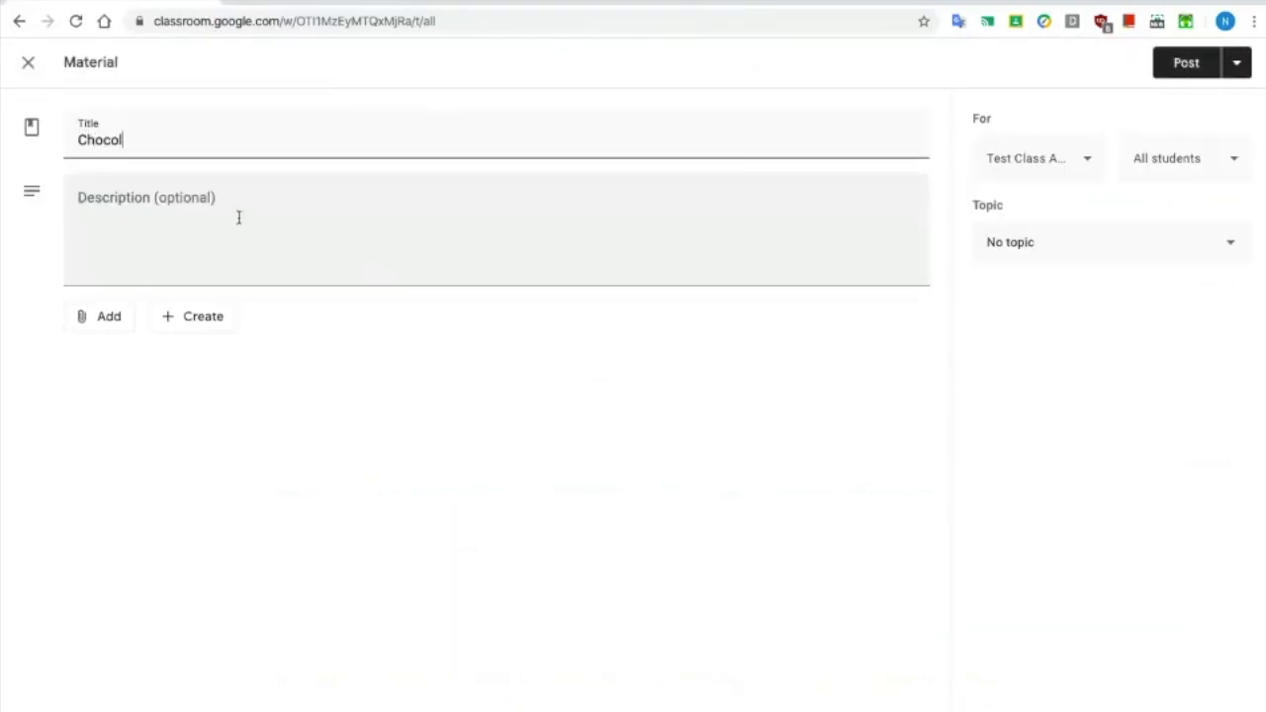
type("ate ma")
key("BackSpace")
type("making video")
Step: Search YouTube for "chocolate making" to find a video for the material
left_click(104, 330)
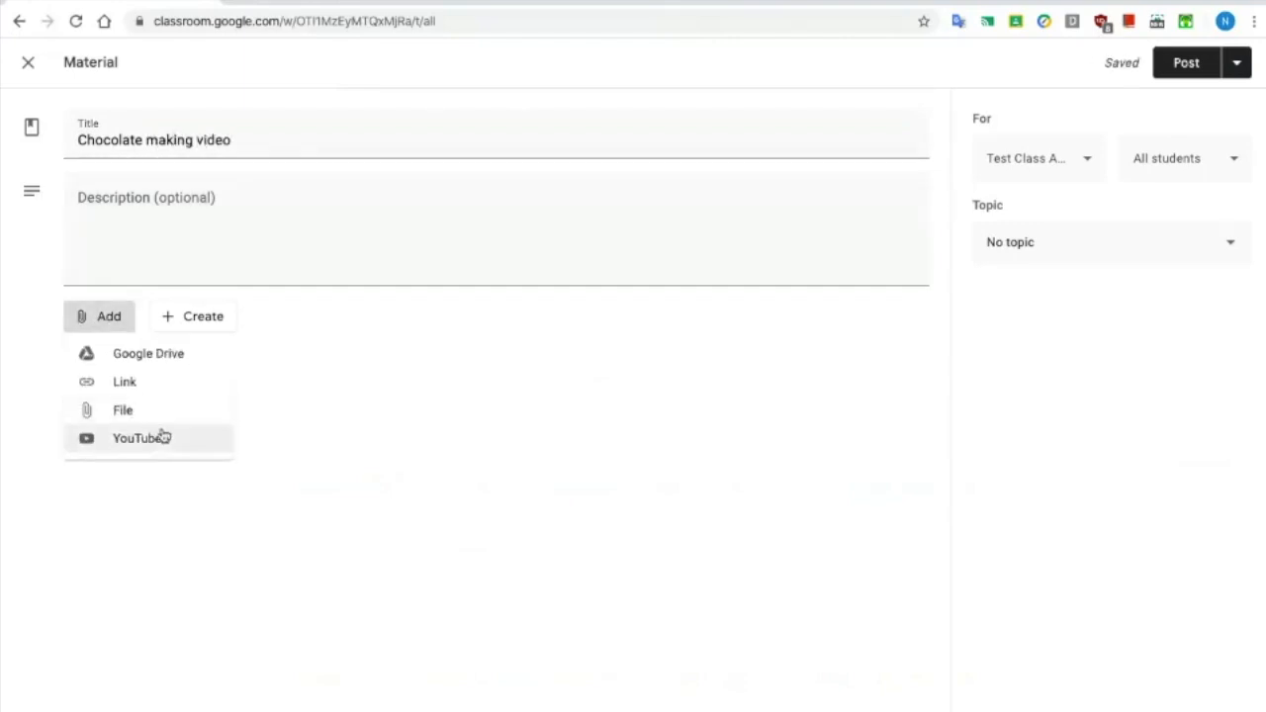
left_click(162, 436)
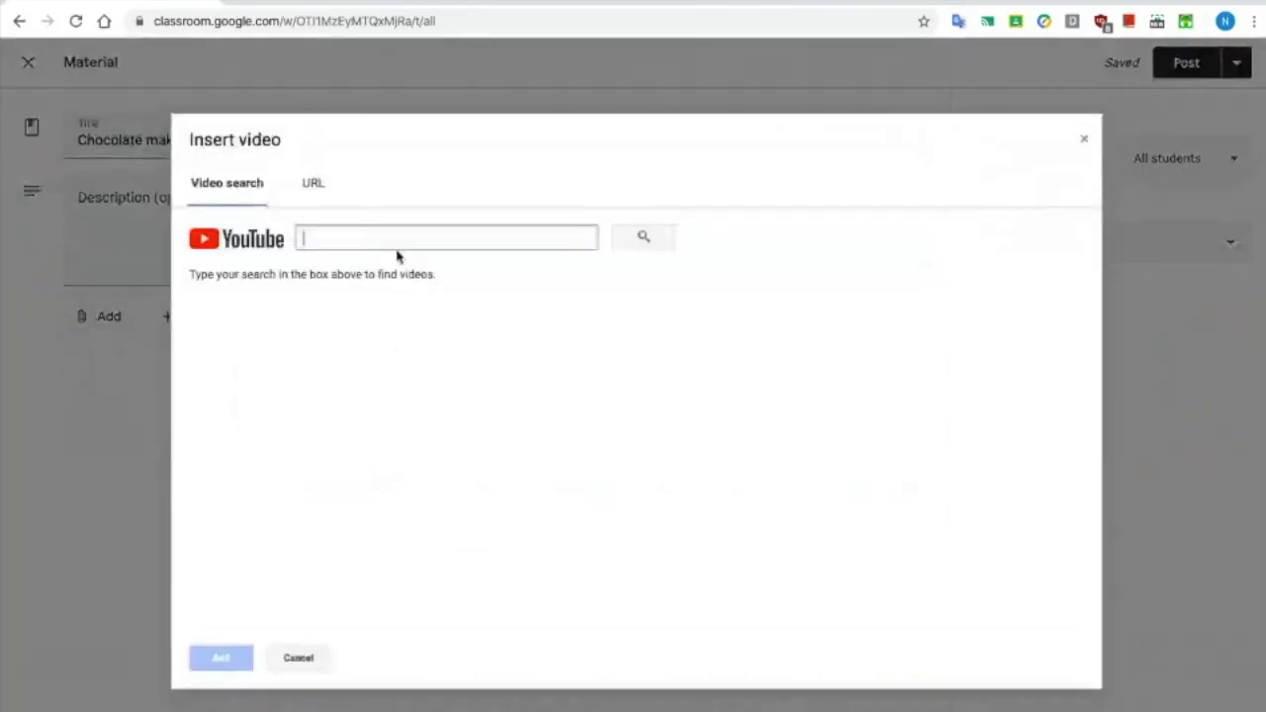
type("chocolate making")
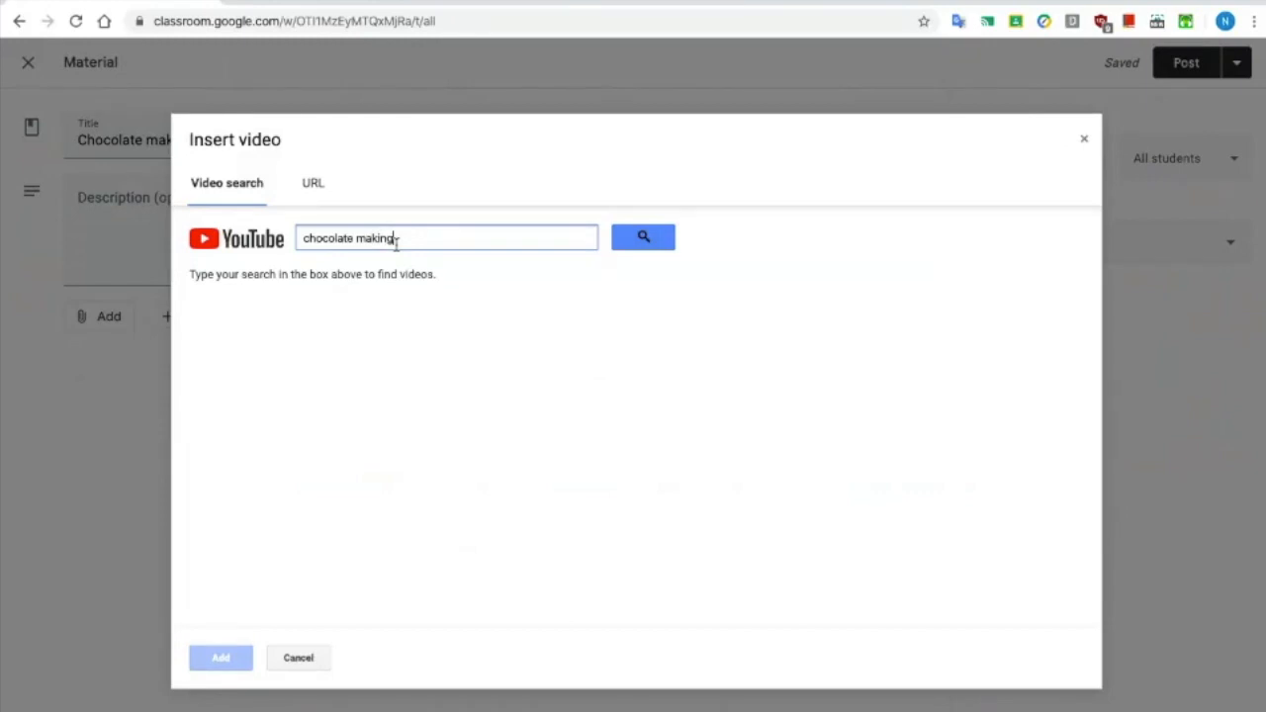
left_click(639, 246)
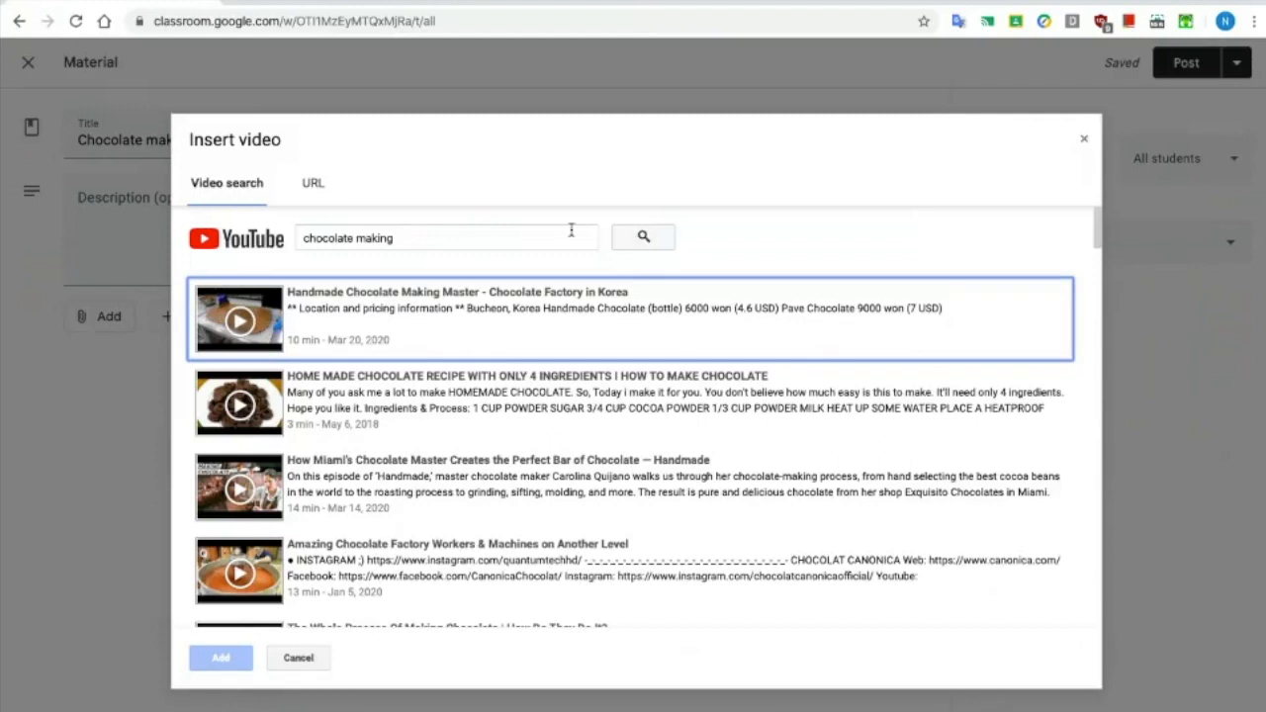
Step: Examine the option for inserting a YouTube video by its URL, and return to the video search
left_click_drag(444, 240, 289, 236)
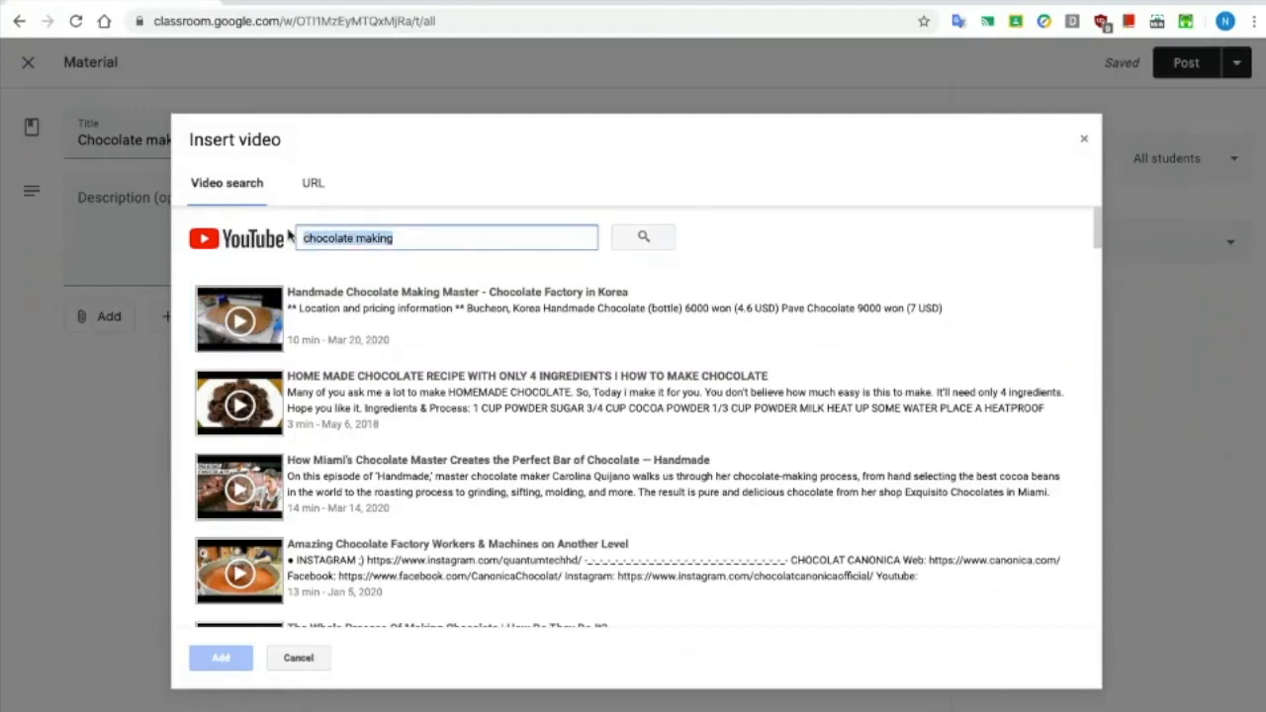
left_click(313, 183)
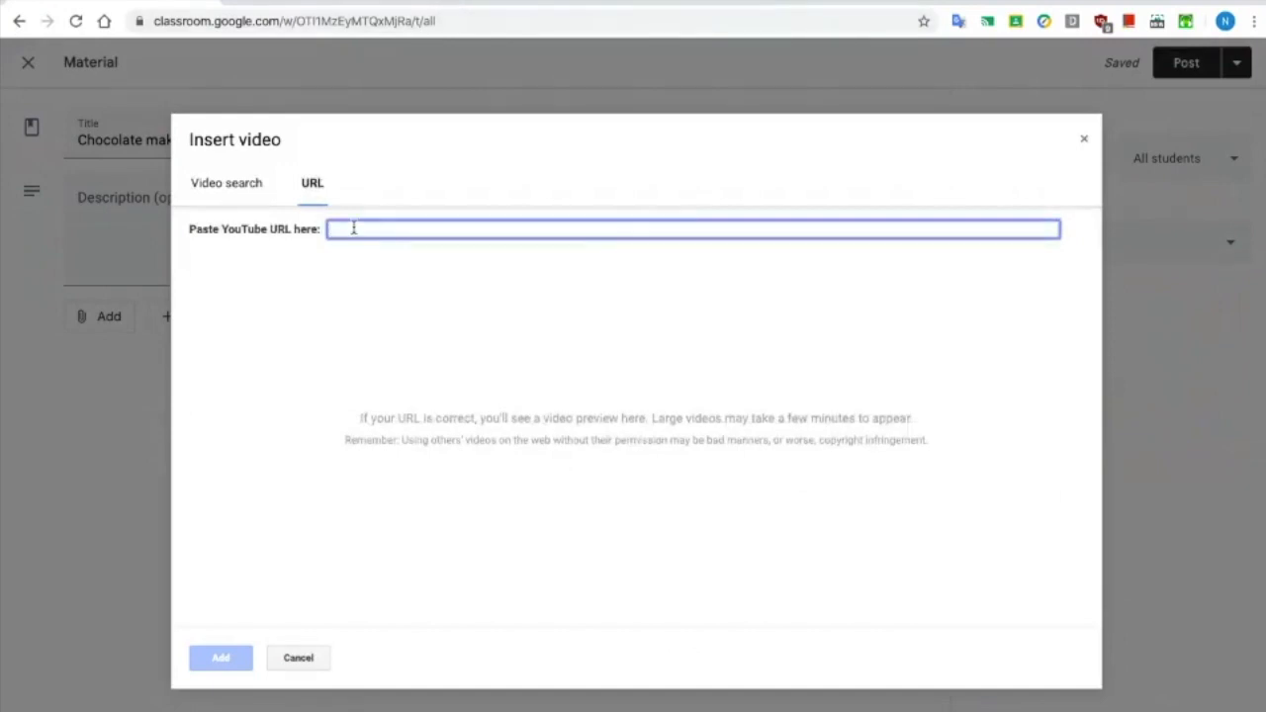
left_click(260, 196)
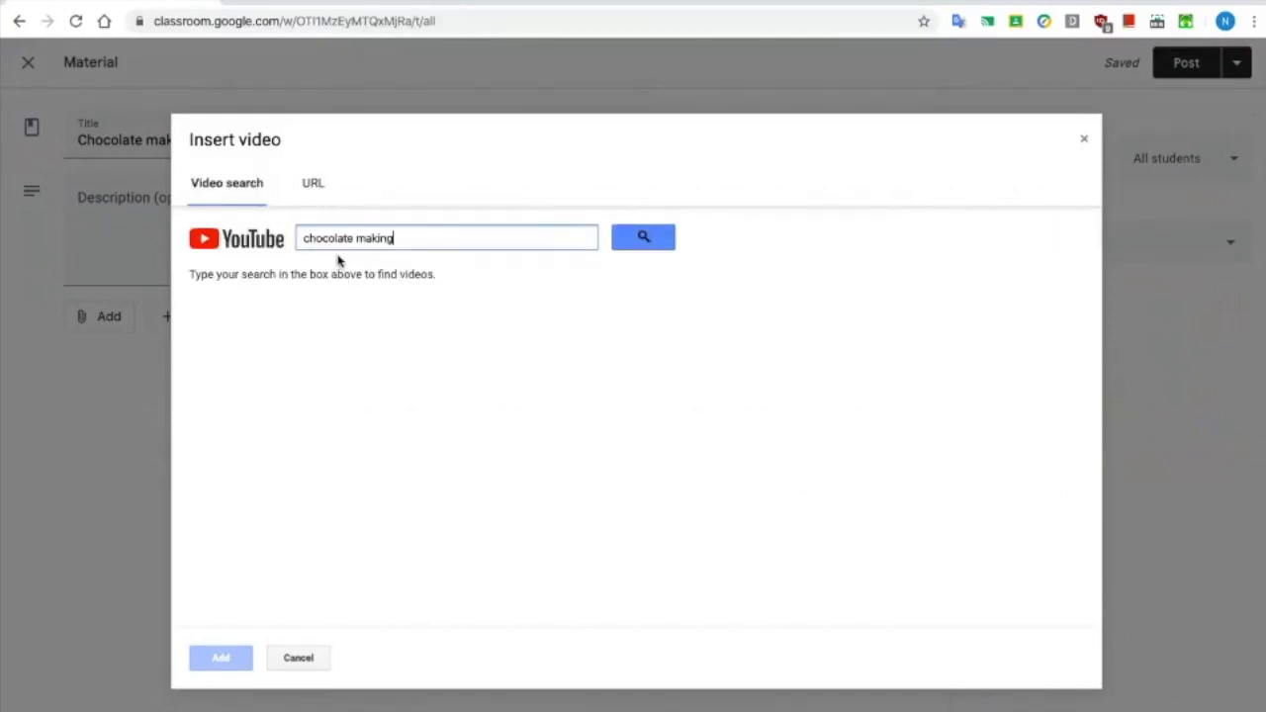
Step: Rerun the chocolate making search and attach the video HOME MADE CHOCOLATE RECIPE WITH ONLY 4 INGREDIENTS to the material
key("Return")
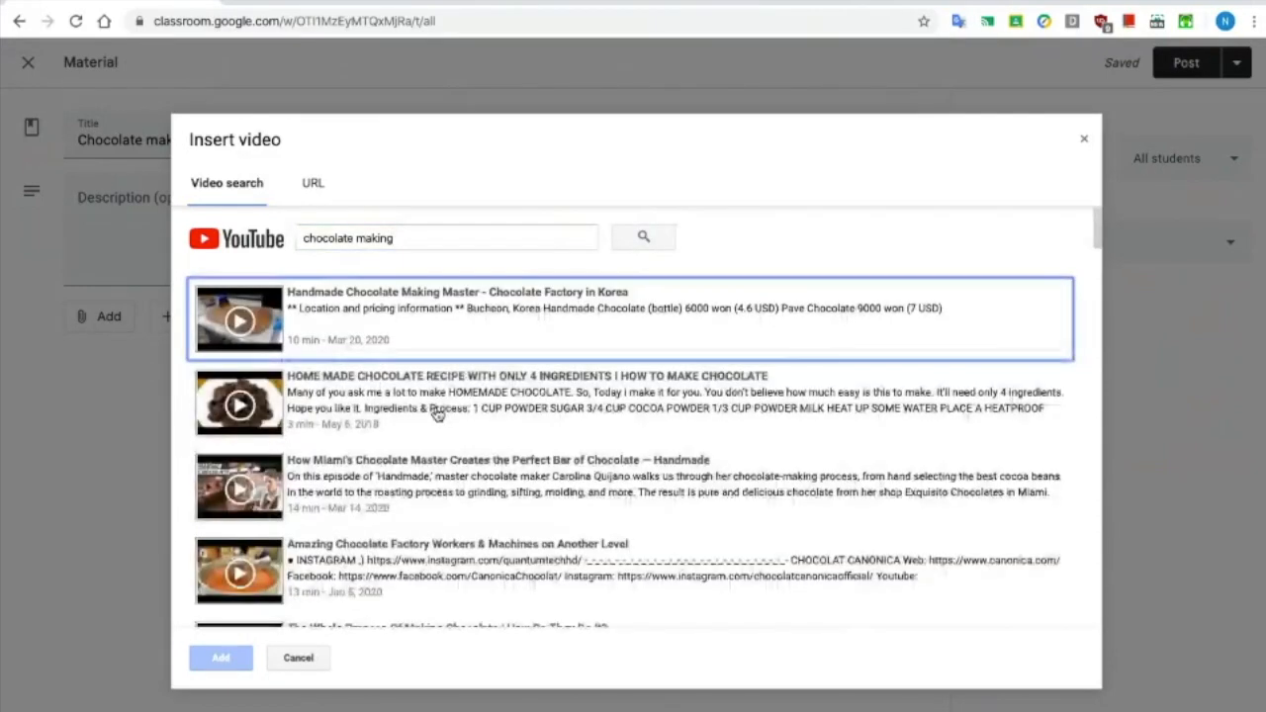
left_click(379, 425)
left_click(221, 658)
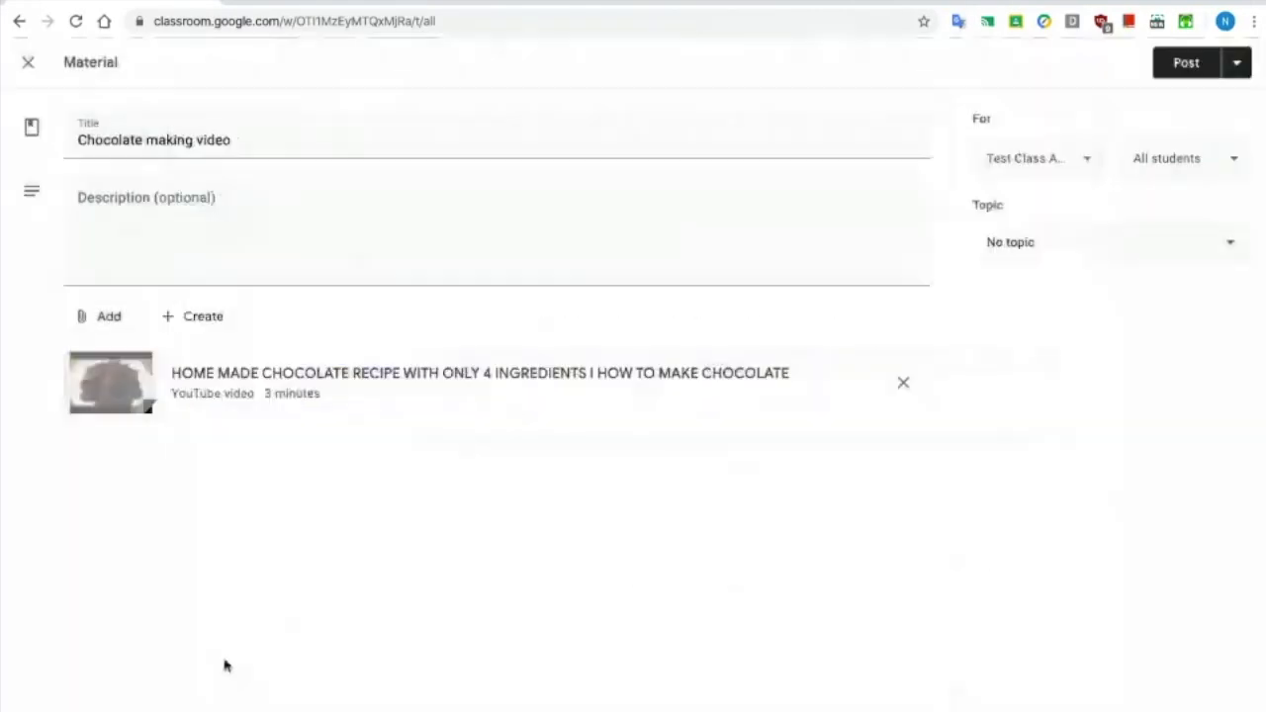
Step: Post the chocolate making material under a new topic named Chocolate, and move that topic below Remote learning
left_click(1028, 247)
left_click(1028, 290)
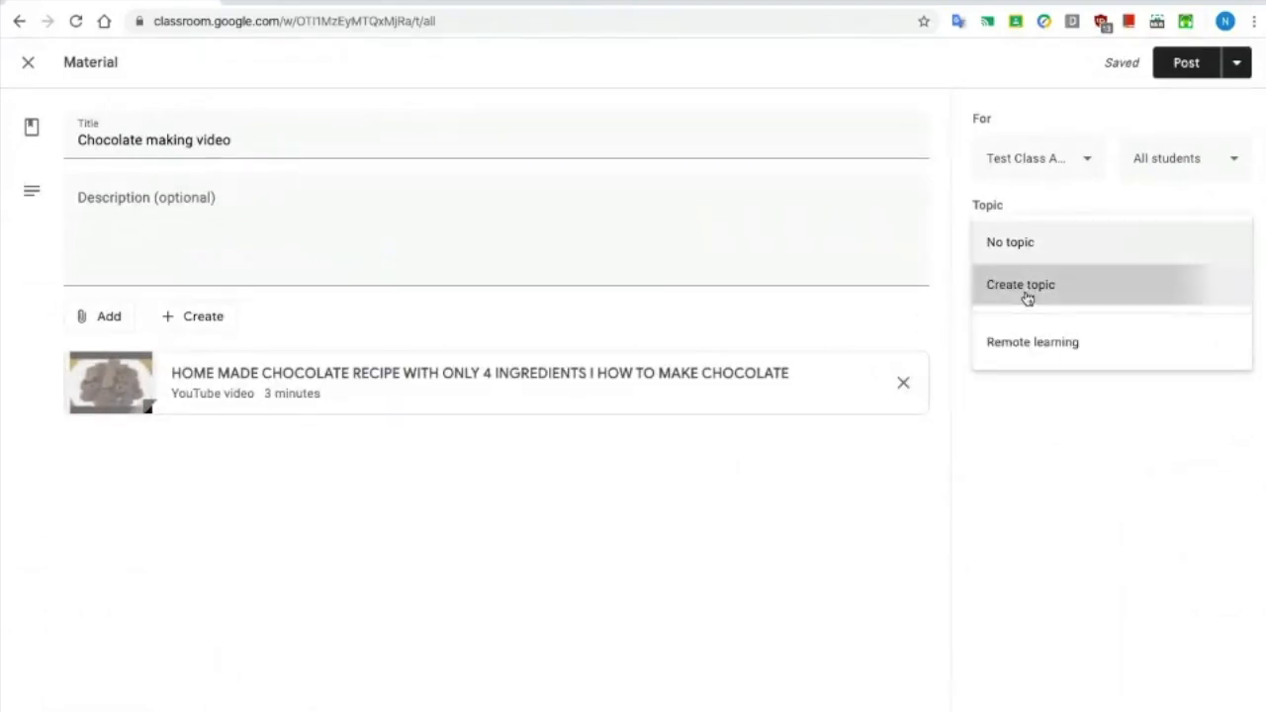
type("Chocolate")
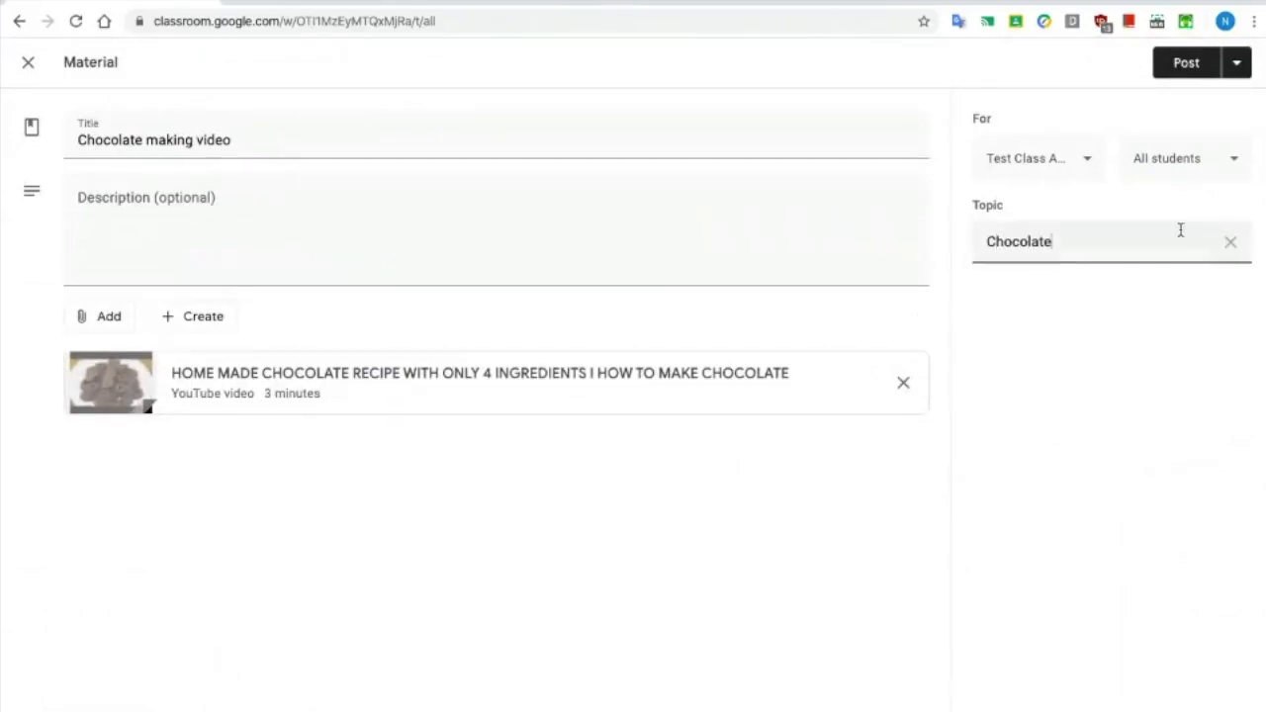
left_click(1186, 62)
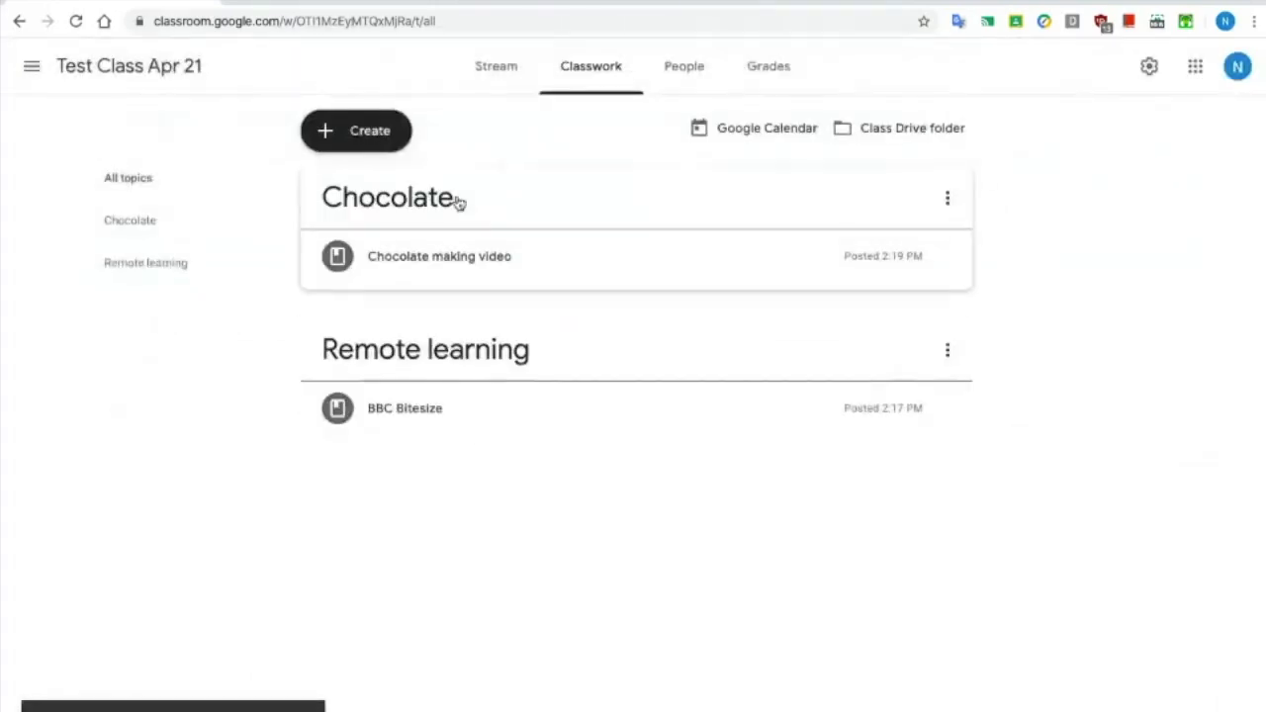
left_click_drag(605, 203, 618, 389)
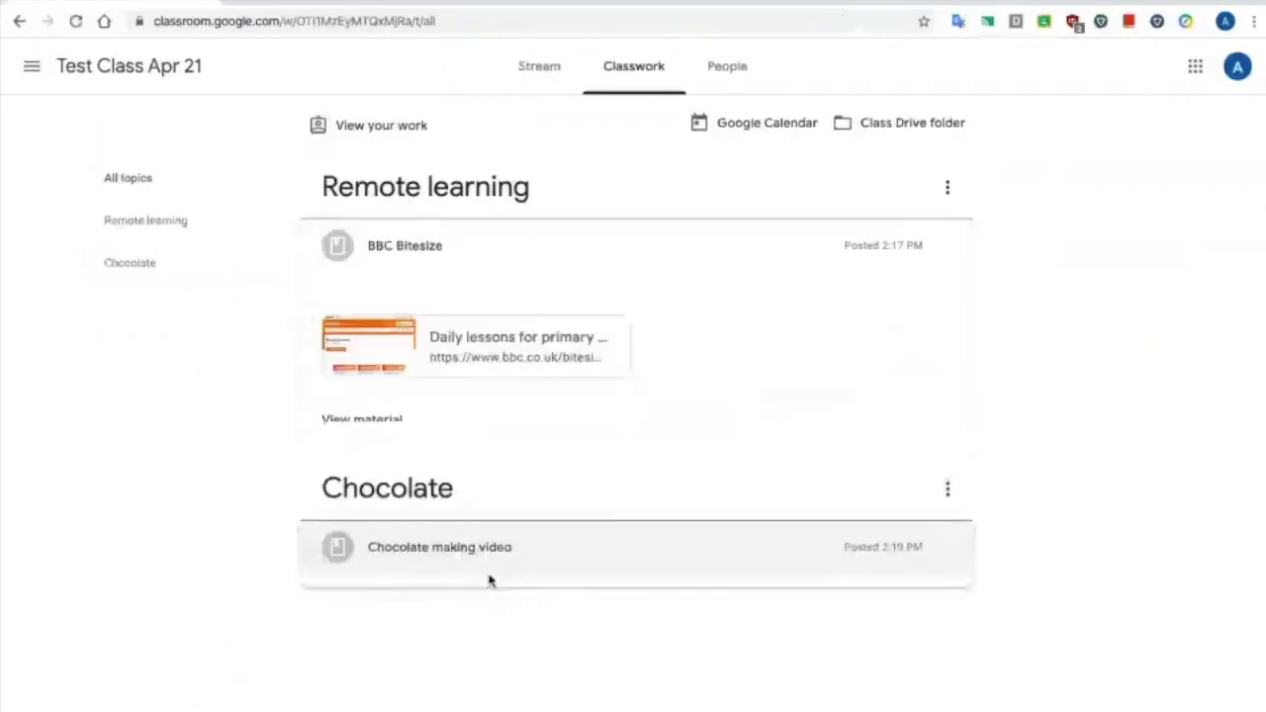
Step: Play the attached chocolate recipe video from the pupil's Classwork page, pause it and close the preview
left_click(489, 578)
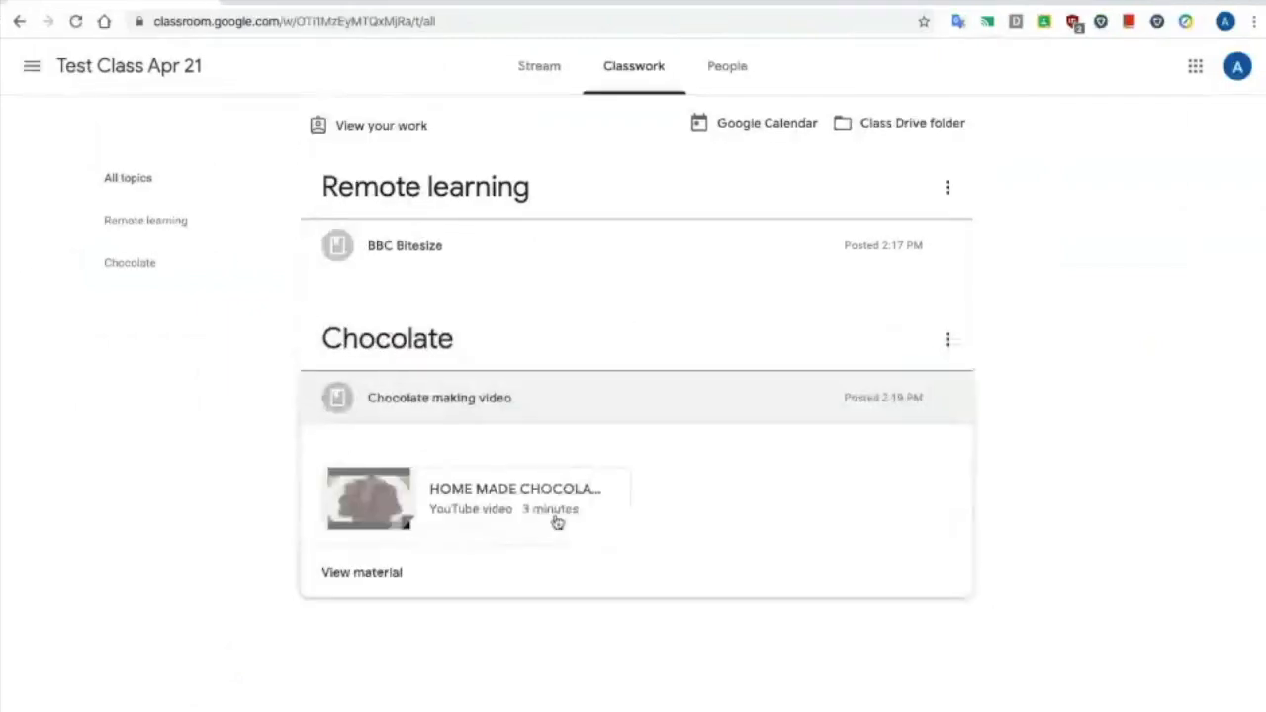
left_click(543, 511)
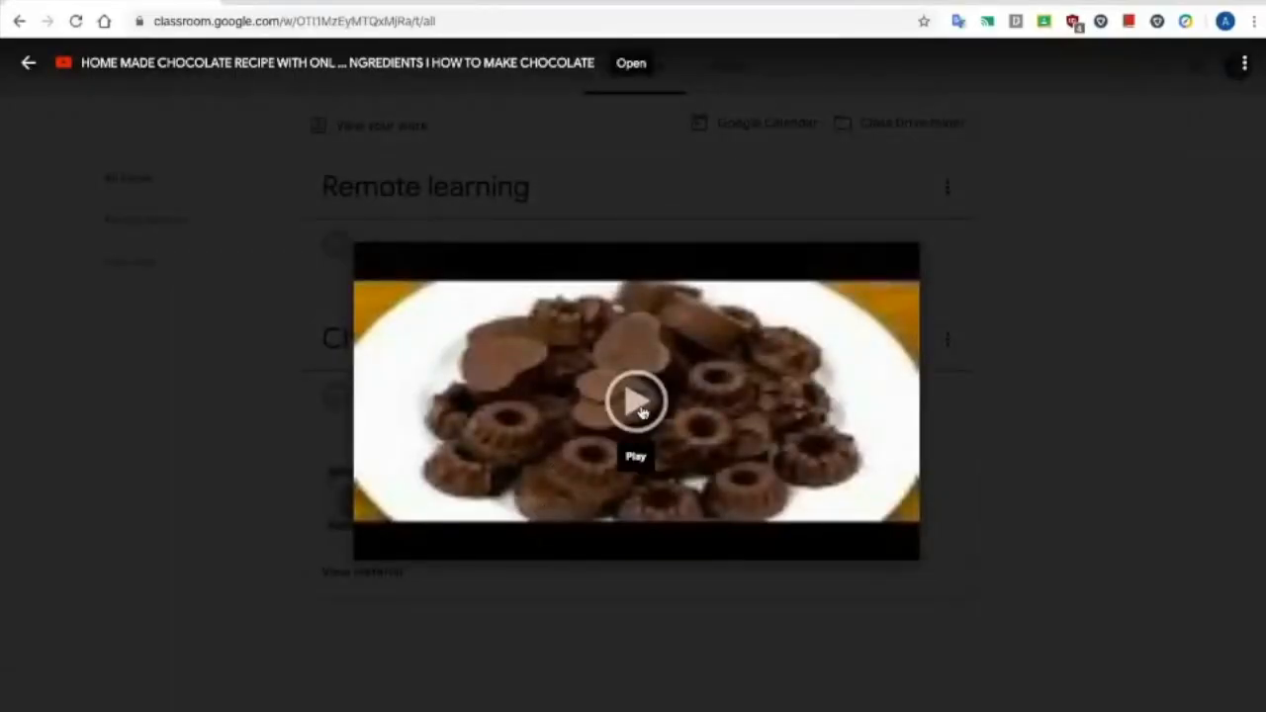
left_click(638, 401)
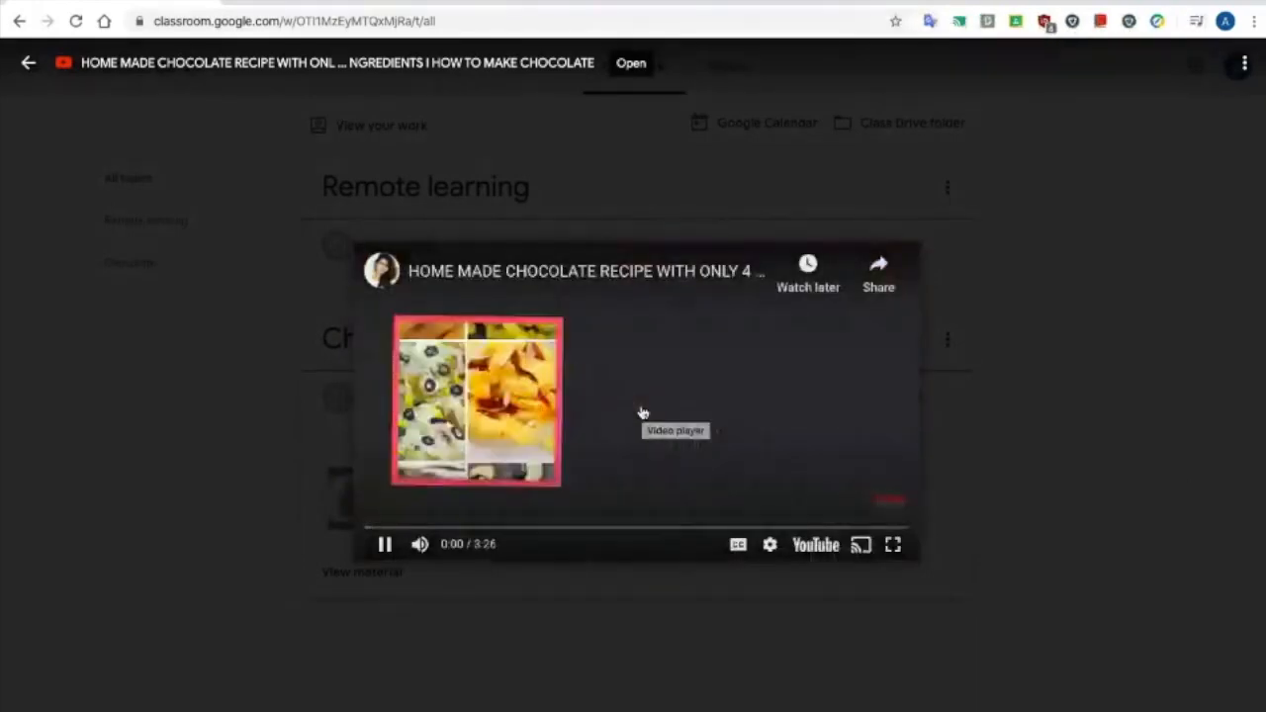
left_click(385, 545)
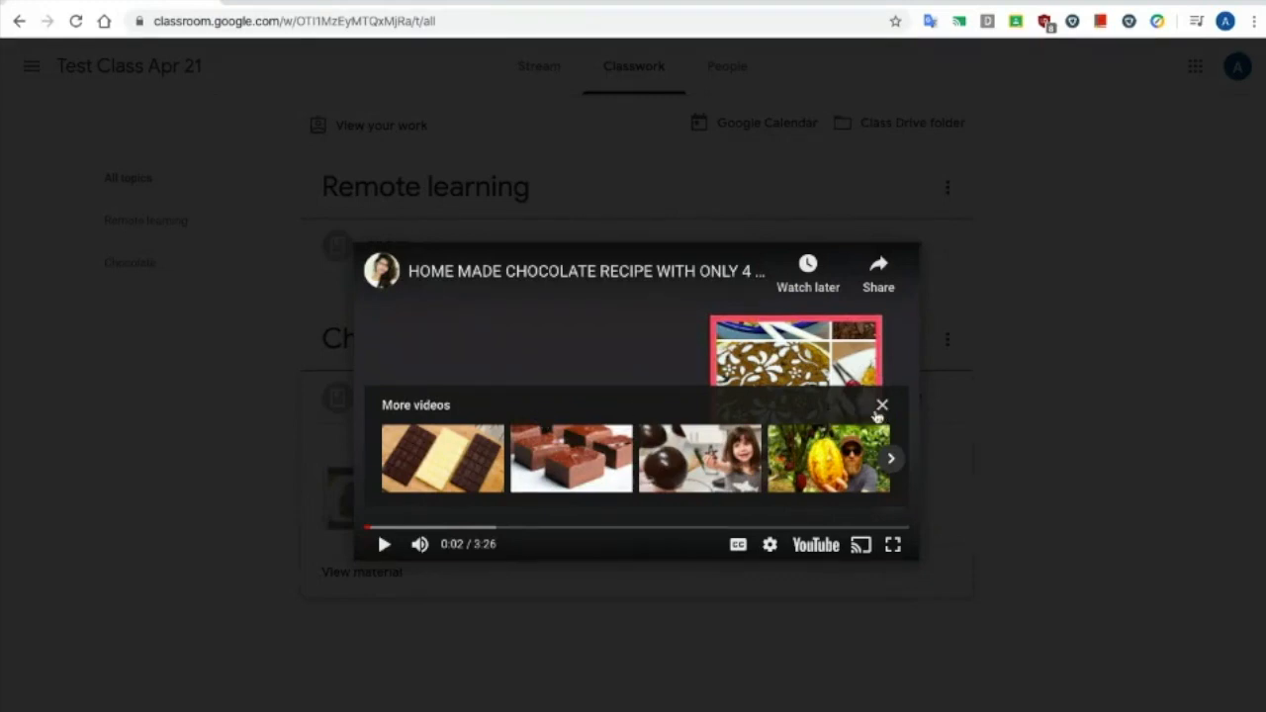
left_click(882, 409)
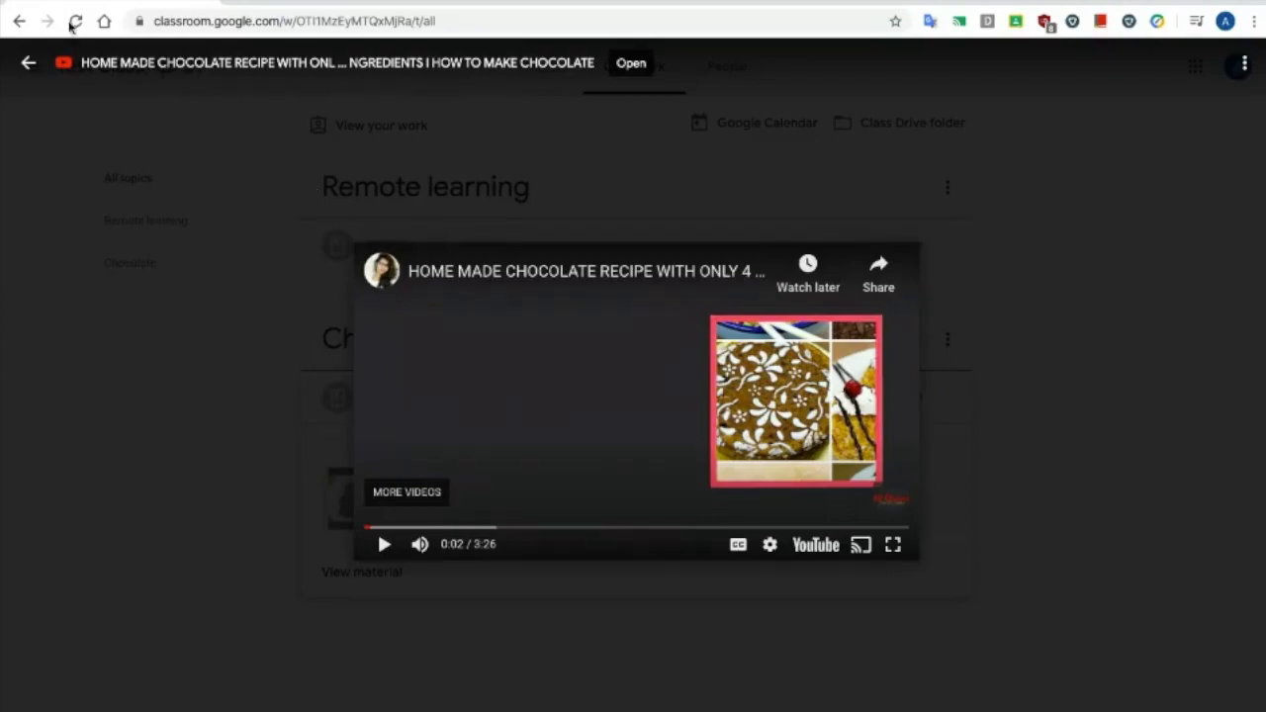
left_click(31, 64)
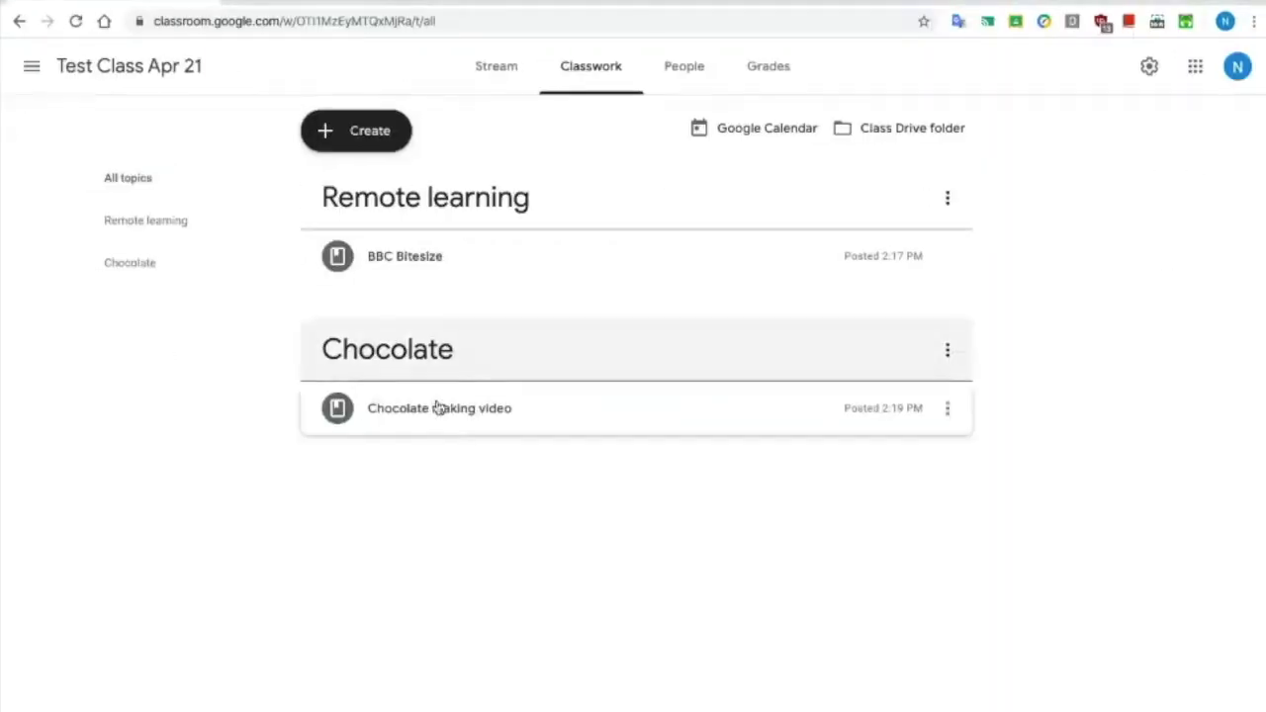
Step: Open Google Drive at drive.google.com in a new browser tab
left_click(377, 137)
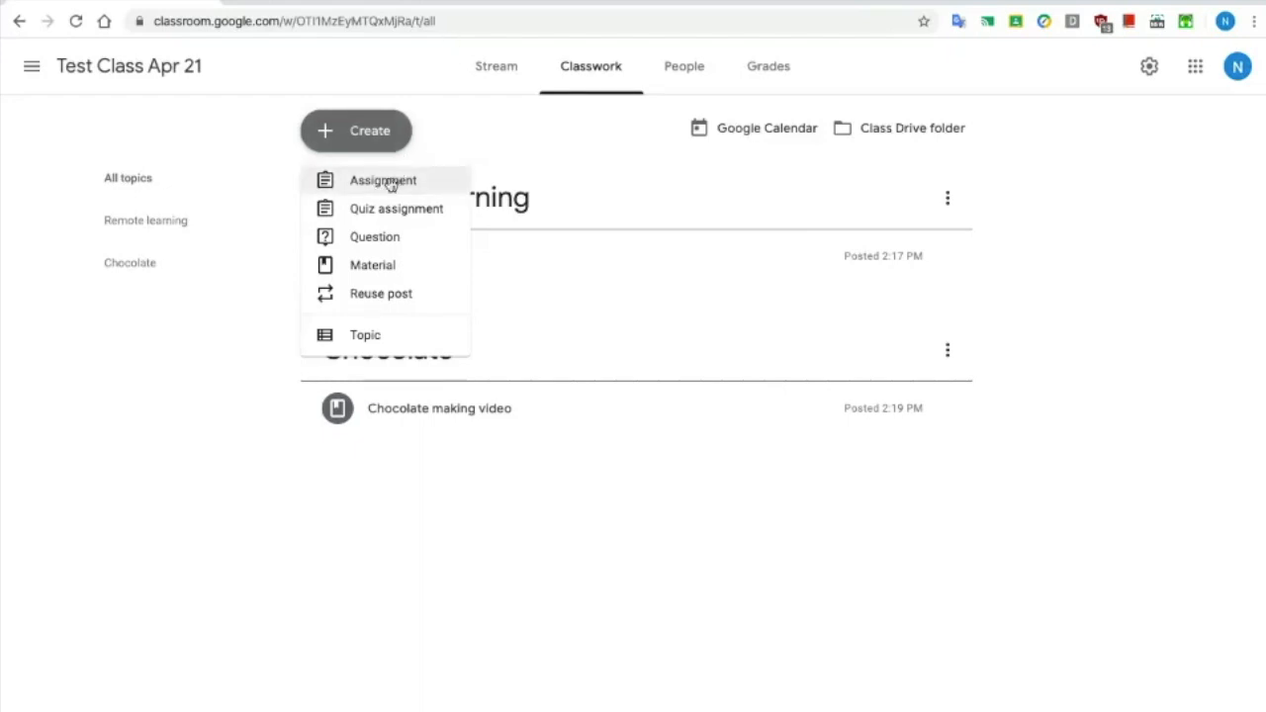
left_click(446, 7)
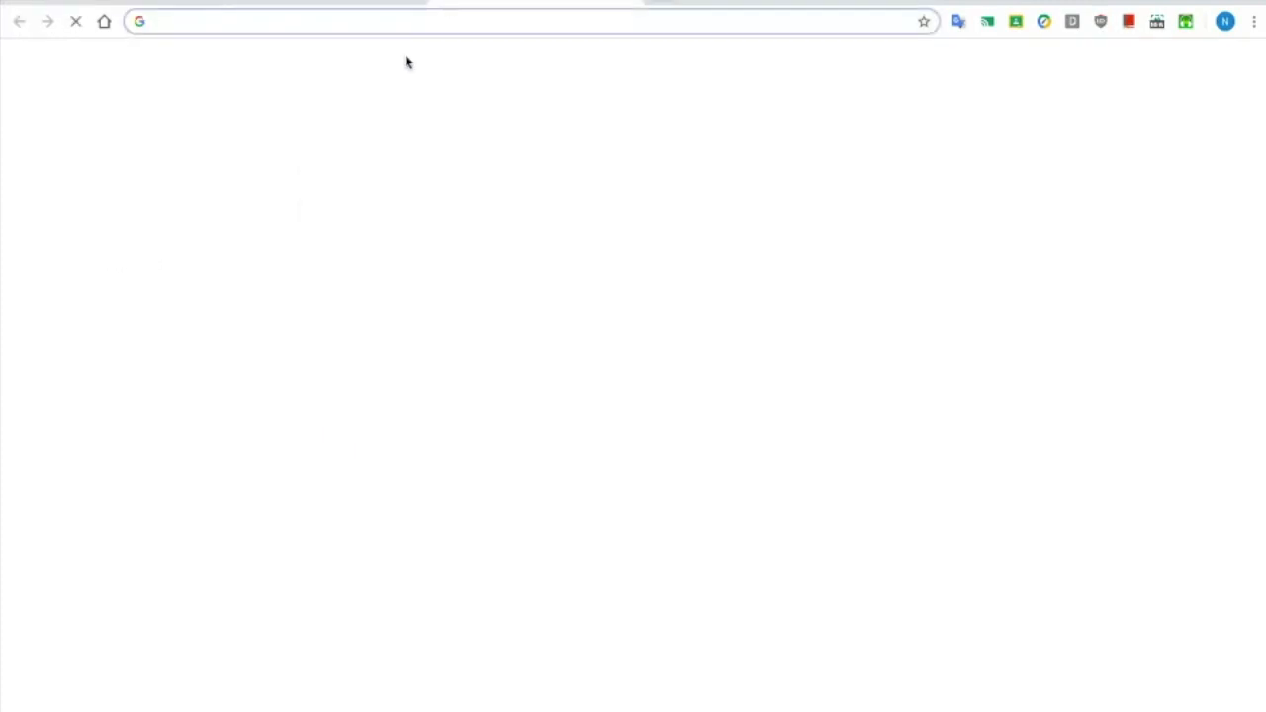
type("drive.google.com")
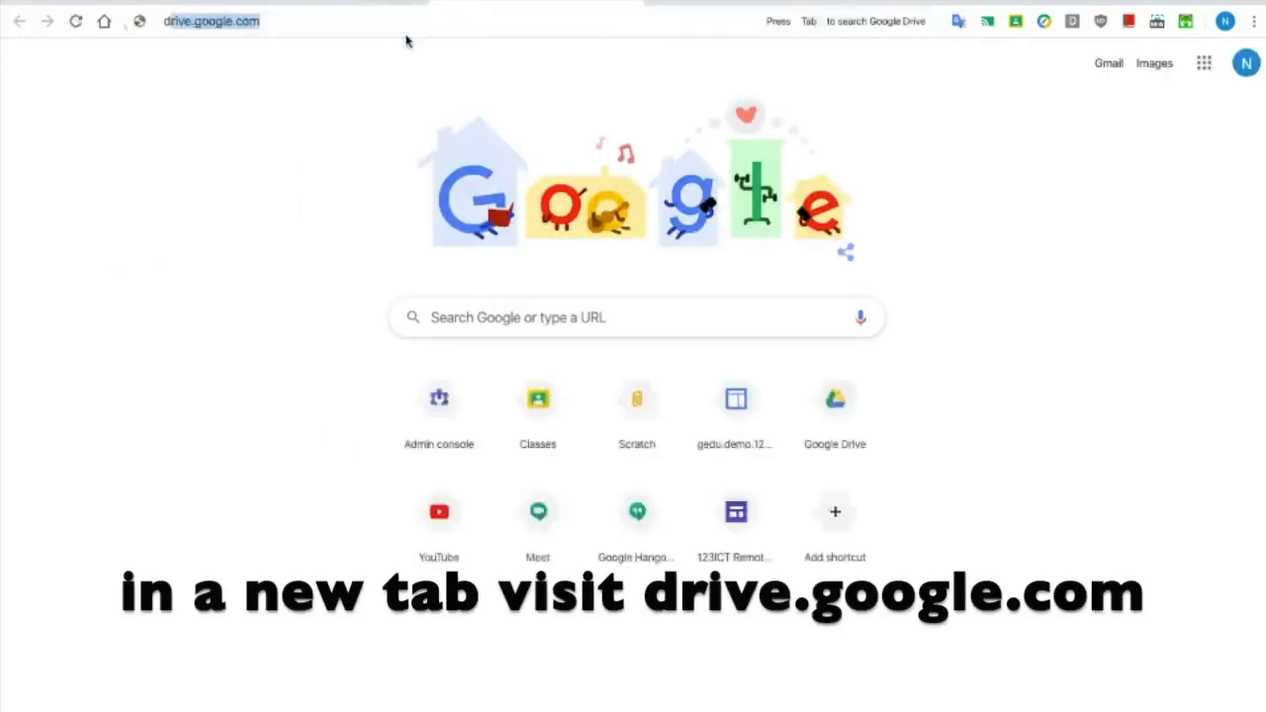
key("Return")
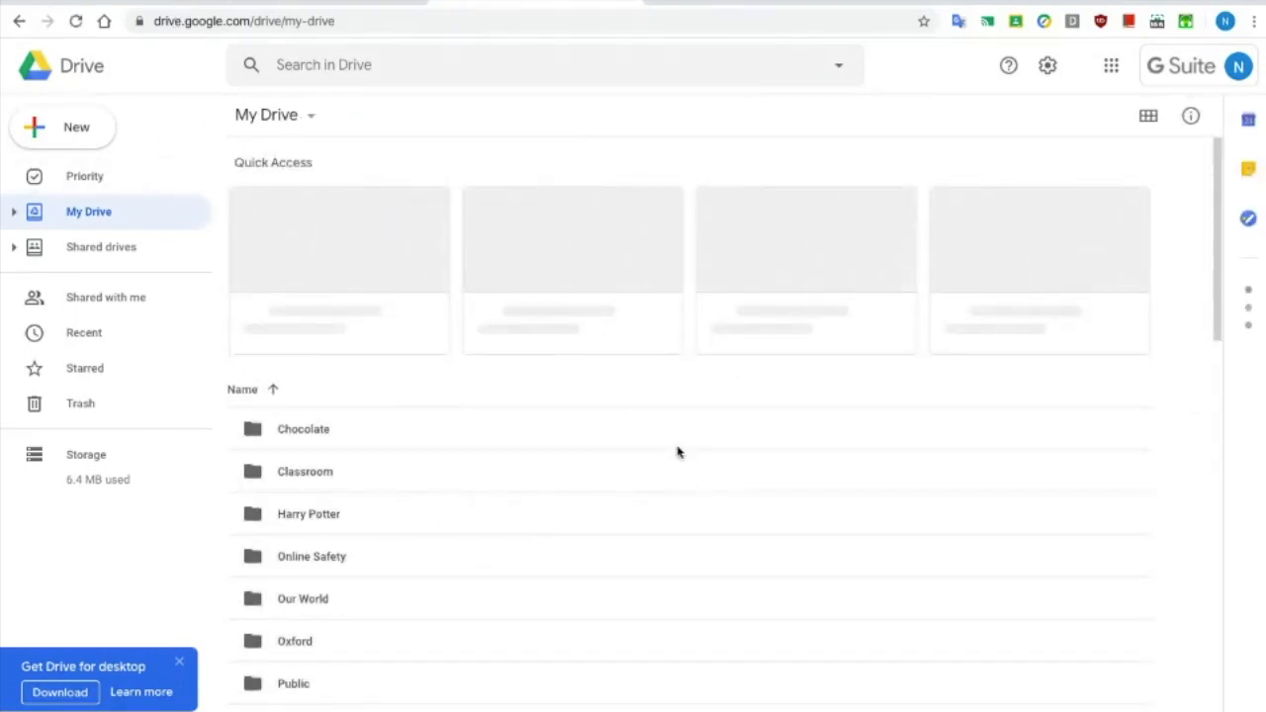
Step: Examine which kinds of files can be created in My Drive, including the additional types
scroll(677, 450, "down", 1)
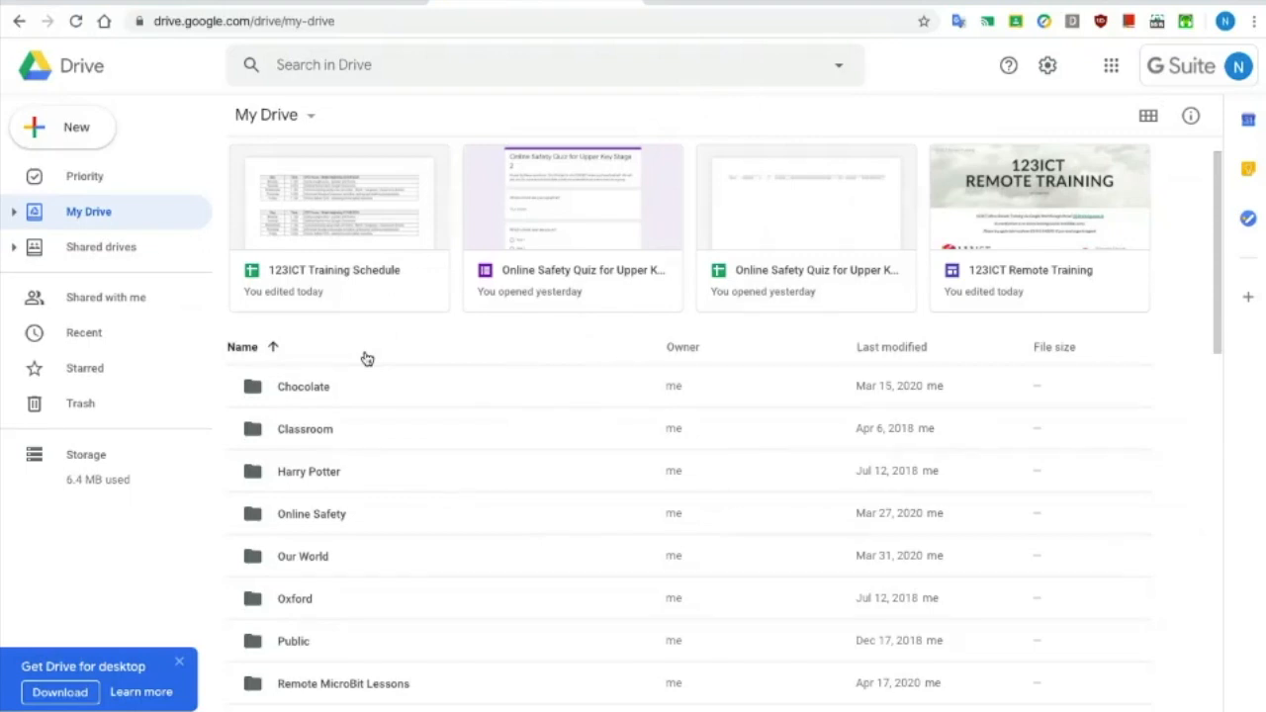
left_click(62, 128)
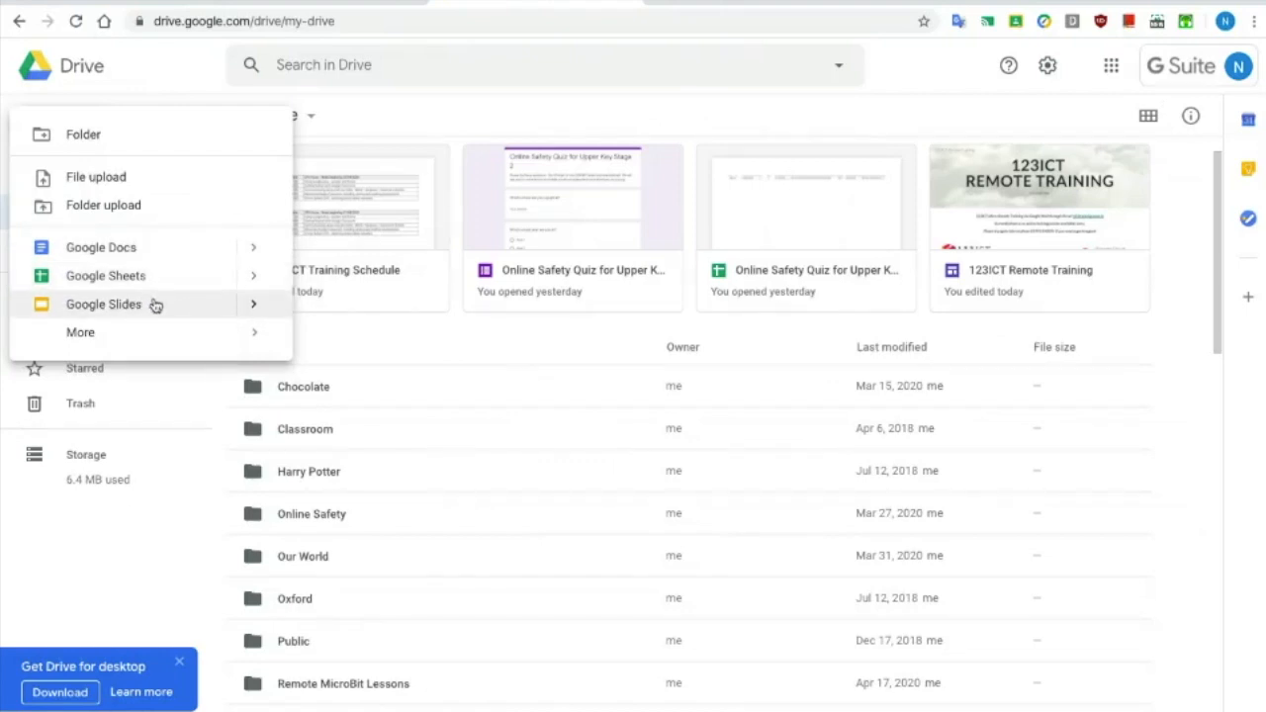
left_click(188, 328)
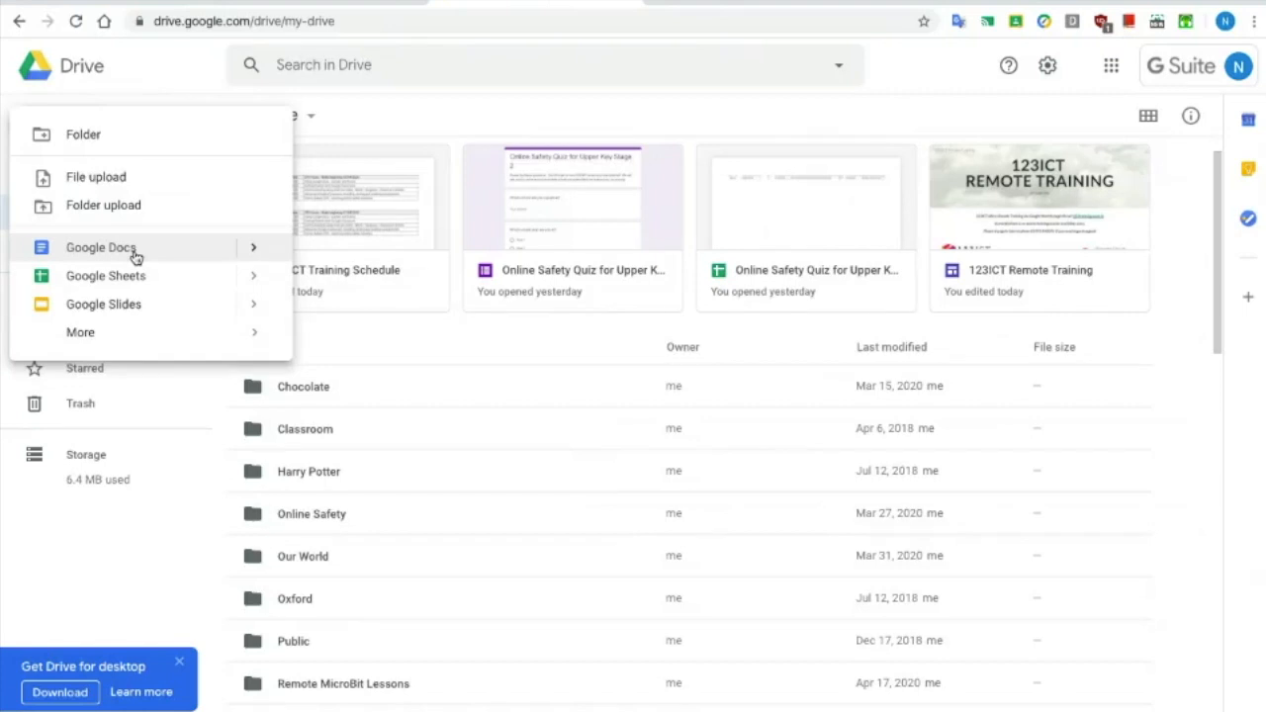
left_click(137, 526)
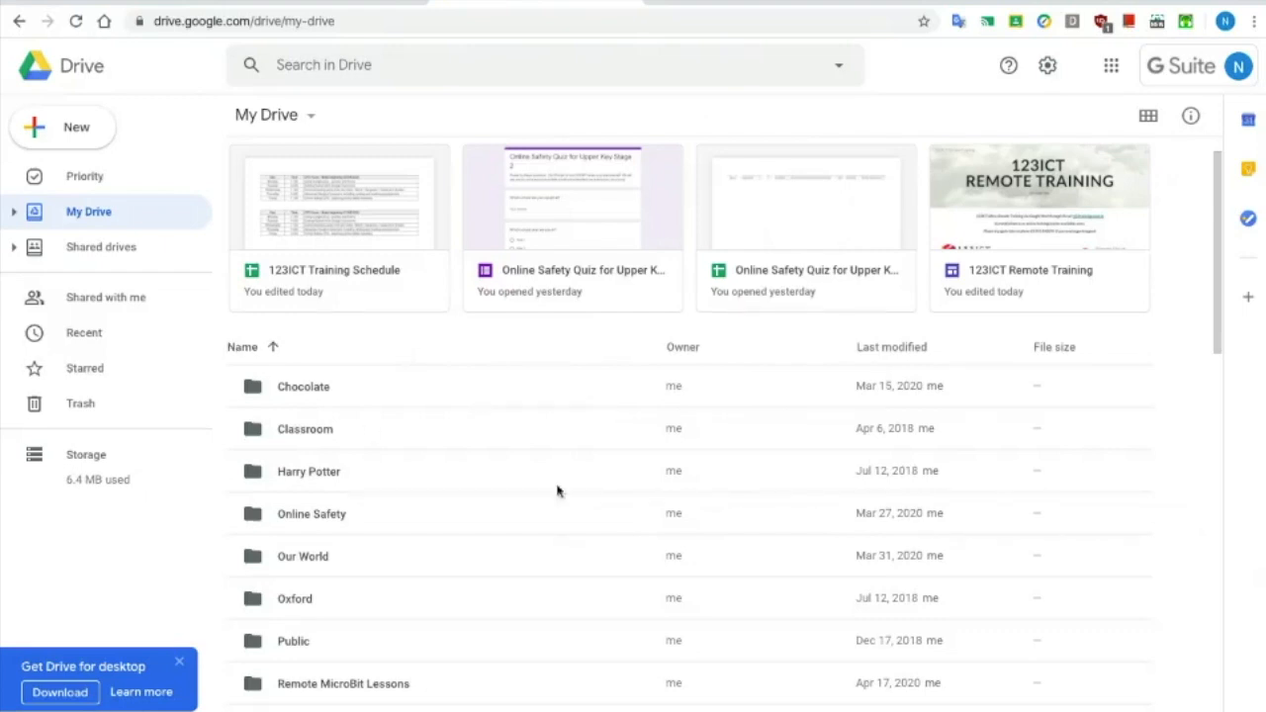
Step: Create a new Google Docs document inside the Chocolate folder of My Drive
left_click(314, 398)
double_click(313, 398)
left_click(78, 139)
left_click(88, 249)
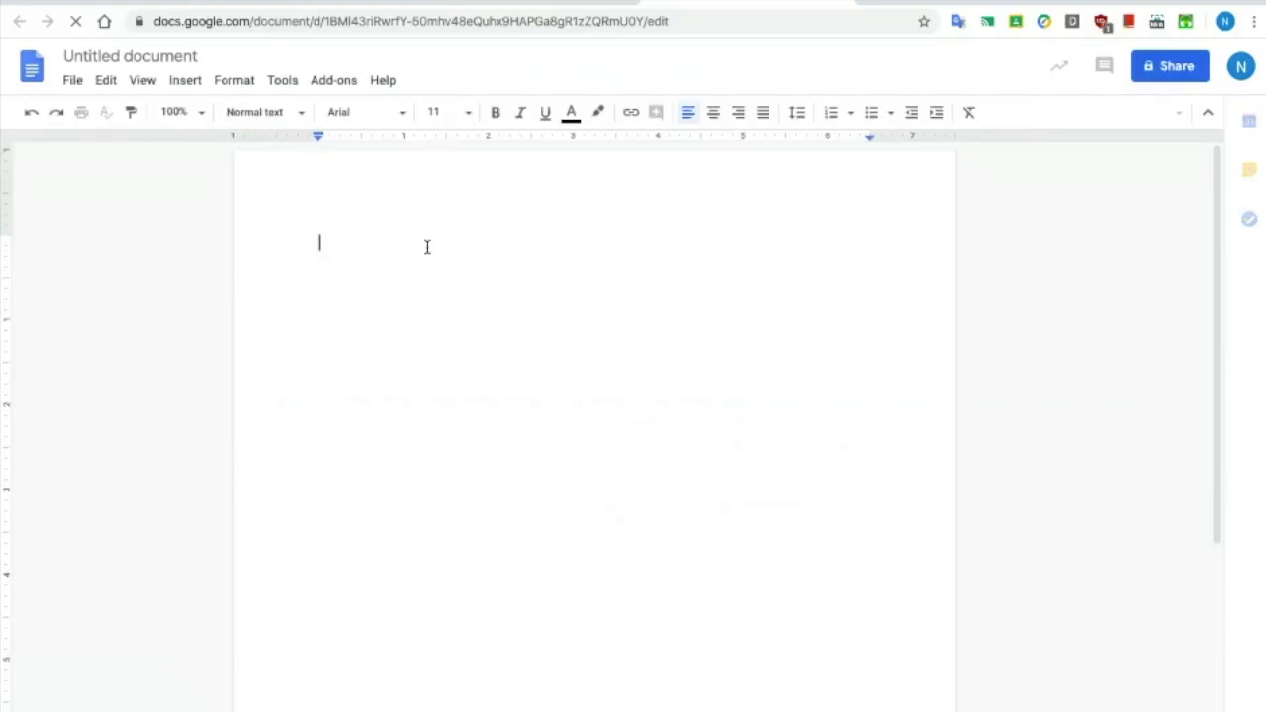
Step: Write the heading "Chocolate notes" with an empty line below it, and name the document Chocolate notes
type("Cho")
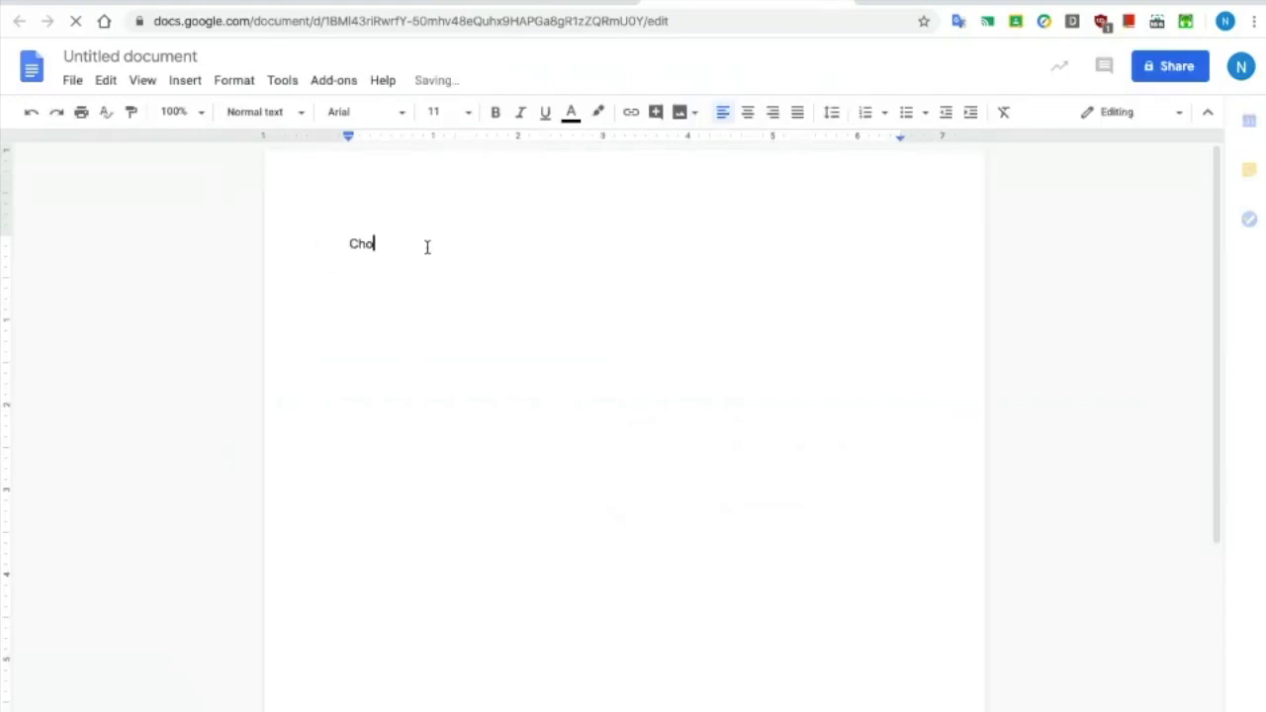
type("co")
key("BackSpace")
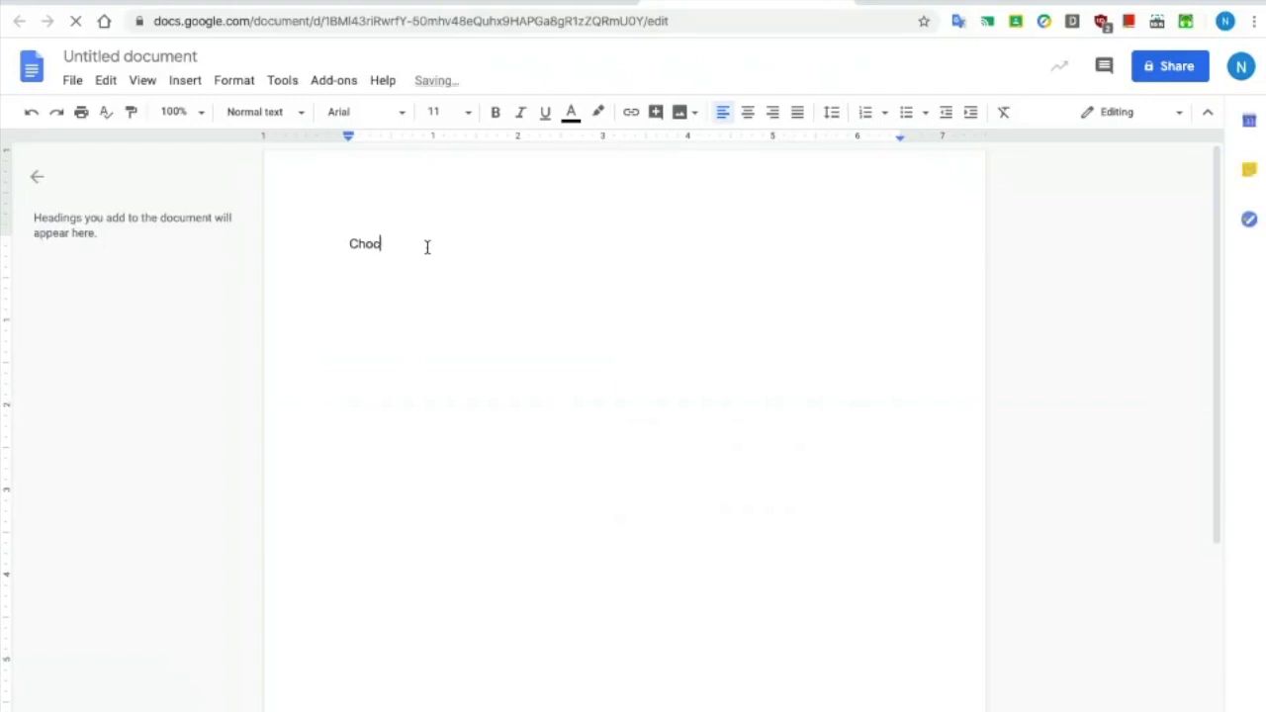
type("olate notes")
key("Return")
key("Return")
left_click(456, 244)
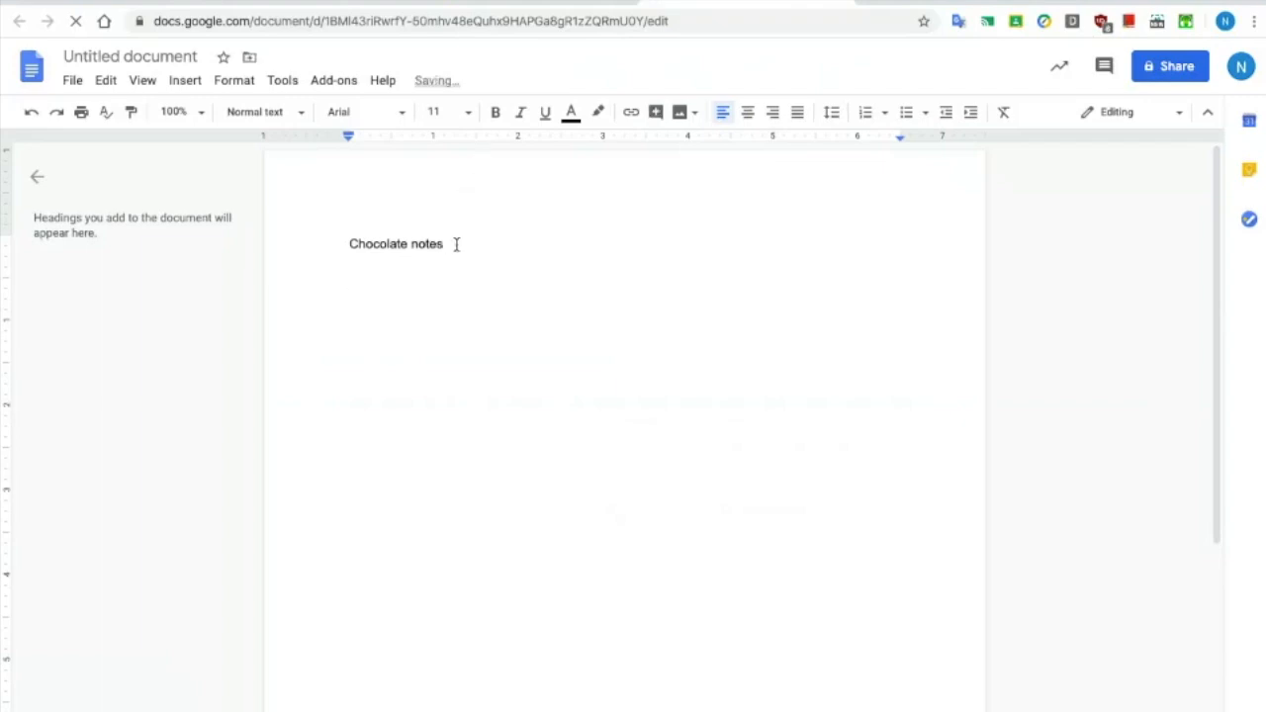
left_click(410, 312)
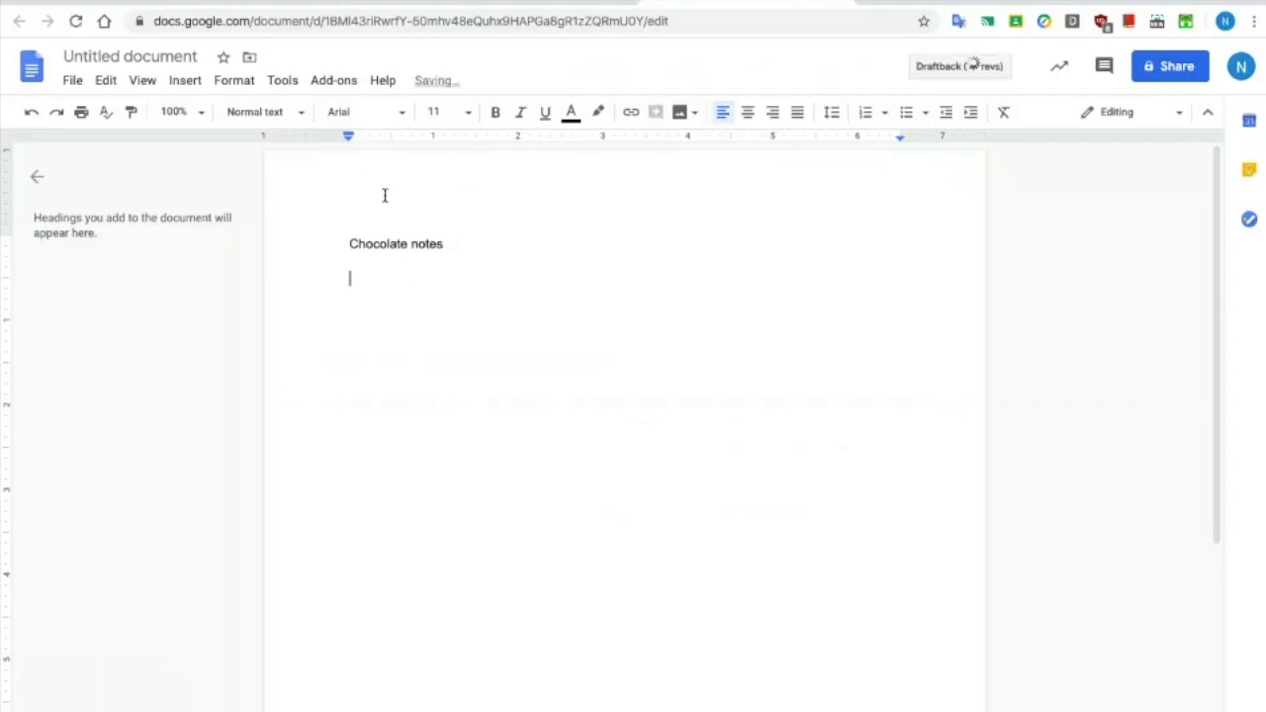
left_click(150, 58)
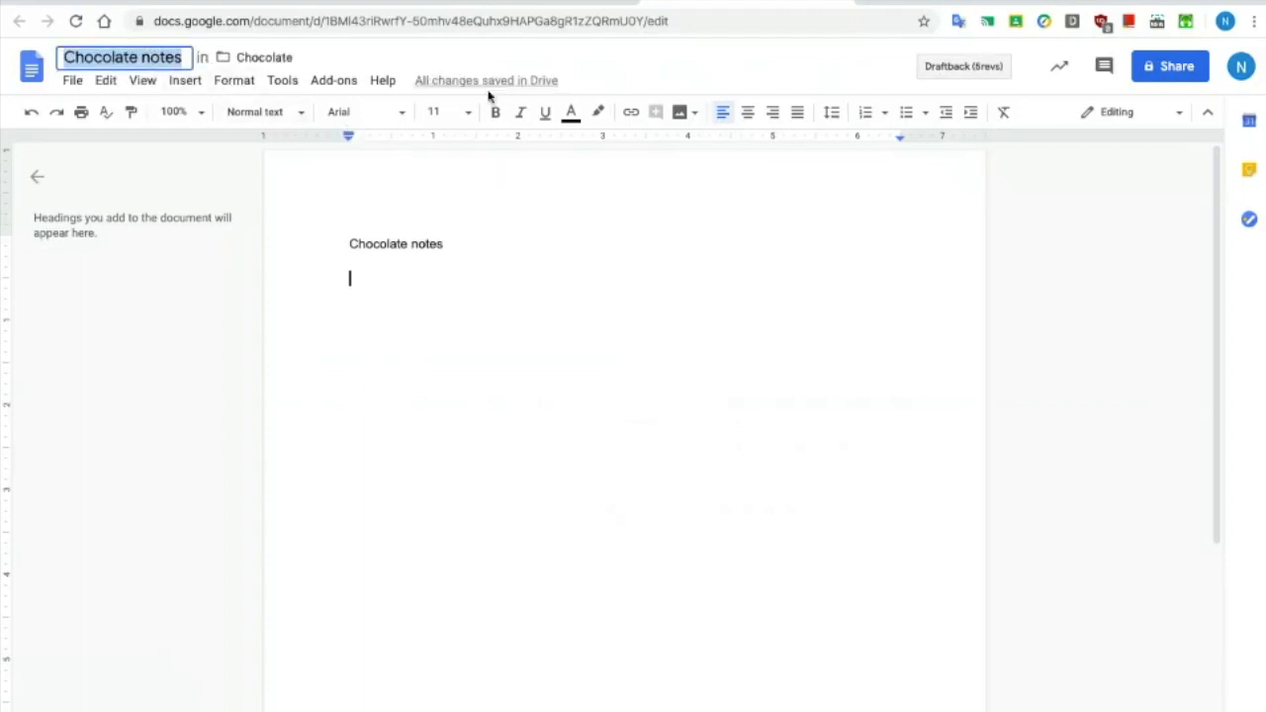
key("Return")
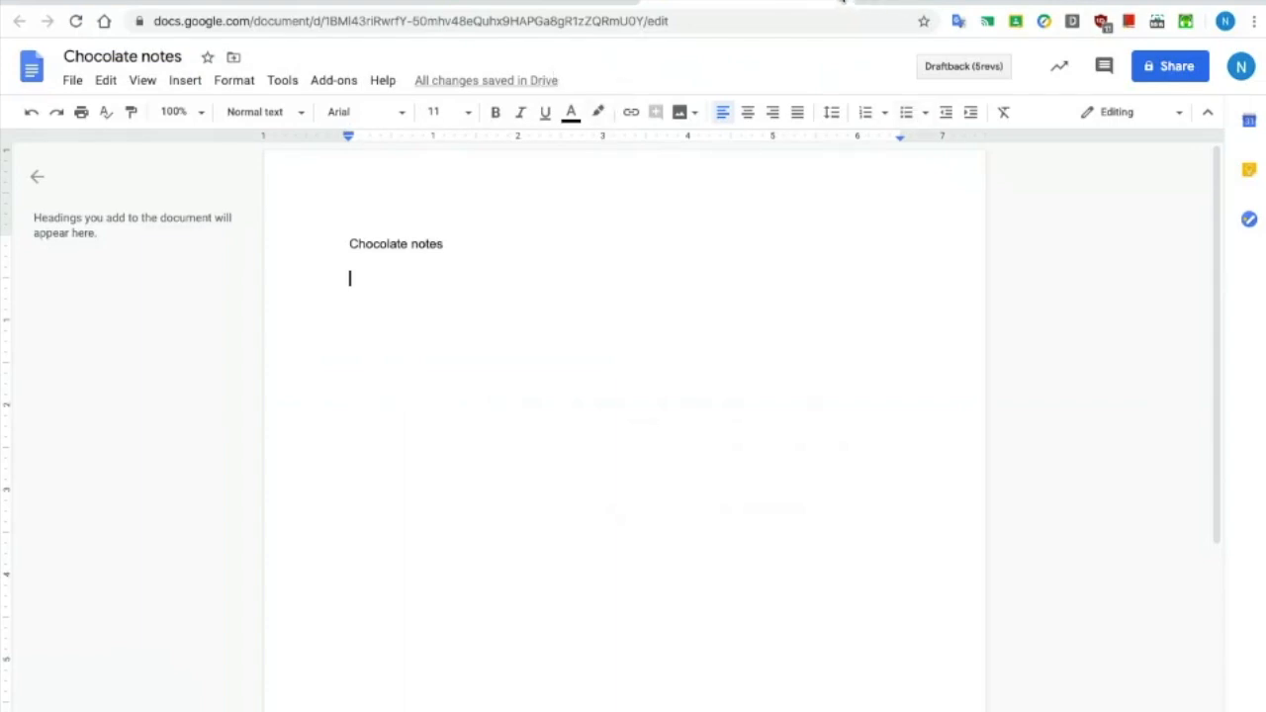
Step: Return to Google Classroom and start an assignment titled "Chocolate notes" with the instructions "Watch the video and make notes here!"
left_click(841, 3)
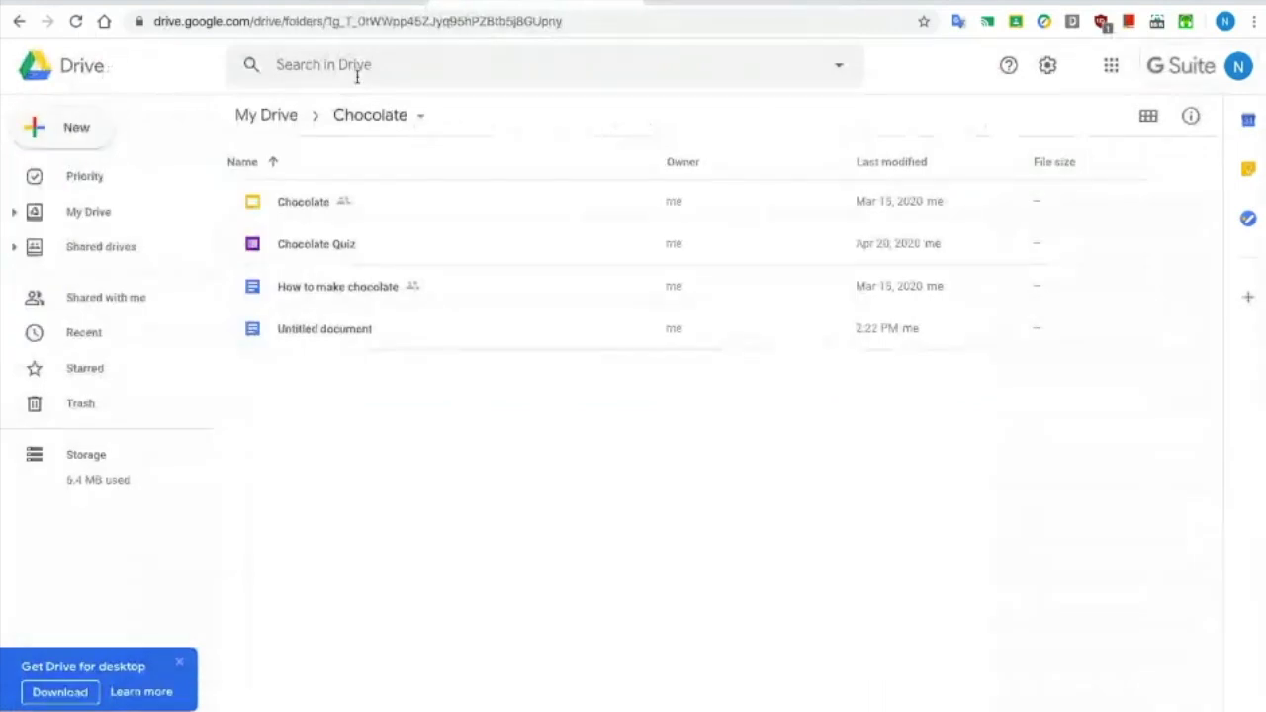
left_click(193, 3)
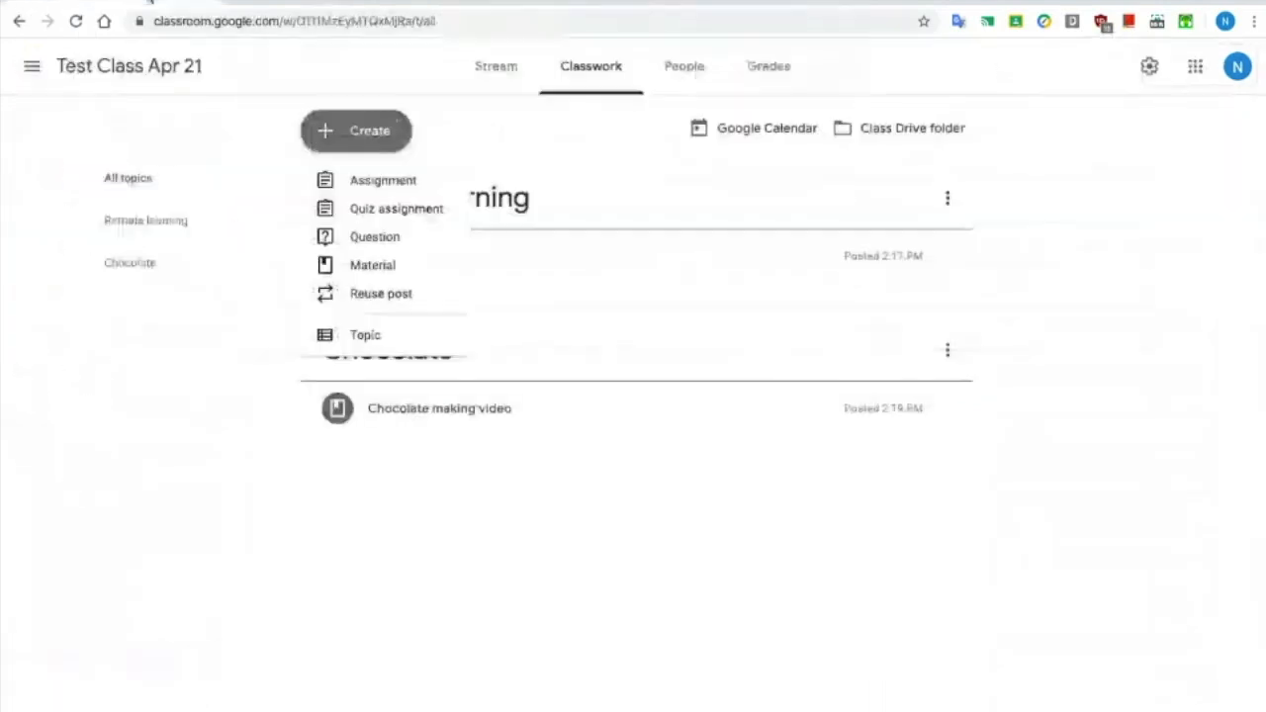
left_click(408, 182)
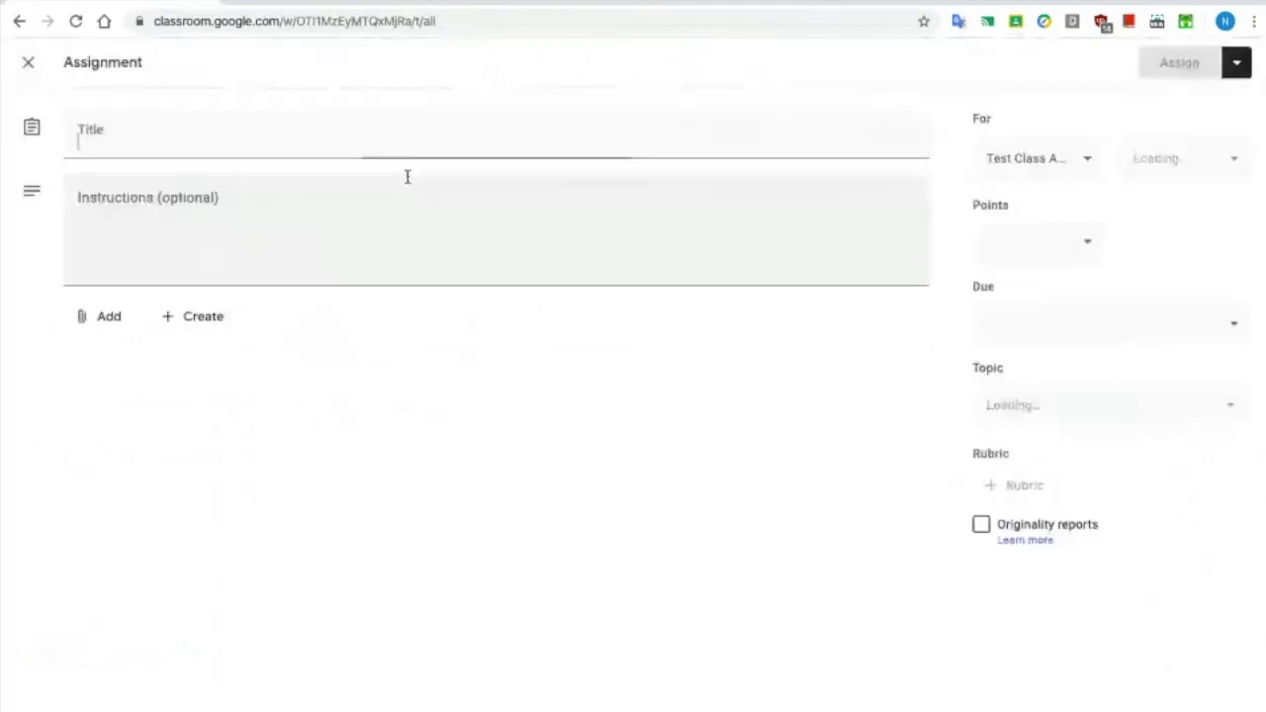
type("Chocolate notes")
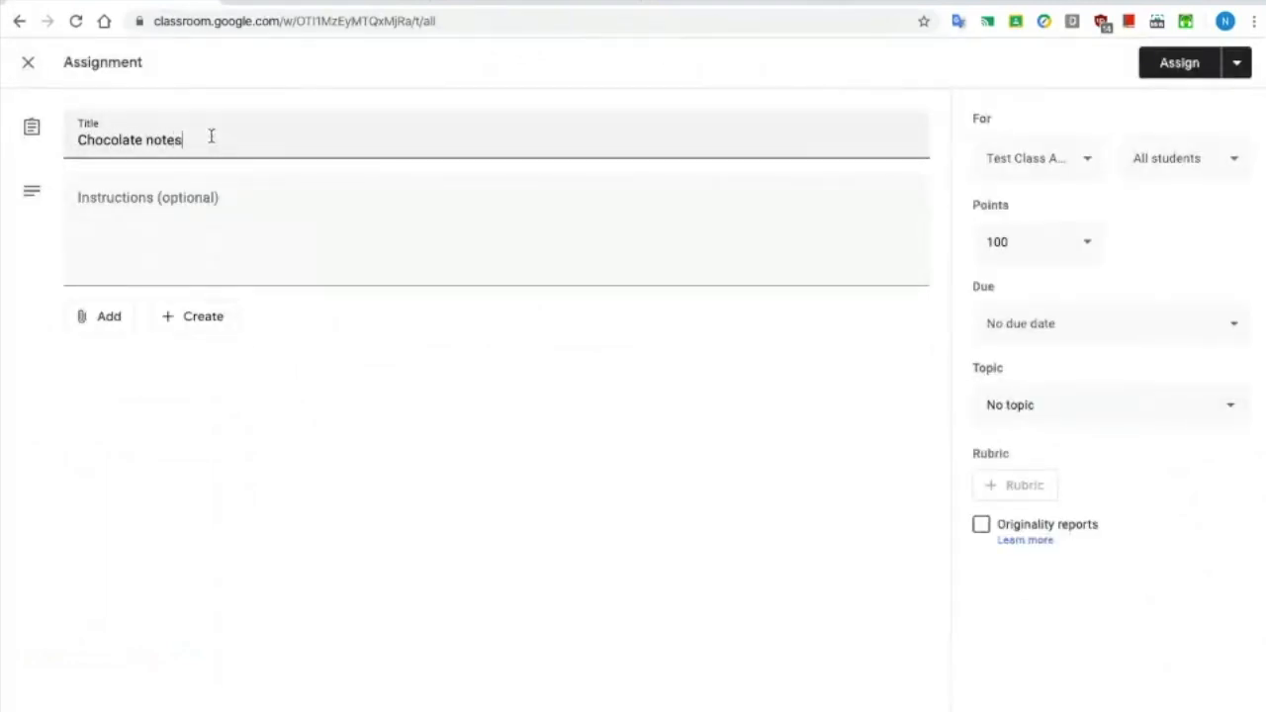
left_click(223, 244)
type("Watch ")
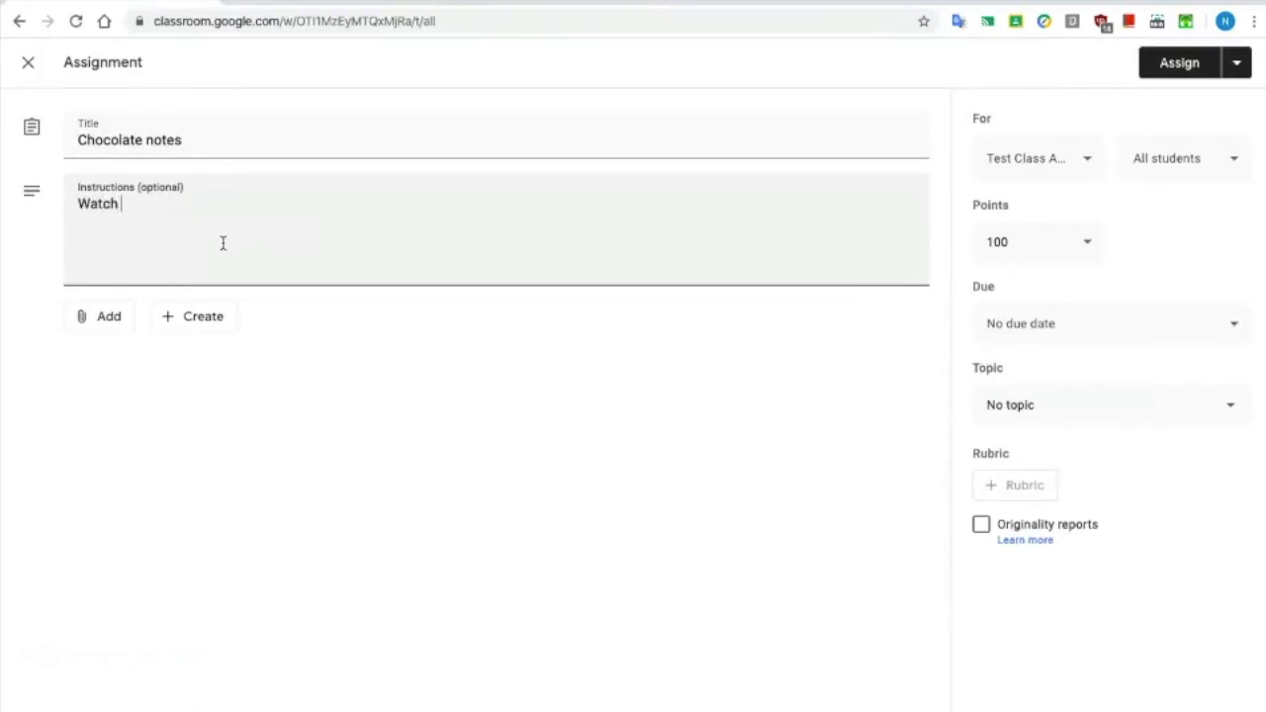
type("the video and ma")
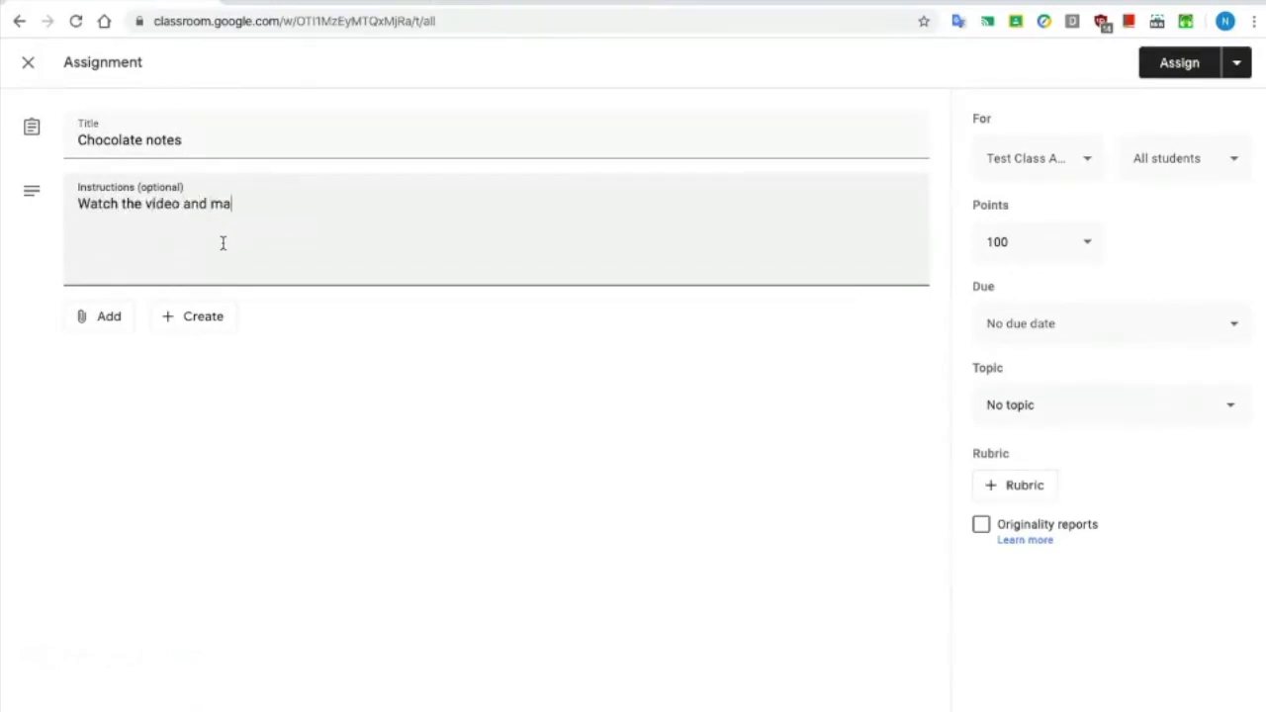
type("ke notes here!")
Step: Attach the Chocolate notes document from Google Drive and set it to make a copy for each student
left_click(122, 315)
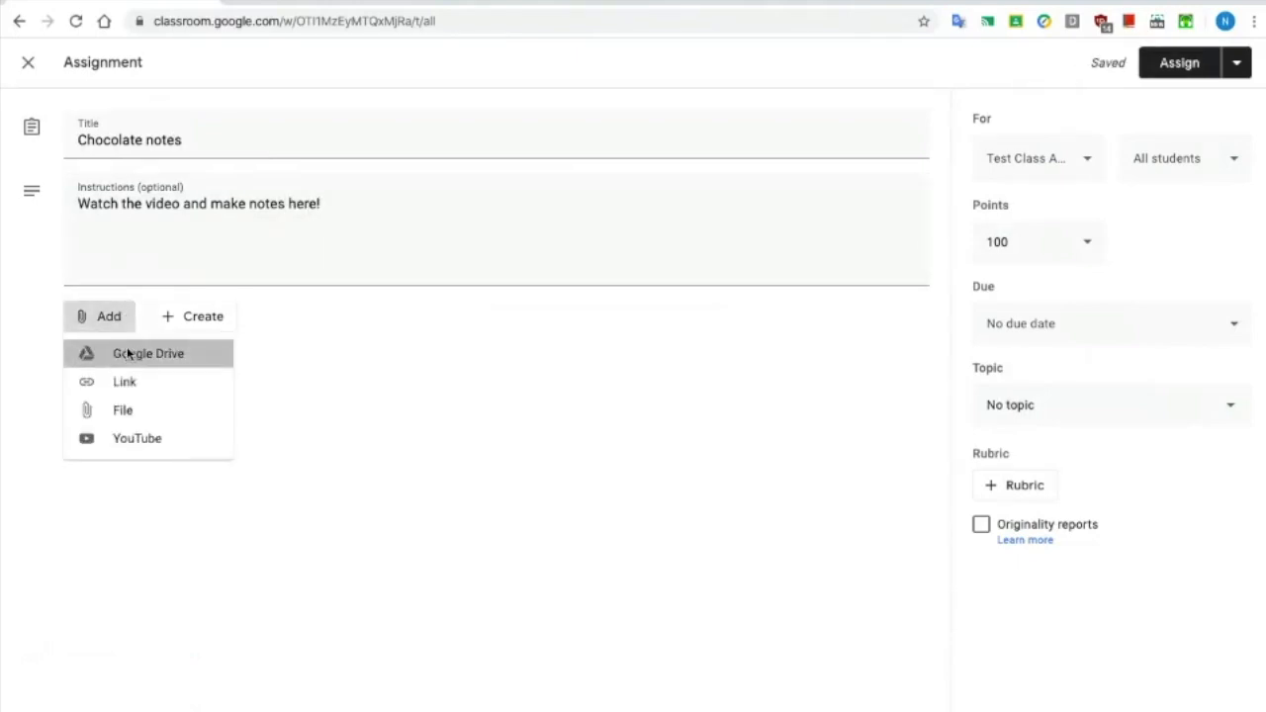
left_click(129, 354)
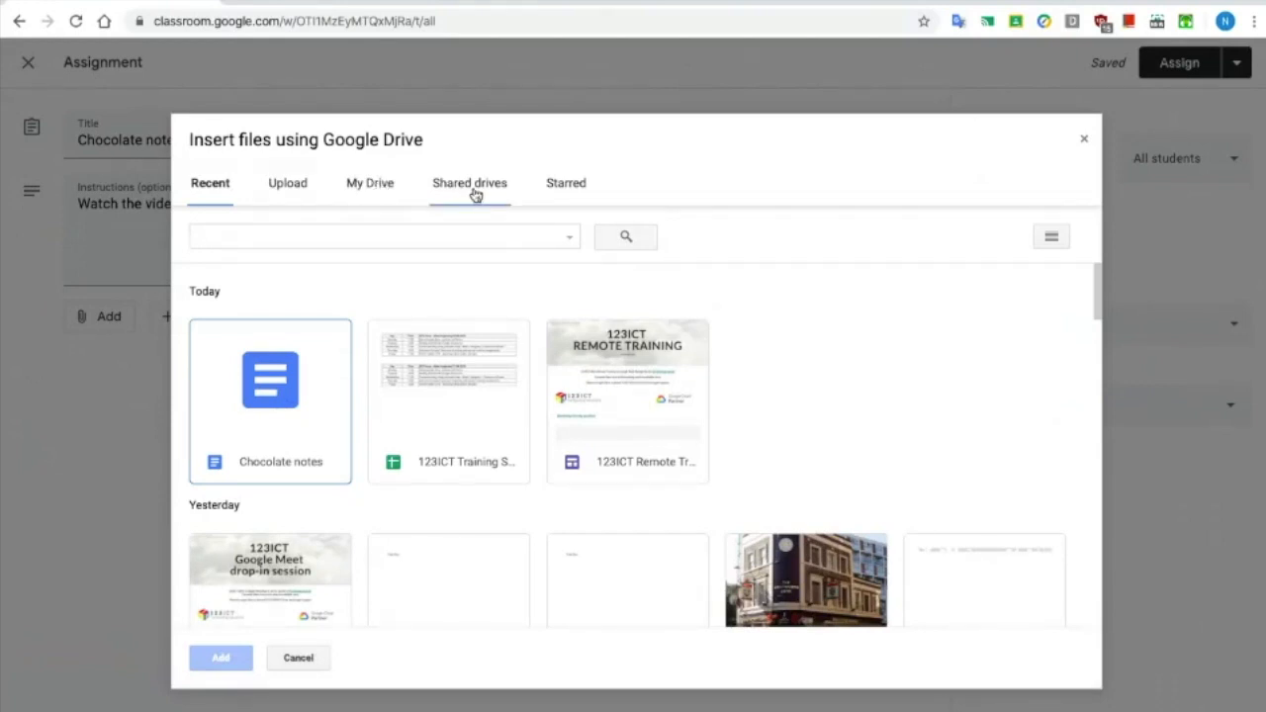
left_click(276, 465)
left_click(226, 663)
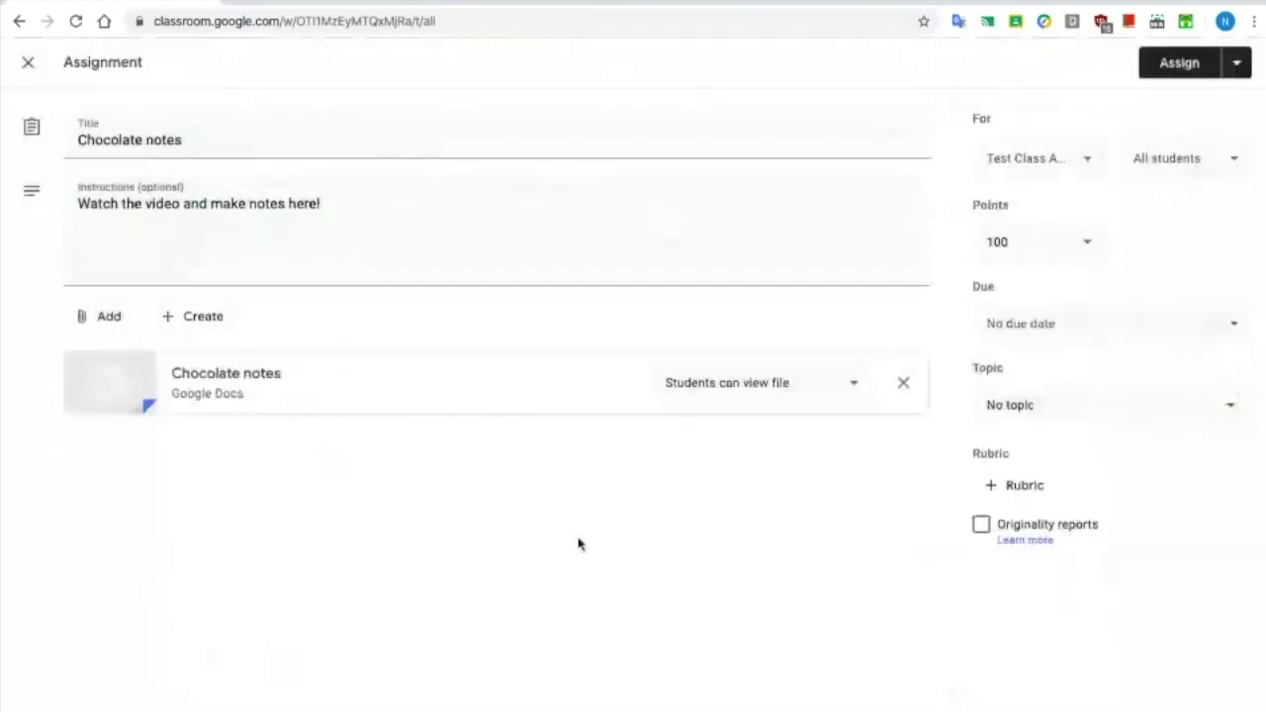
left_click(854, 388)
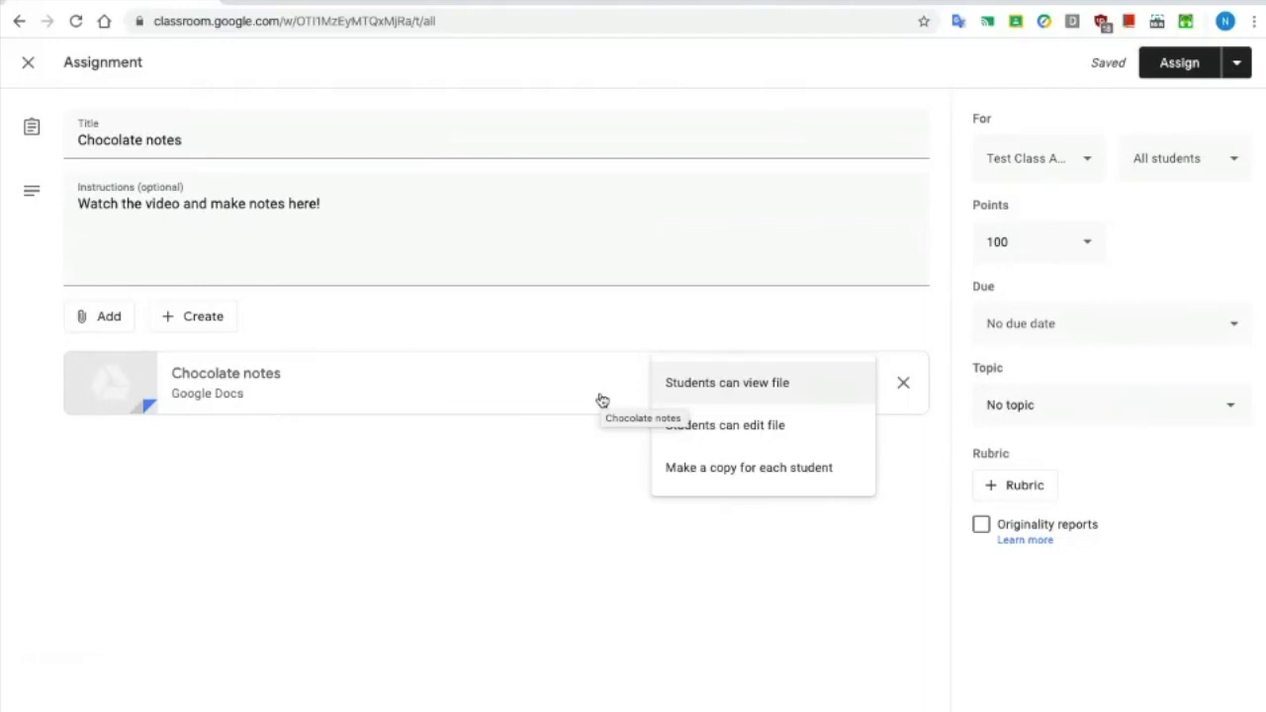
left_click(773, 427)
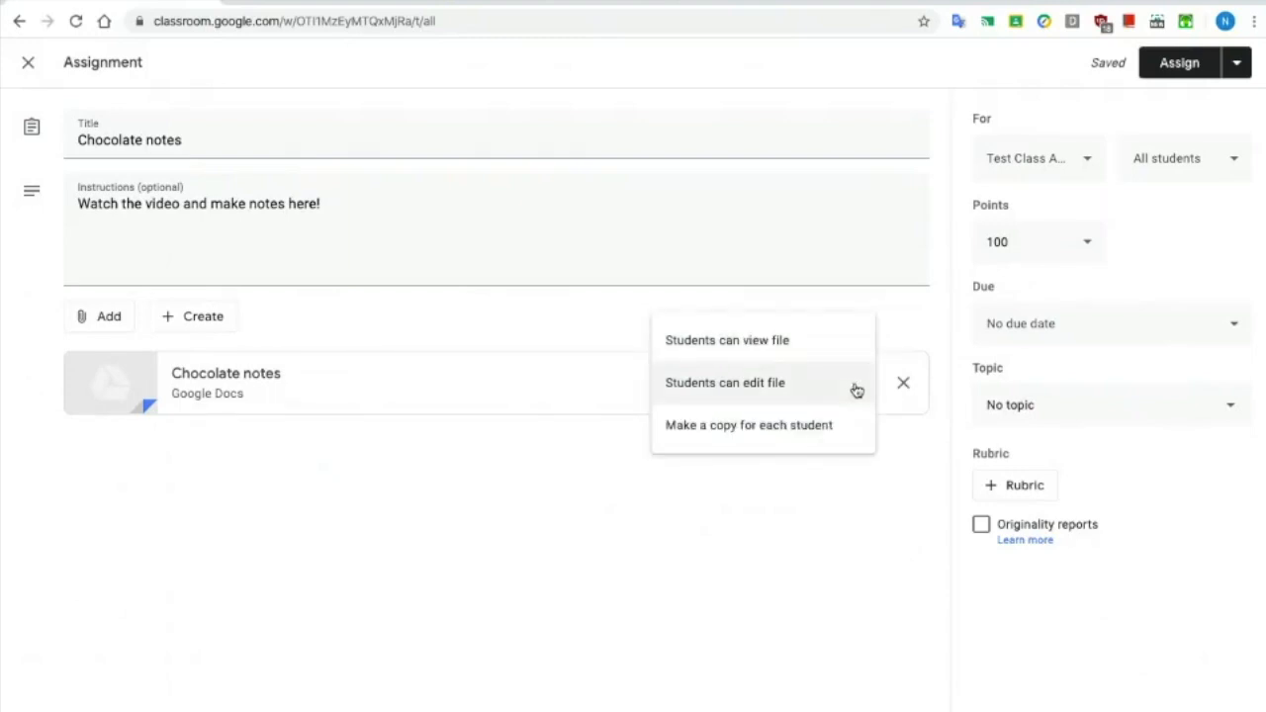
left_click(846, 427)
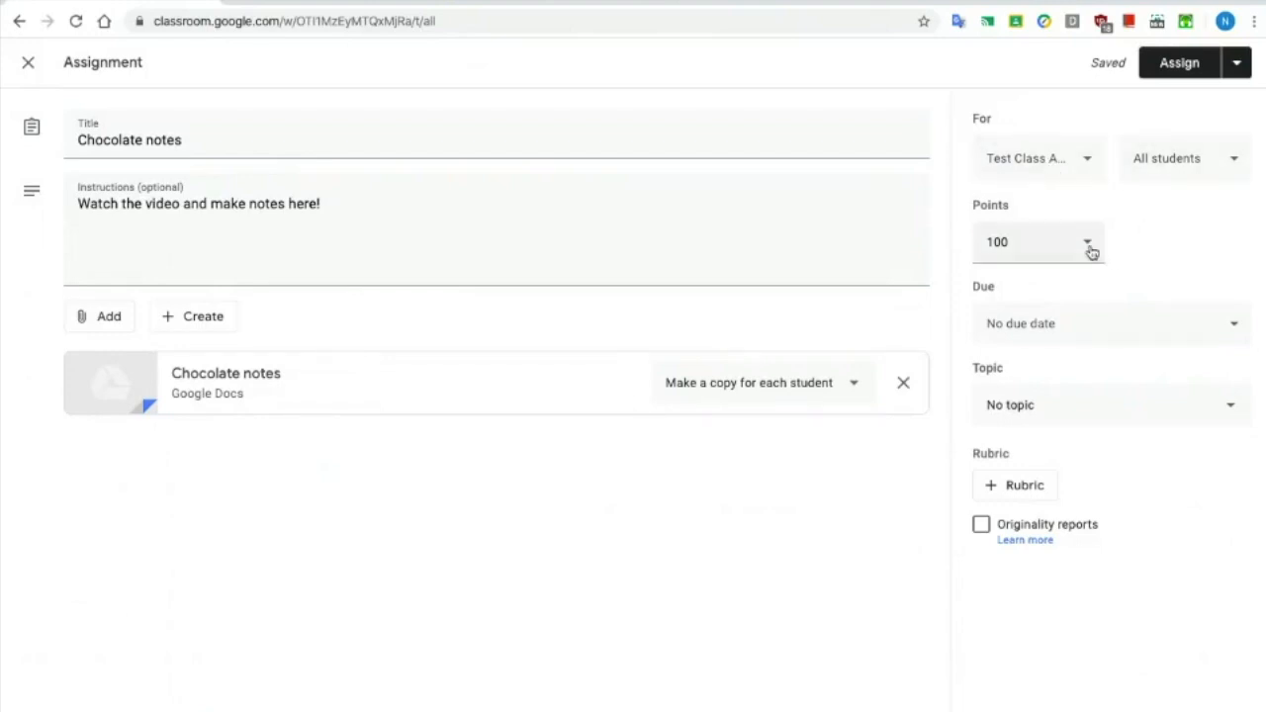
Step: Set the assignment's due date to Apr 24, 2020
left_click(1088, 334)
left_click(1149, 401)
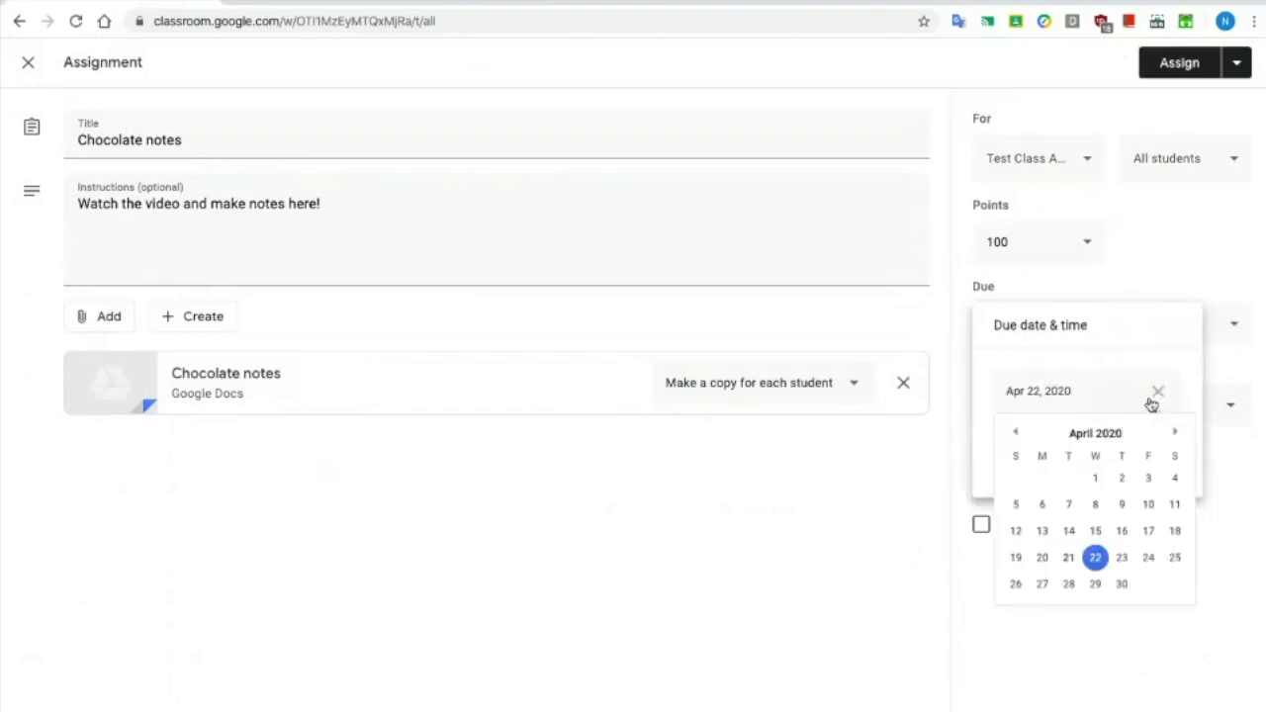
left_click(1148, 559)
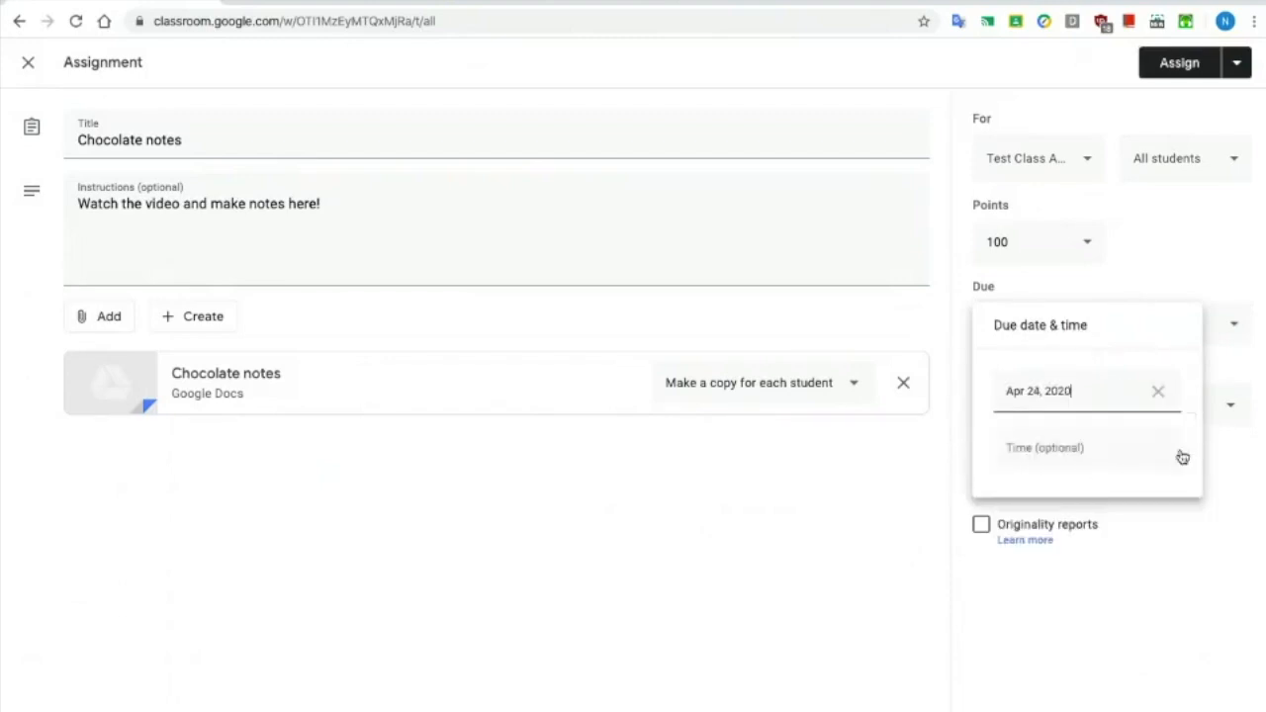
left_click(1144, 544)
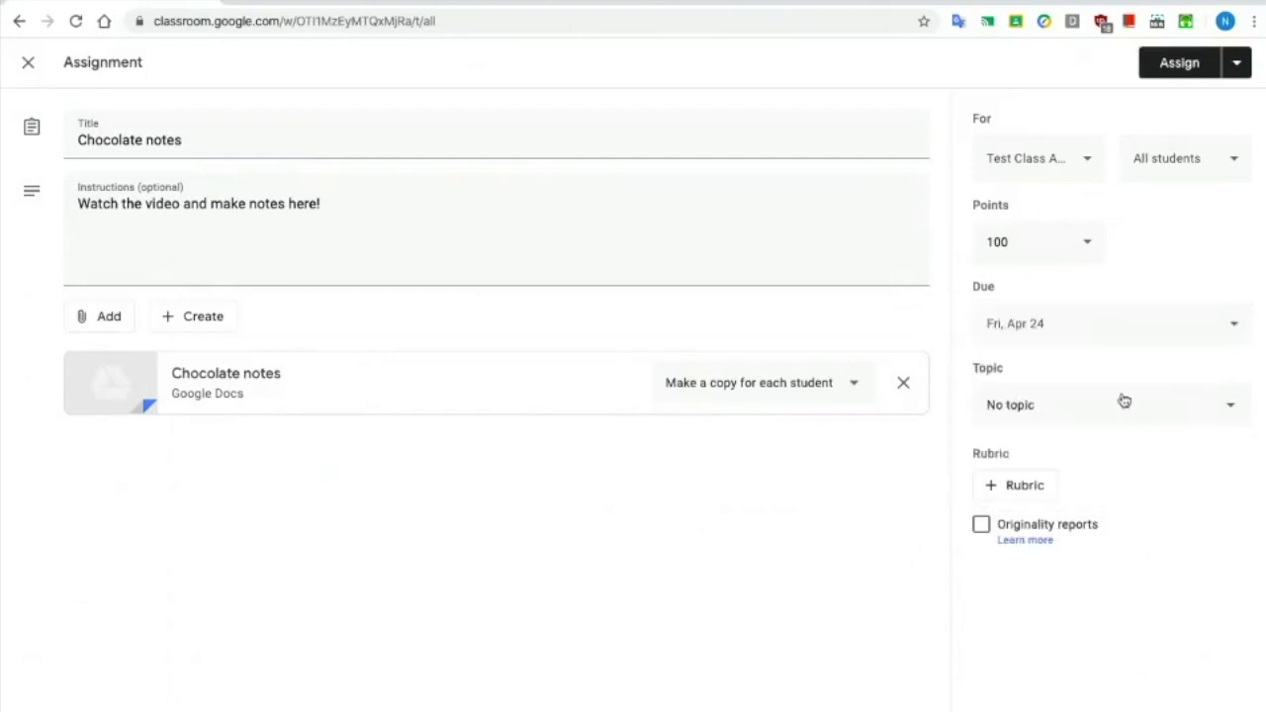
Step: Put the assignment under the Chocolate topic and assign it to the class
left_click(1065, 416)
left_click(1037, 508)
left_click(1235, 65)
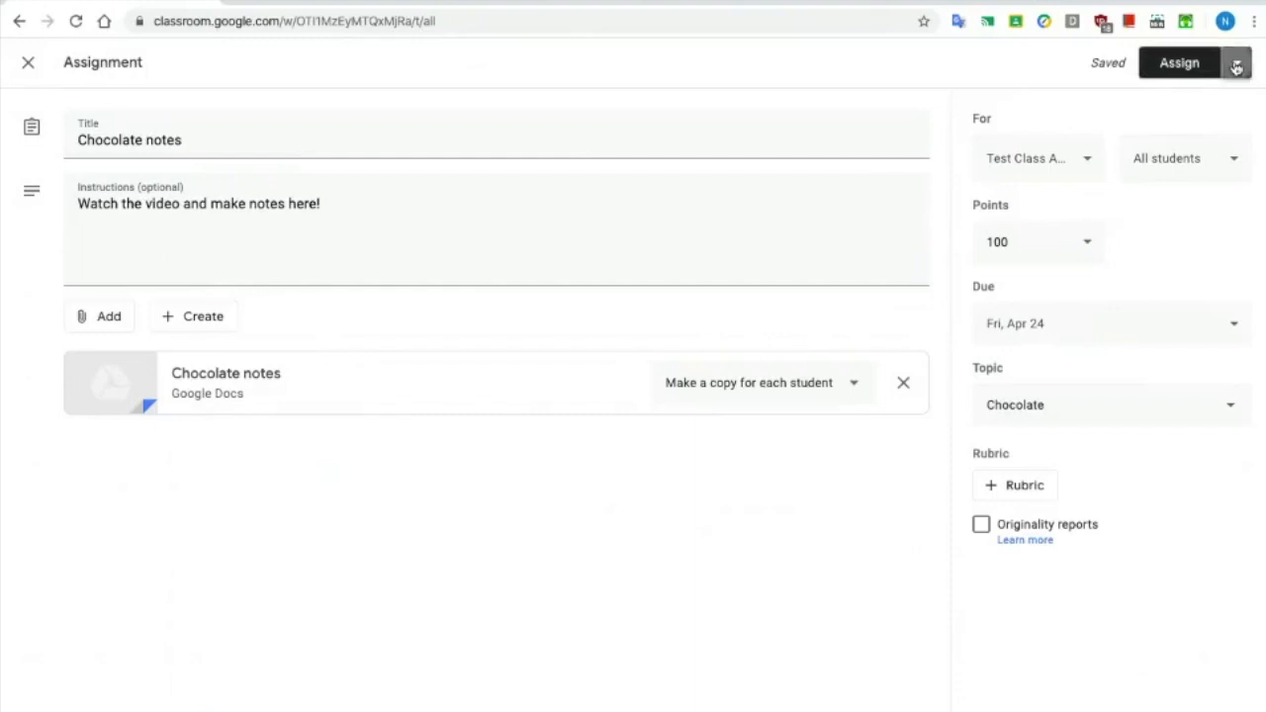
left_click(1170, 68)
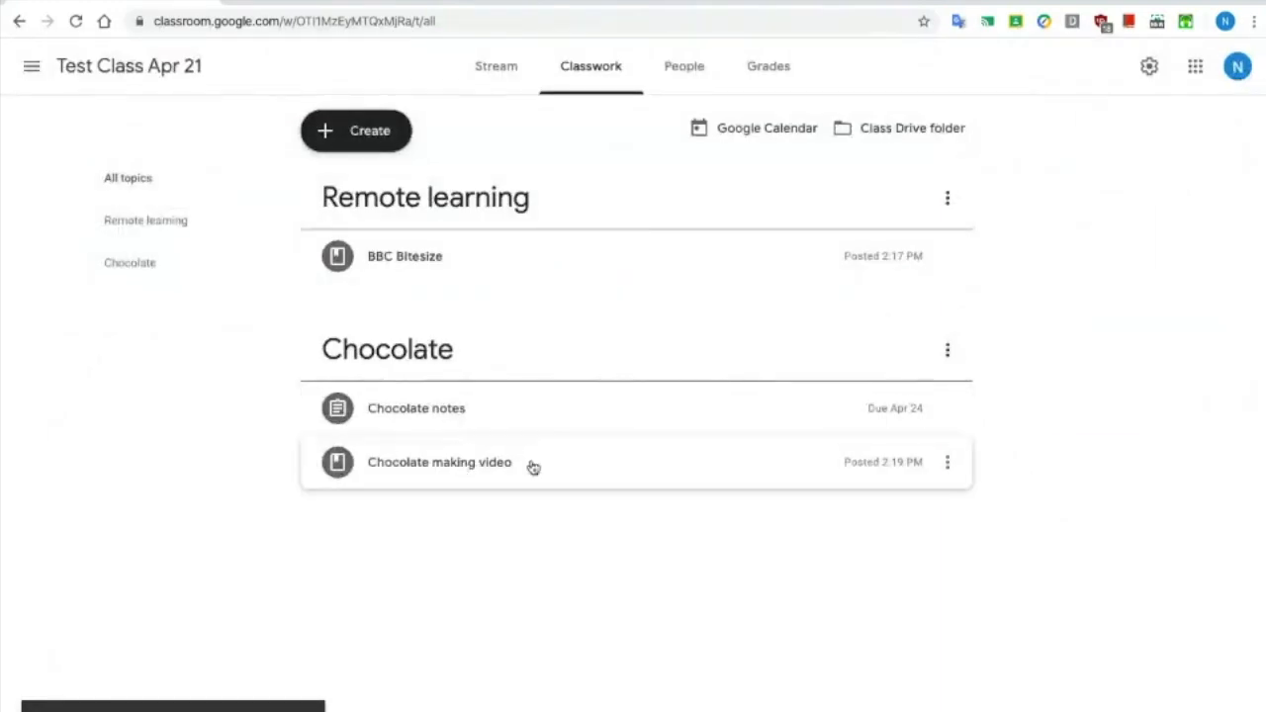
Step: Move Chocolate making video above Chocolate notes in the topic, and expand the Chocolate notes assignment on the pupil's Classwork page
left_click_drag(558, 472, 523, 426)
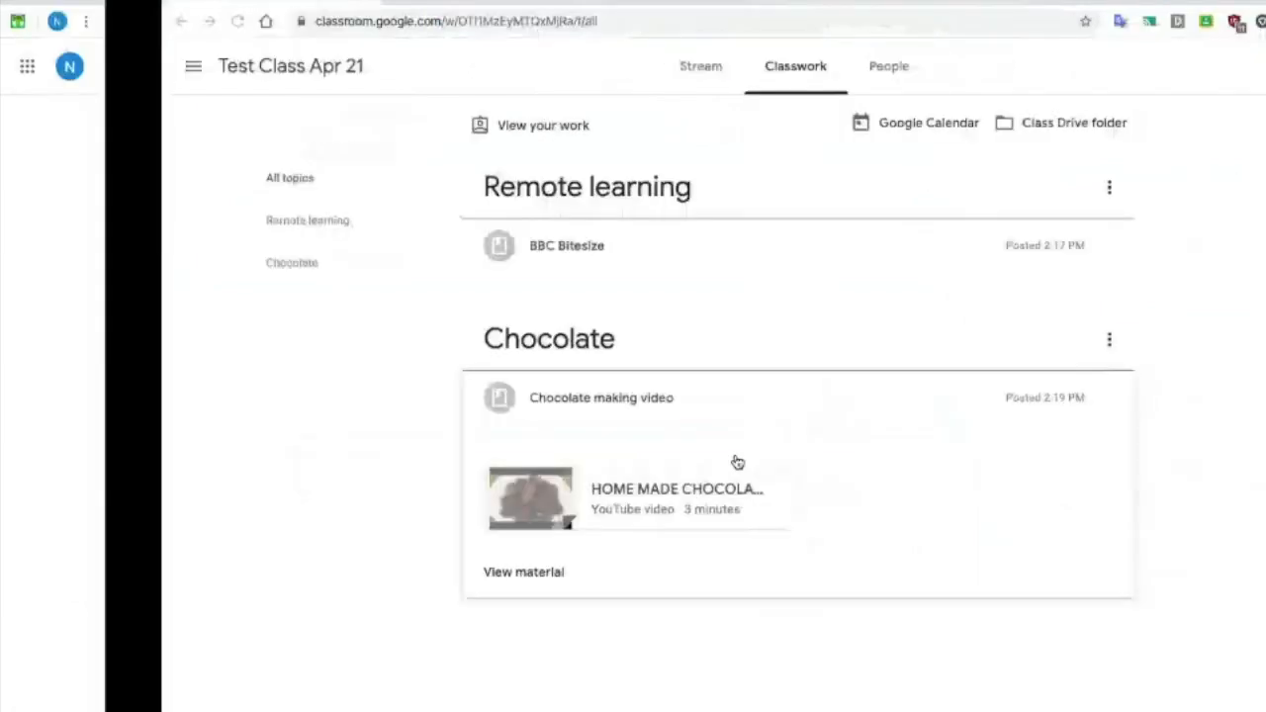
left_click(896, 391)
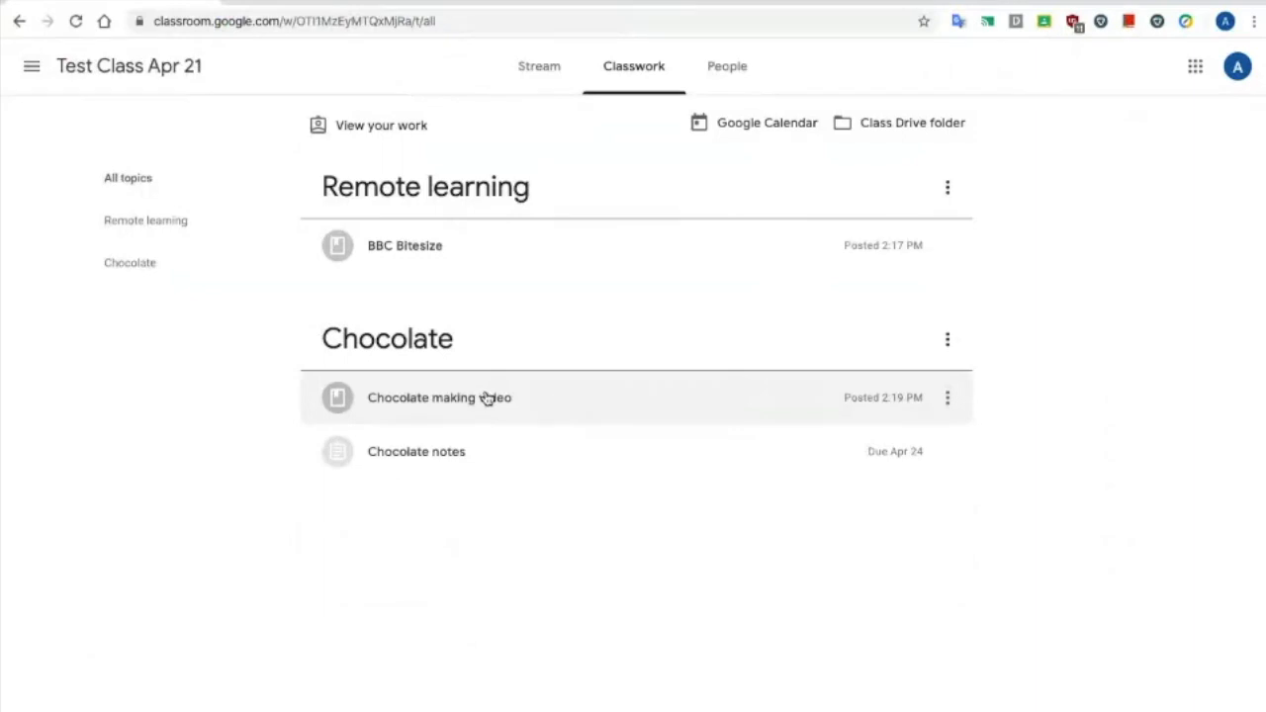
left_click(472, 460)
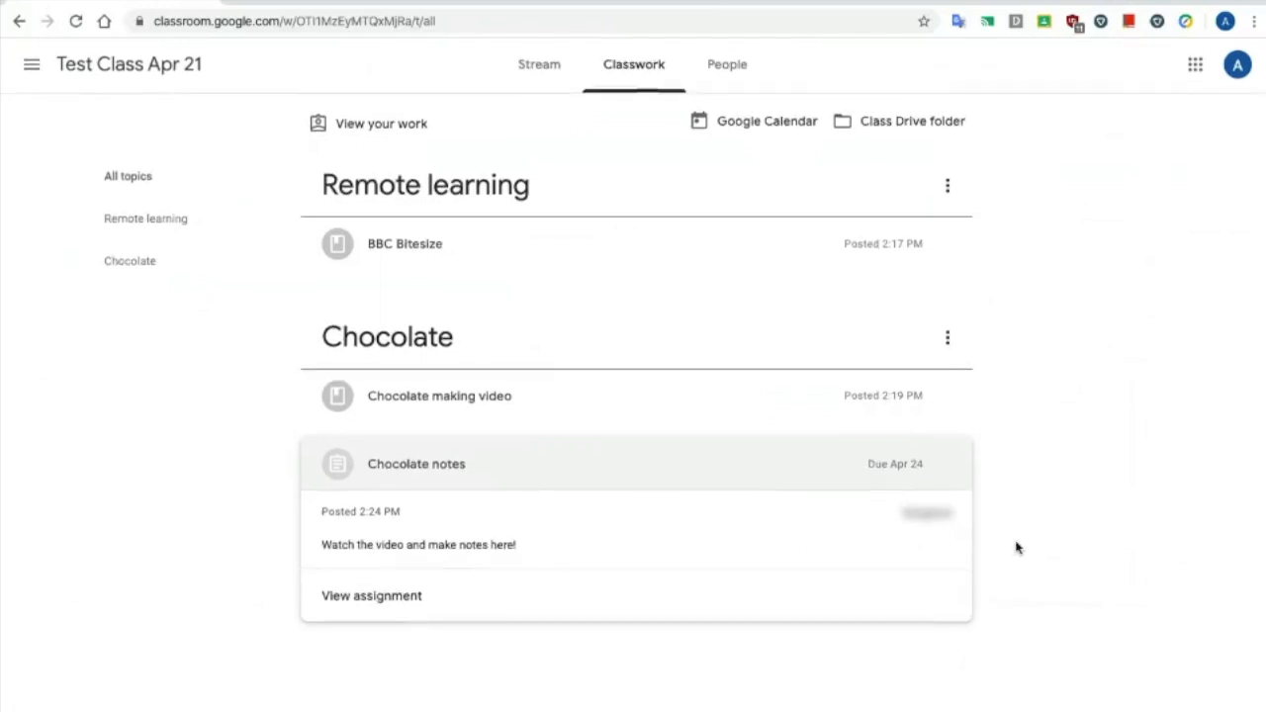
Step: Open the pupil's copy of Chocolate notes from the assignment and write "I like chooclate" below the heading, ending with a new line
left_click(394, 609)
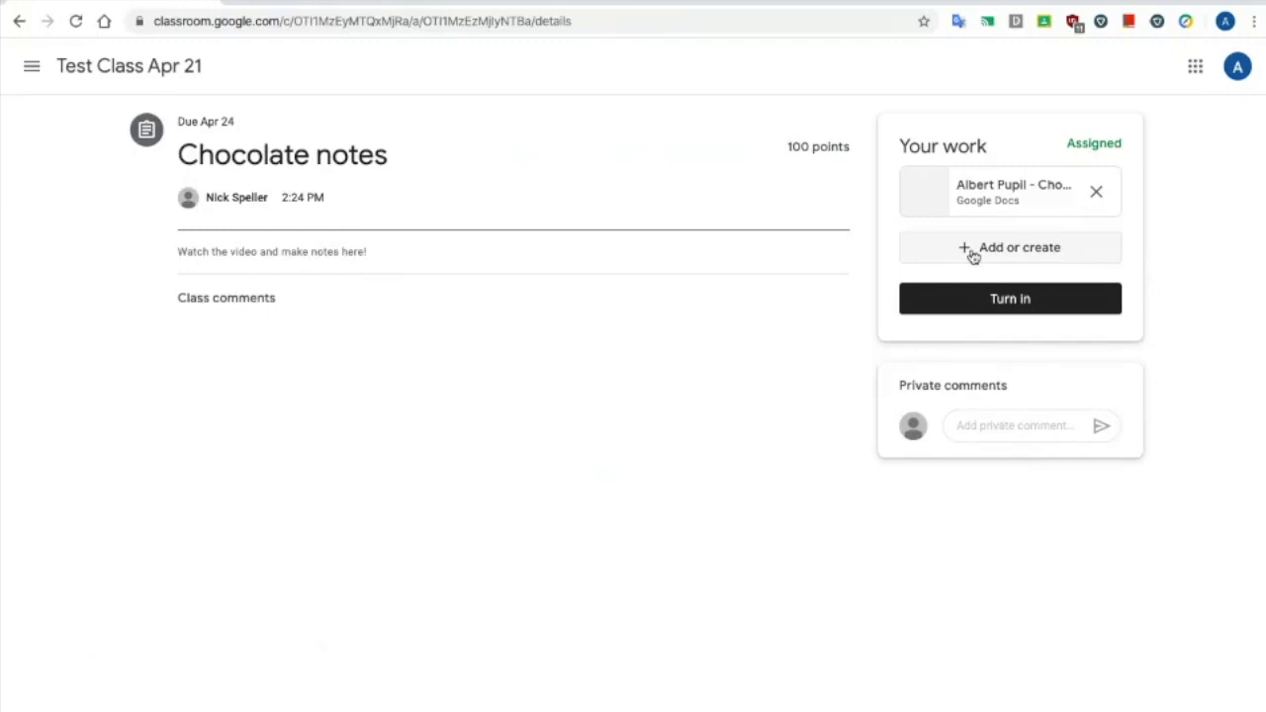
left_click(974, 191)
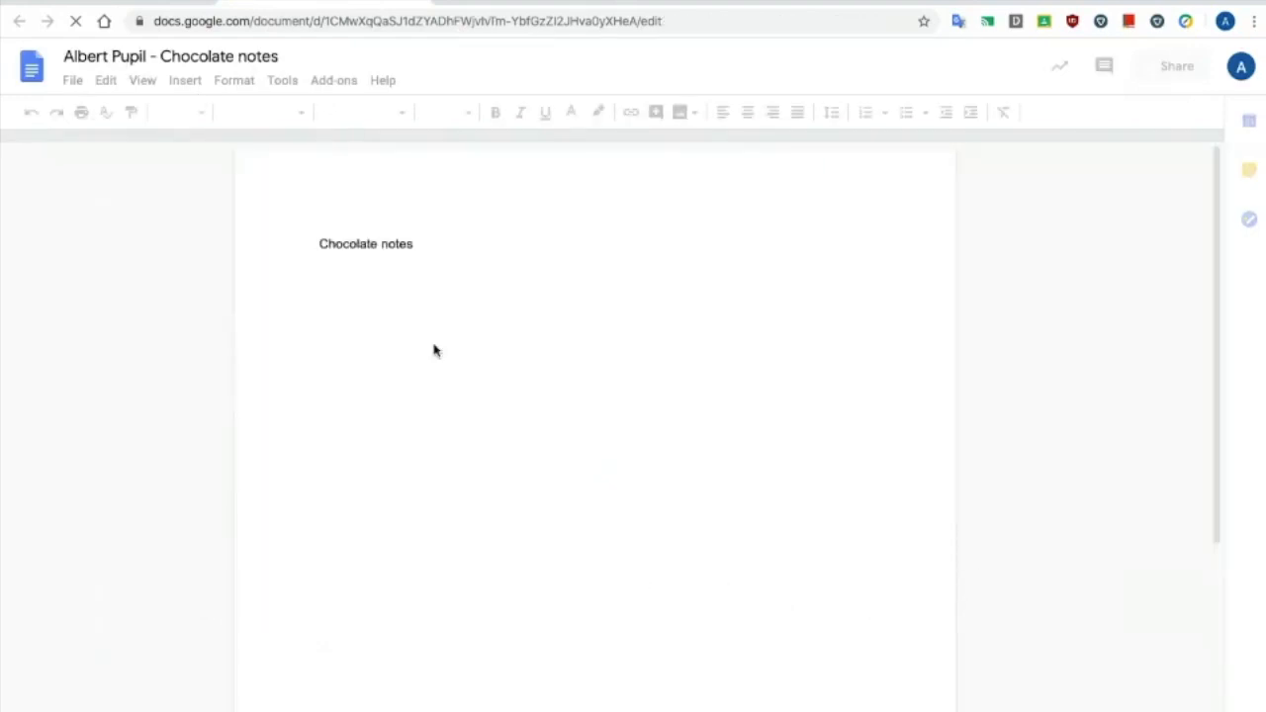
left_click(445, 273)
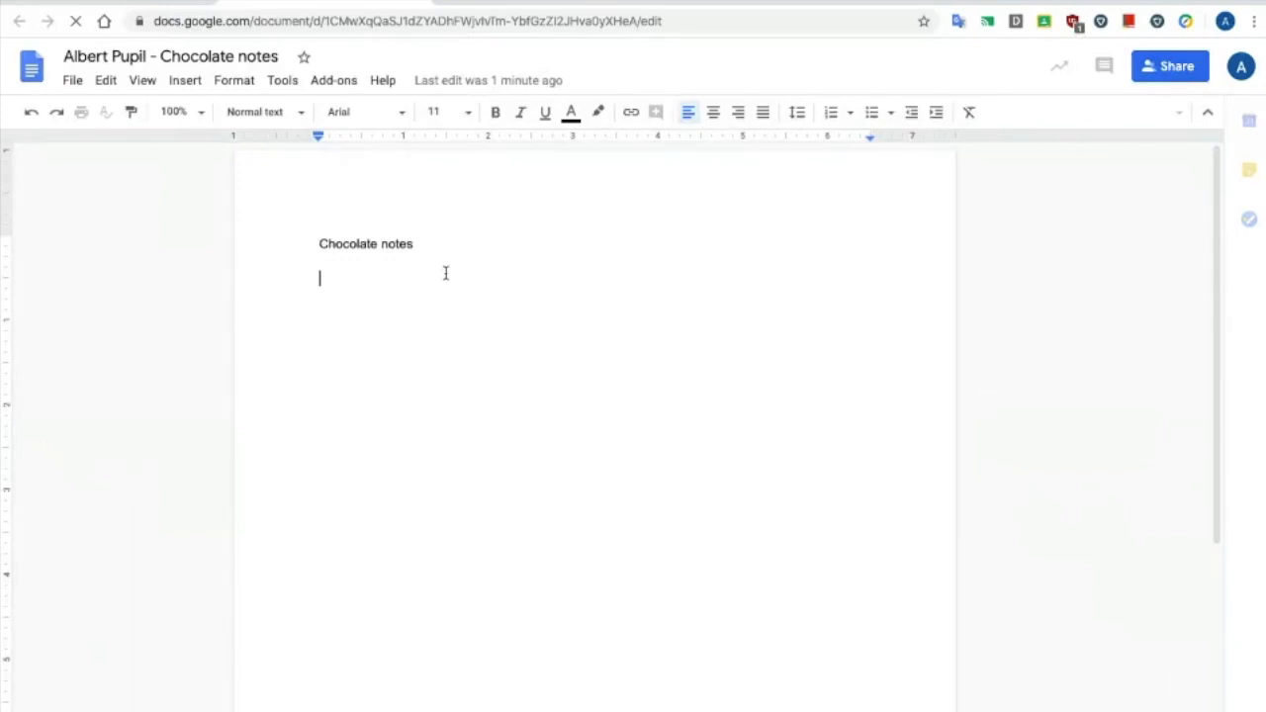
type("I like chooclate")
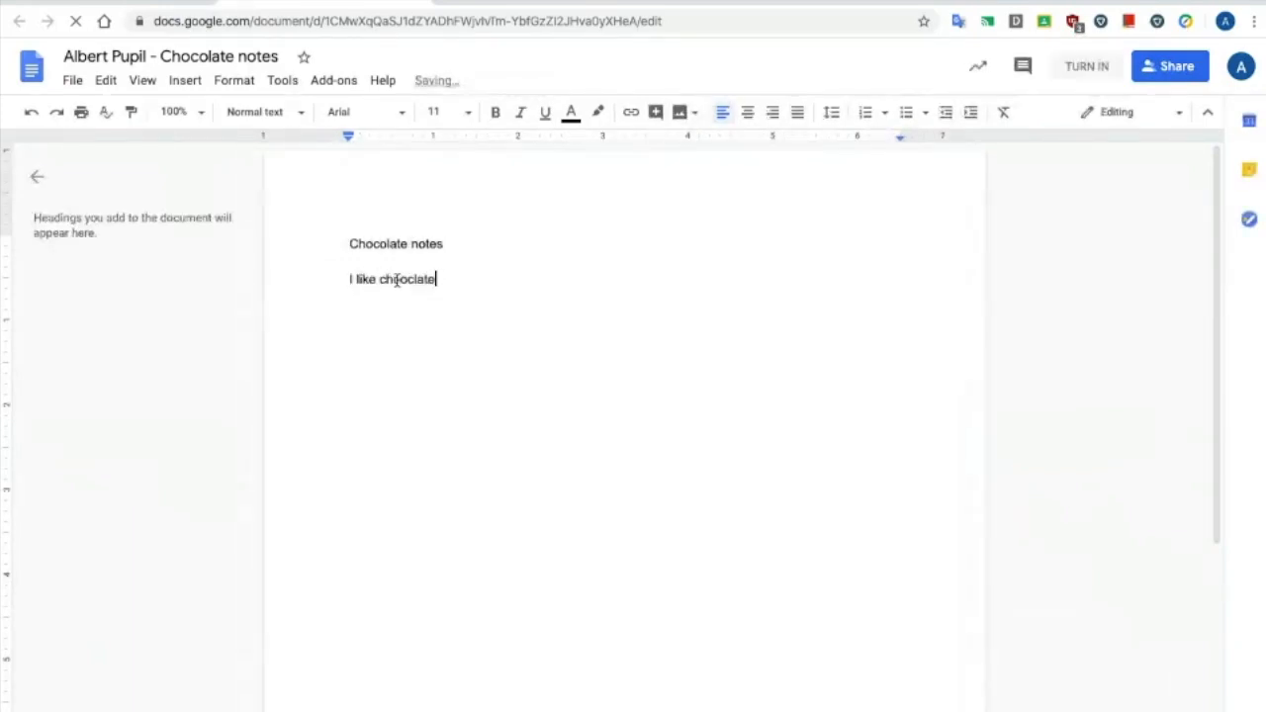
key("Return")
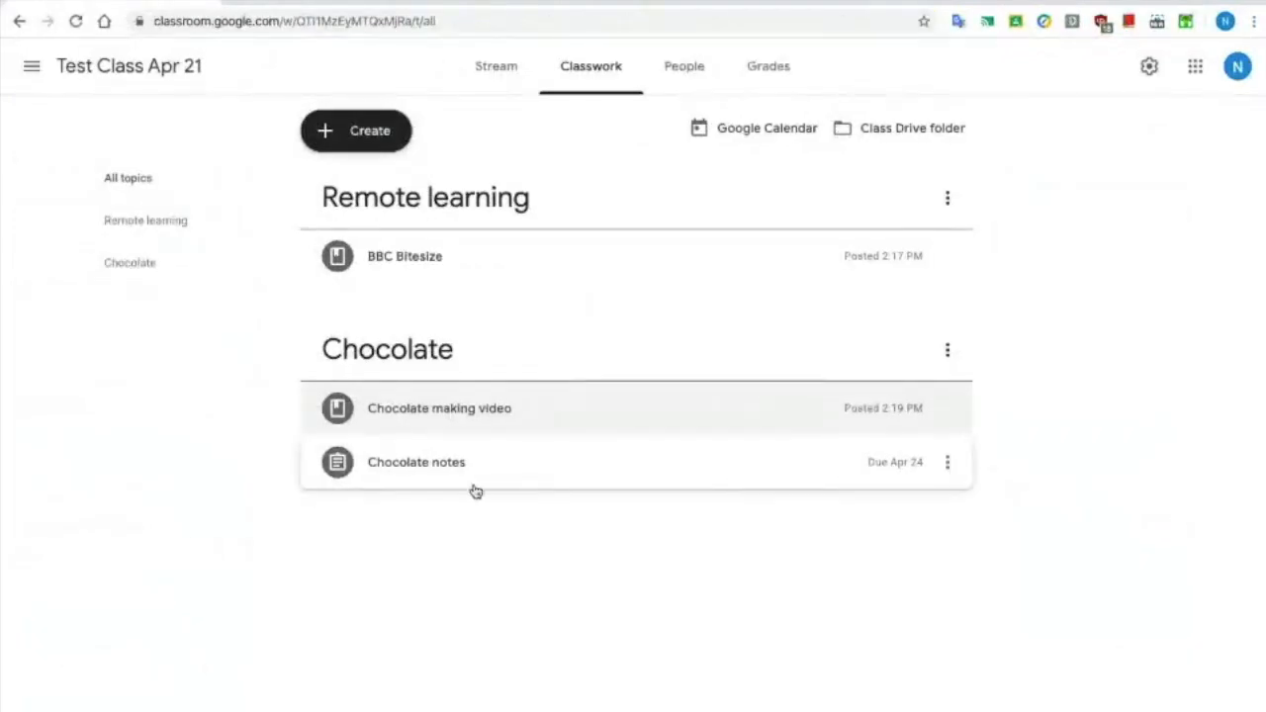
Step: As the teacher, open the pupil's assigned Chocolate notes document and suggest replacing "chooclate" with "chocolate"
left_click(440, 468)
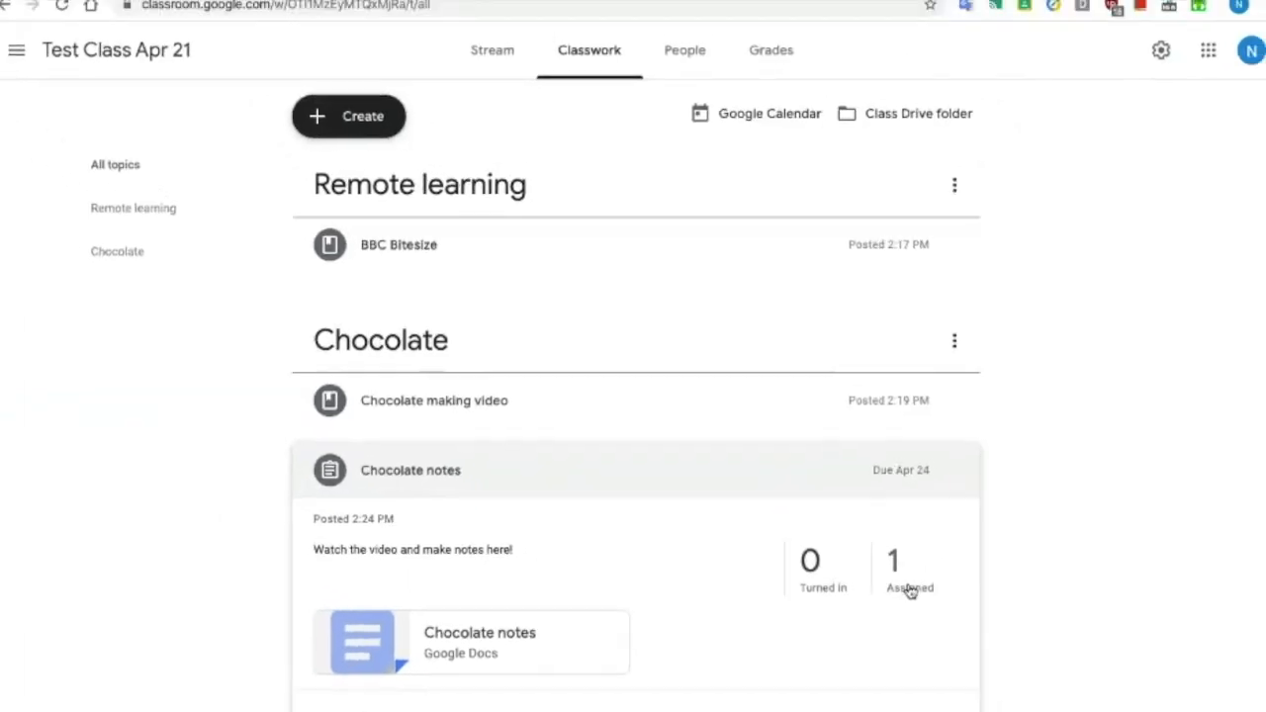
left_click(905, 591)
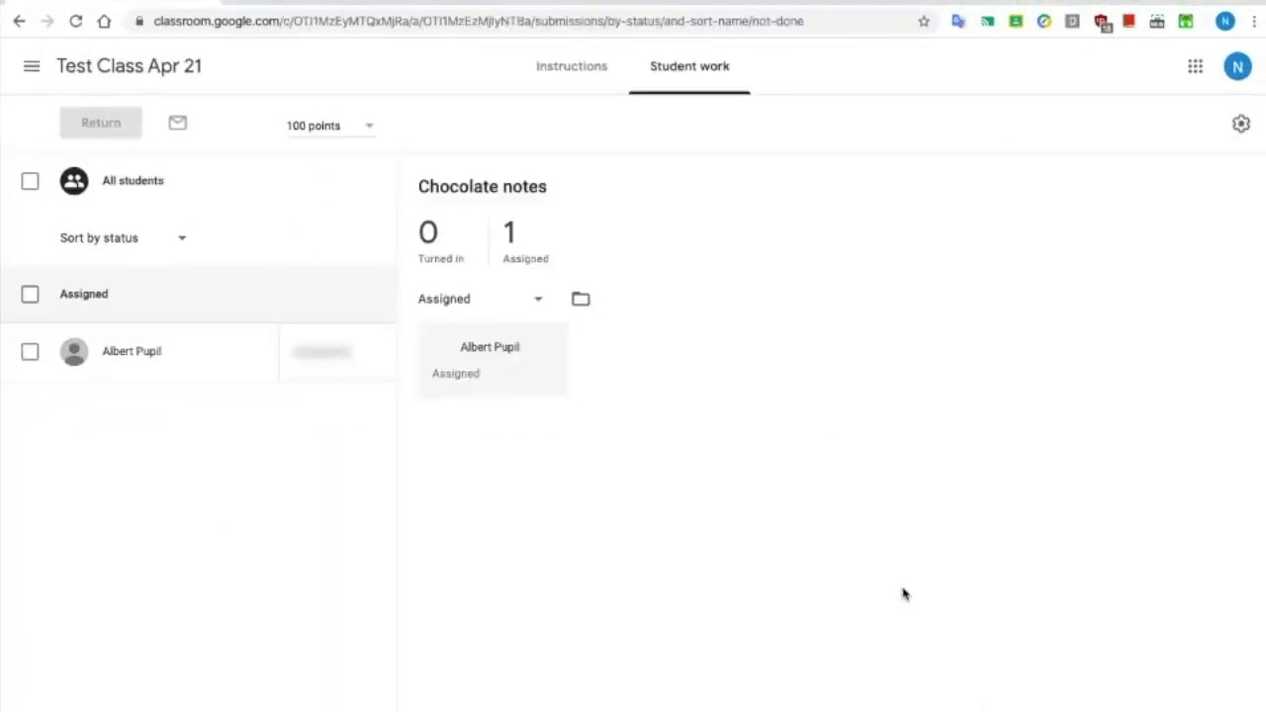
left_click(486, 405)
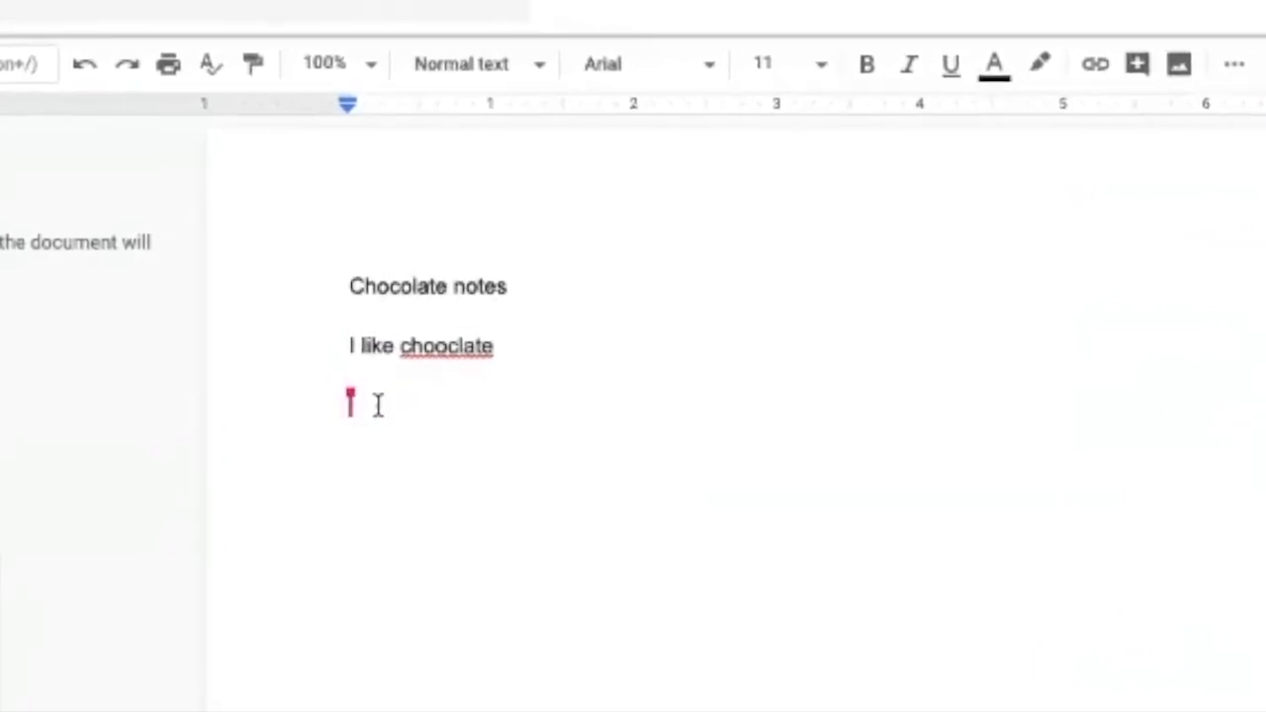
left_click(433, 349)
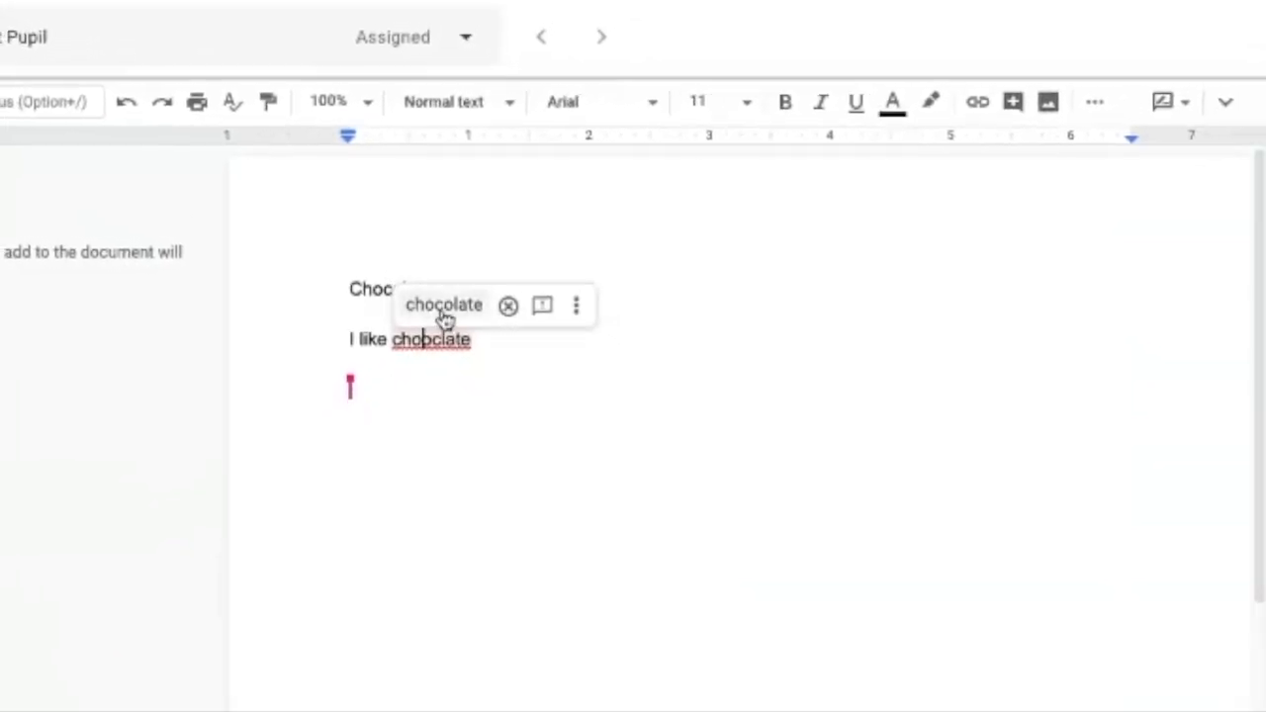
left_click(444, 306)
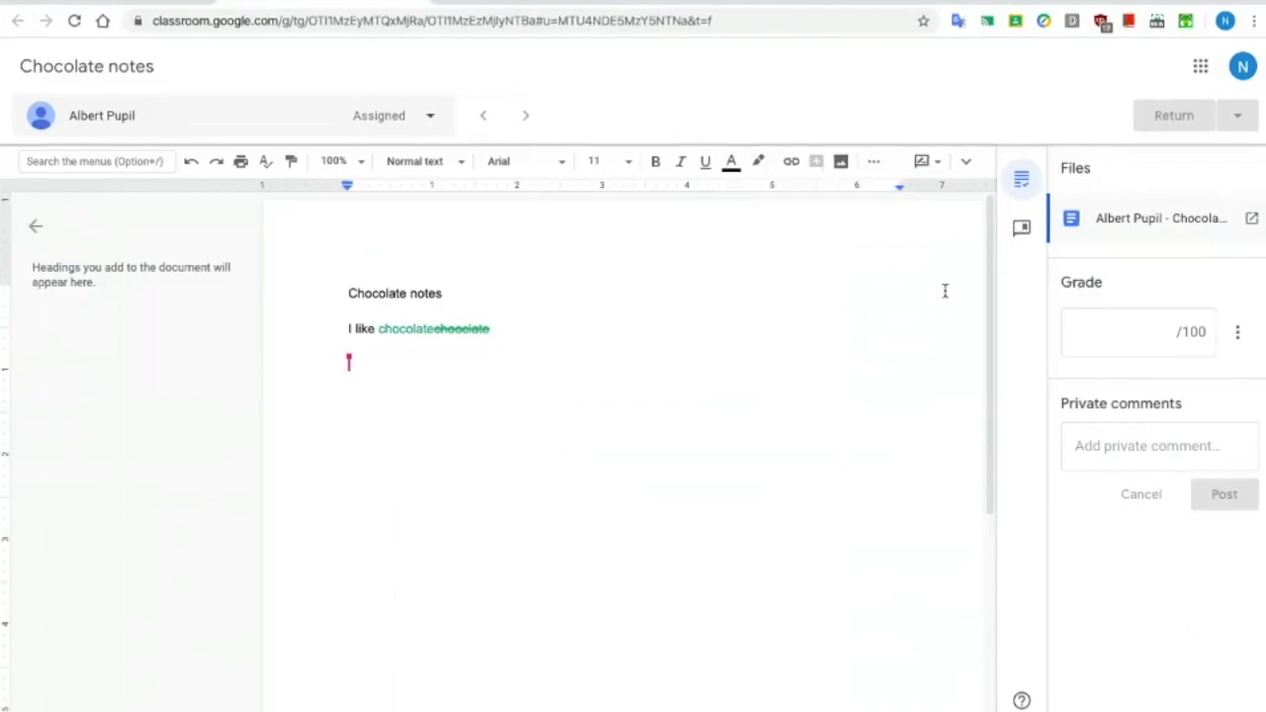
Step: Post the private comment "Excellent - keep going!" on the pupil's Chocolate notes work
left_click(1114, 459)
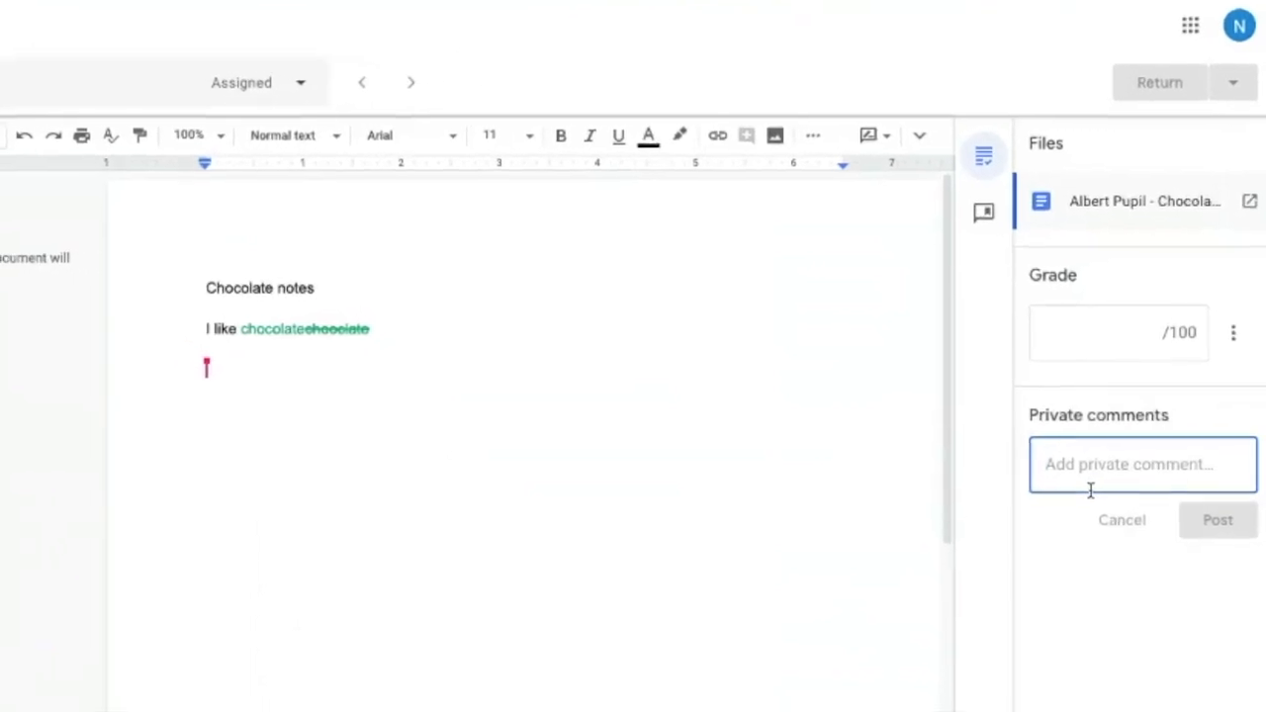
type("Excel")
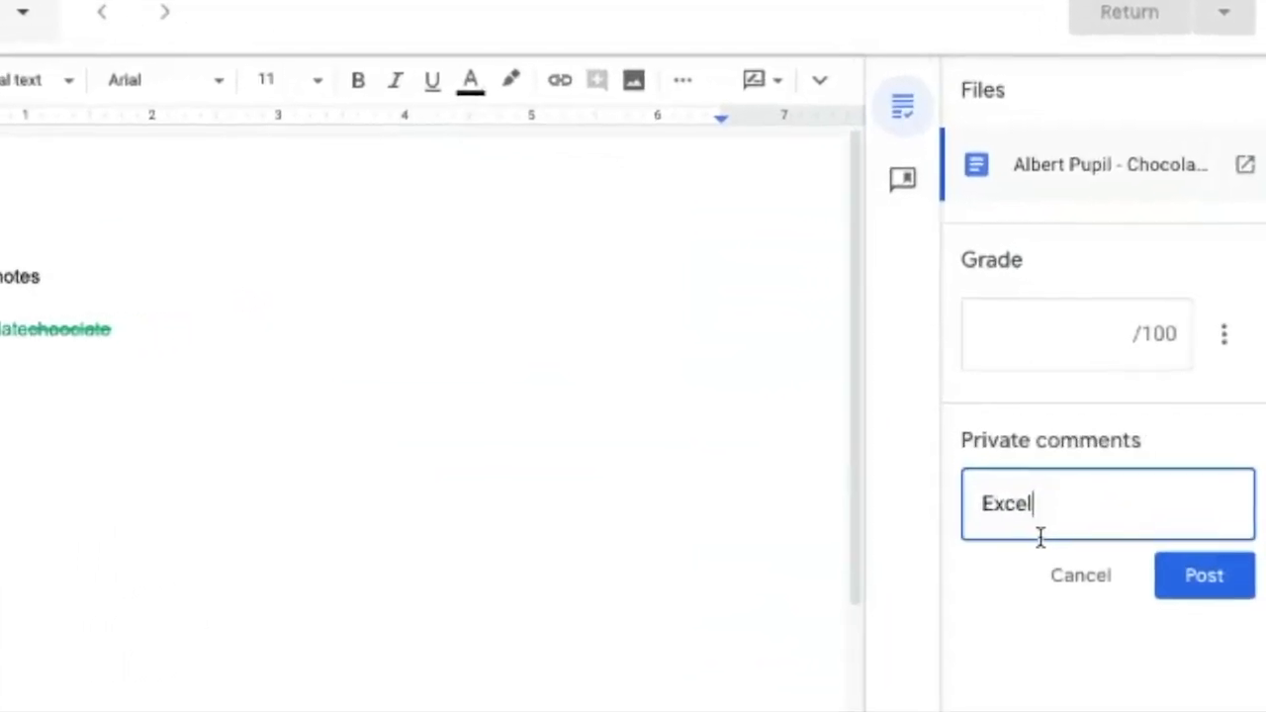
type("lent - keep going!")
left_click(1222, 649)
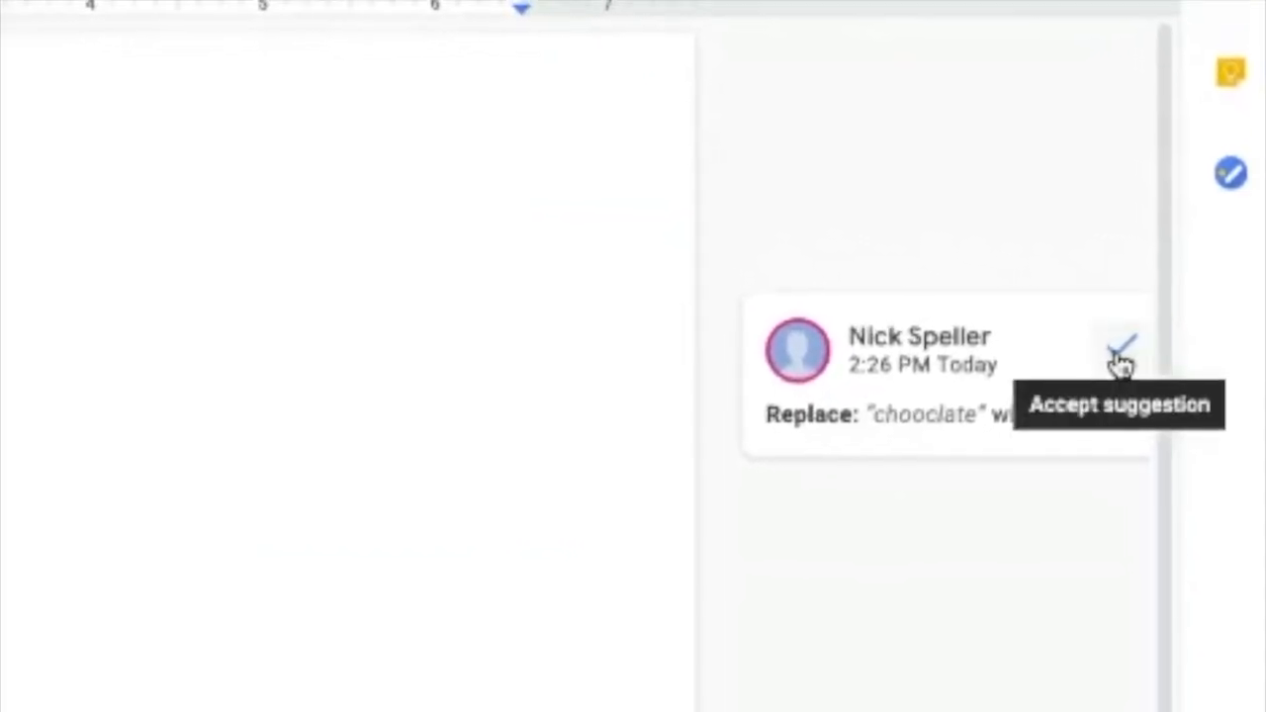
Step: As the pupil, accept the spelling suggestion in the document and turn in the Chocolate notes assignment
left_click(1121, 362)
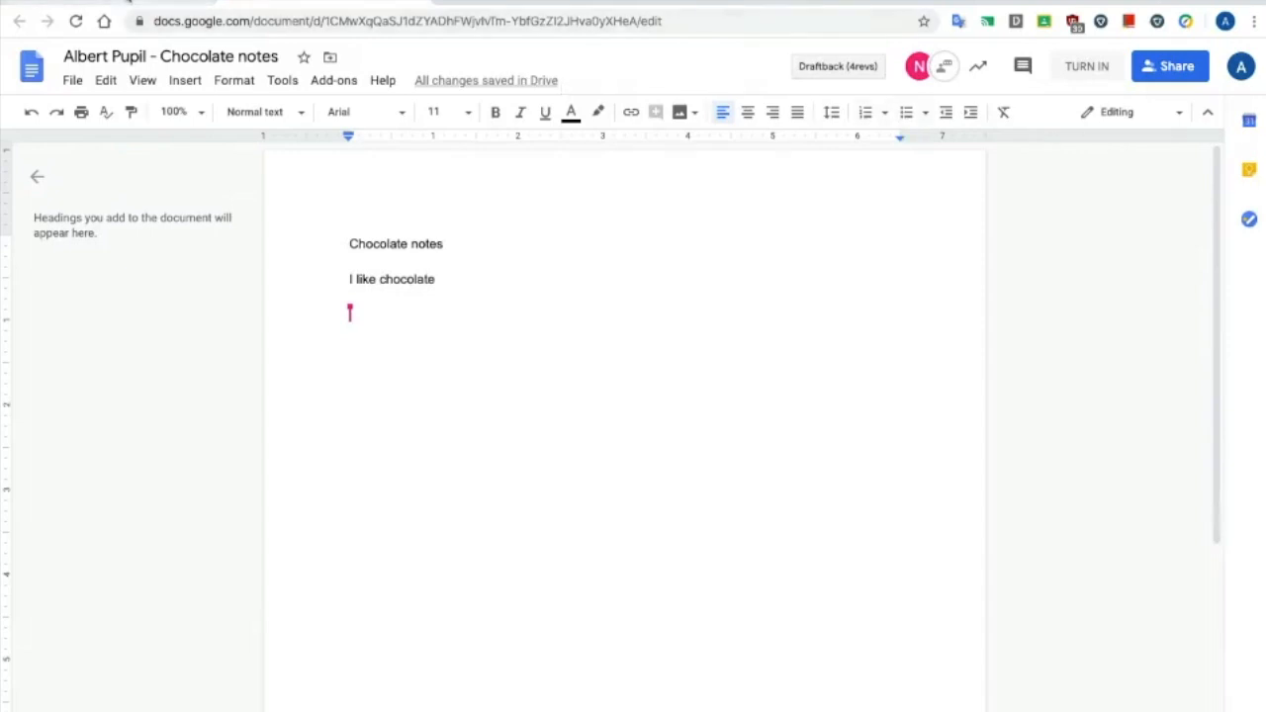
left_click(139, 5)
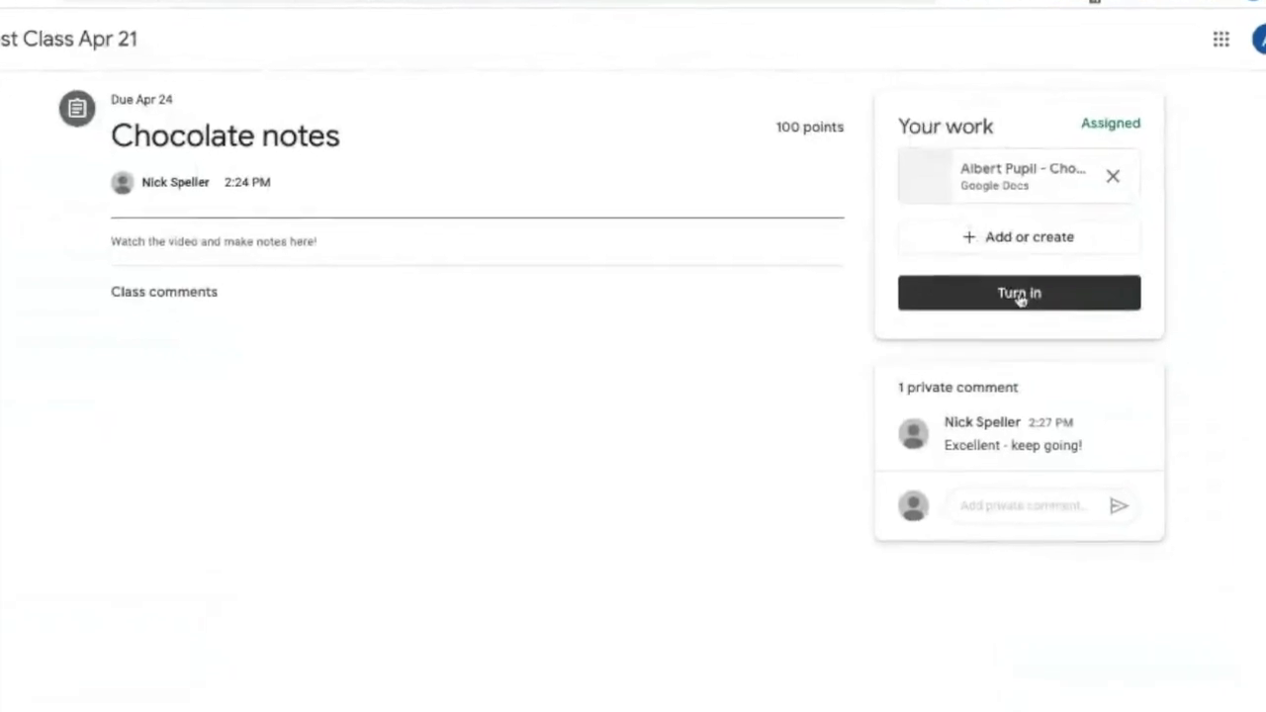
left_click(1019, 295)
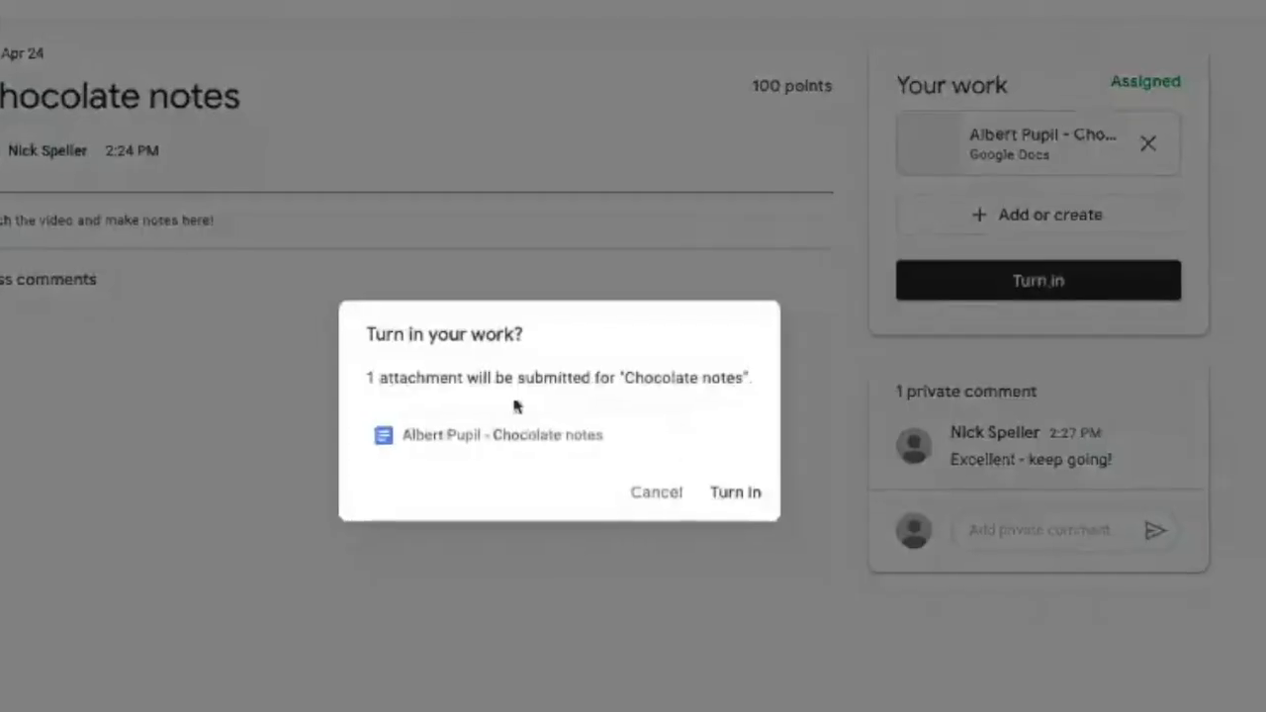
left_click(735, 493)
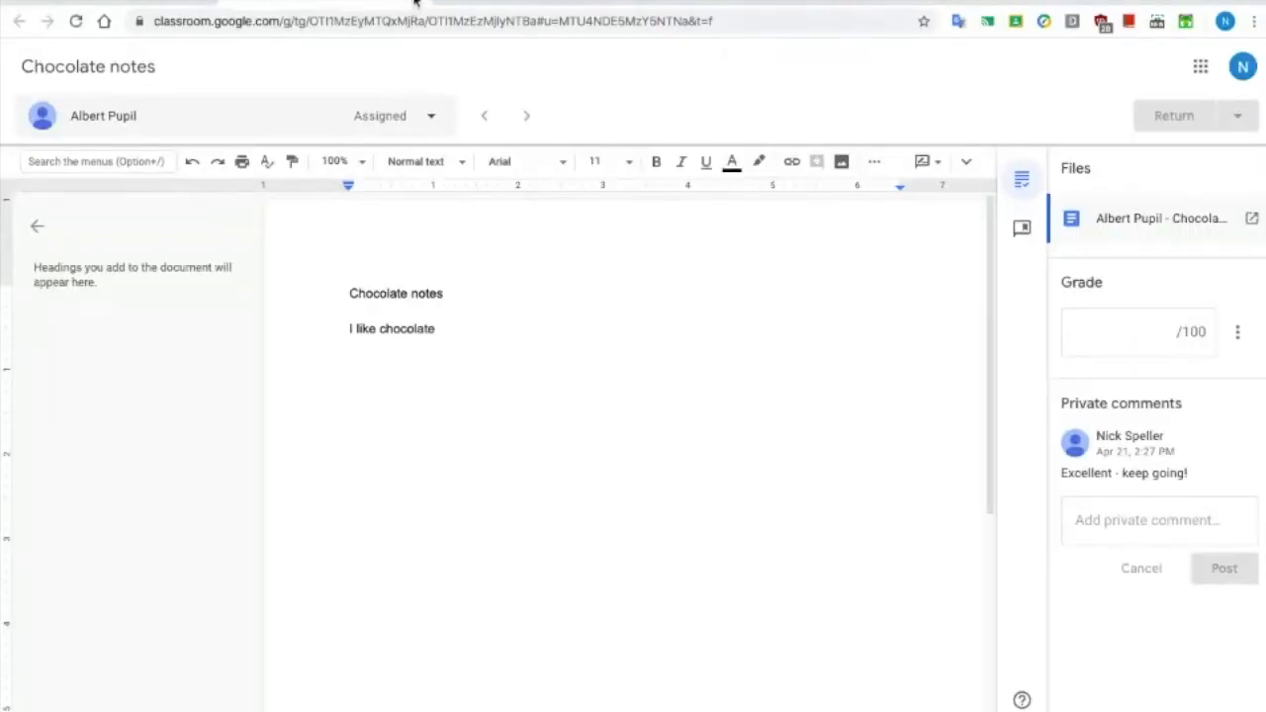
Step: As the teacher, check the submission status of Chocolate notes and return to the class's Classwork page
left_click(415, 2)
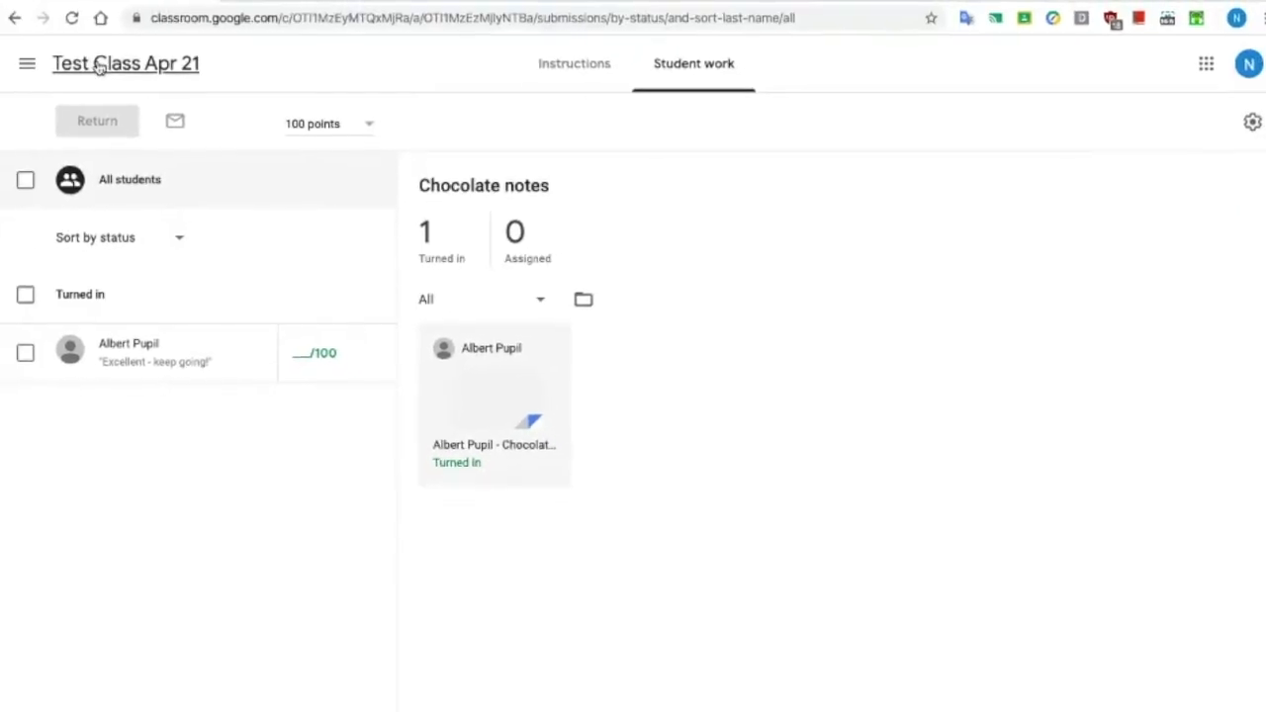
left_click(98, 64)
left_click(568, 81)
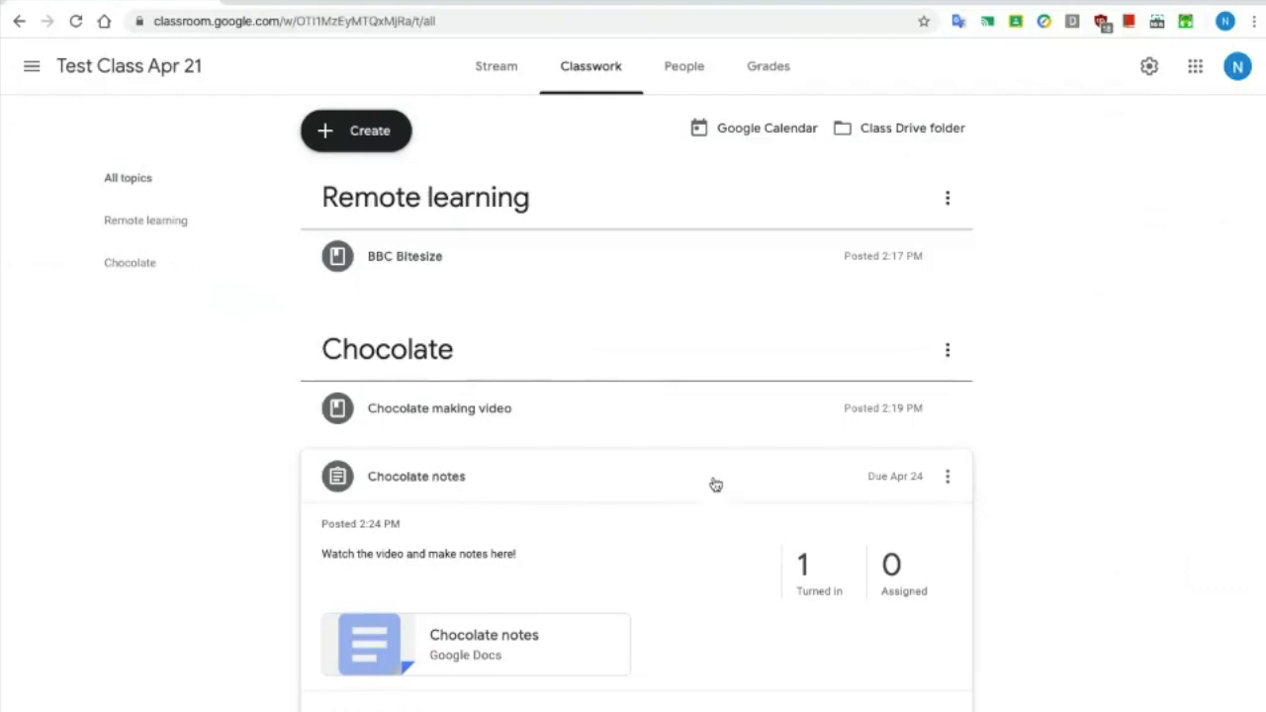
scroll(1017, 483, "down", 1)
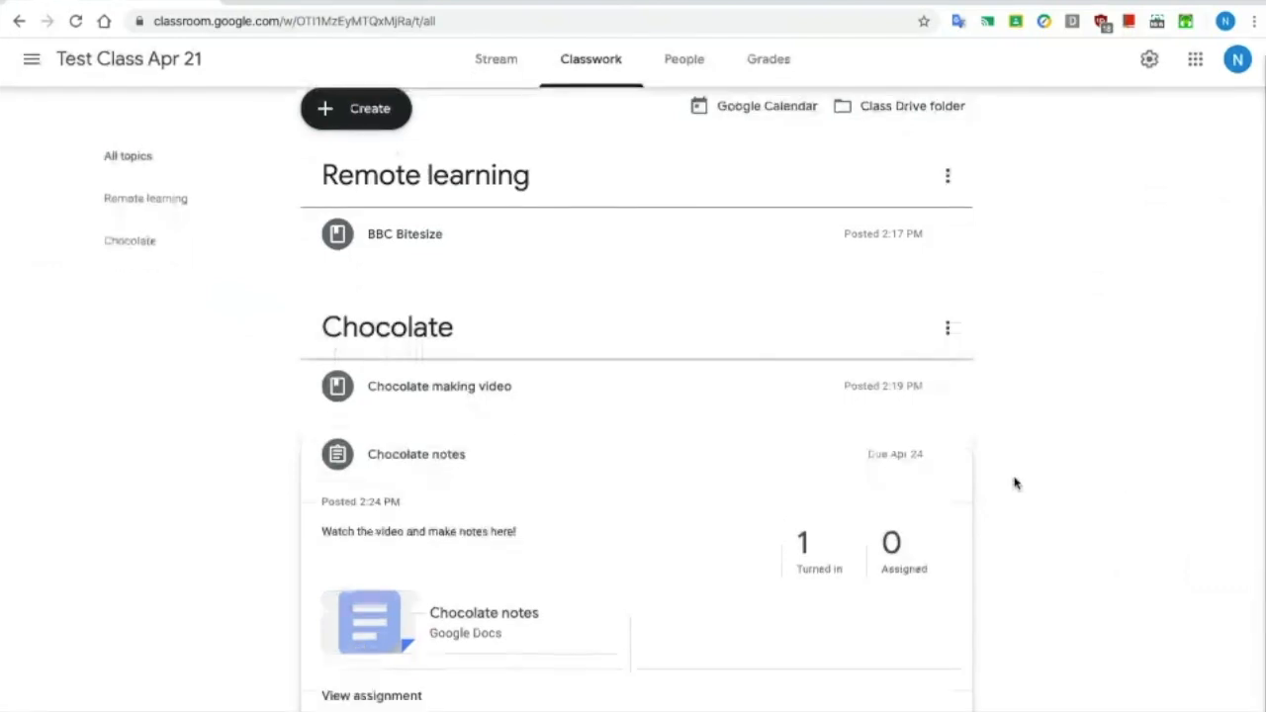
left_click(956, 458)
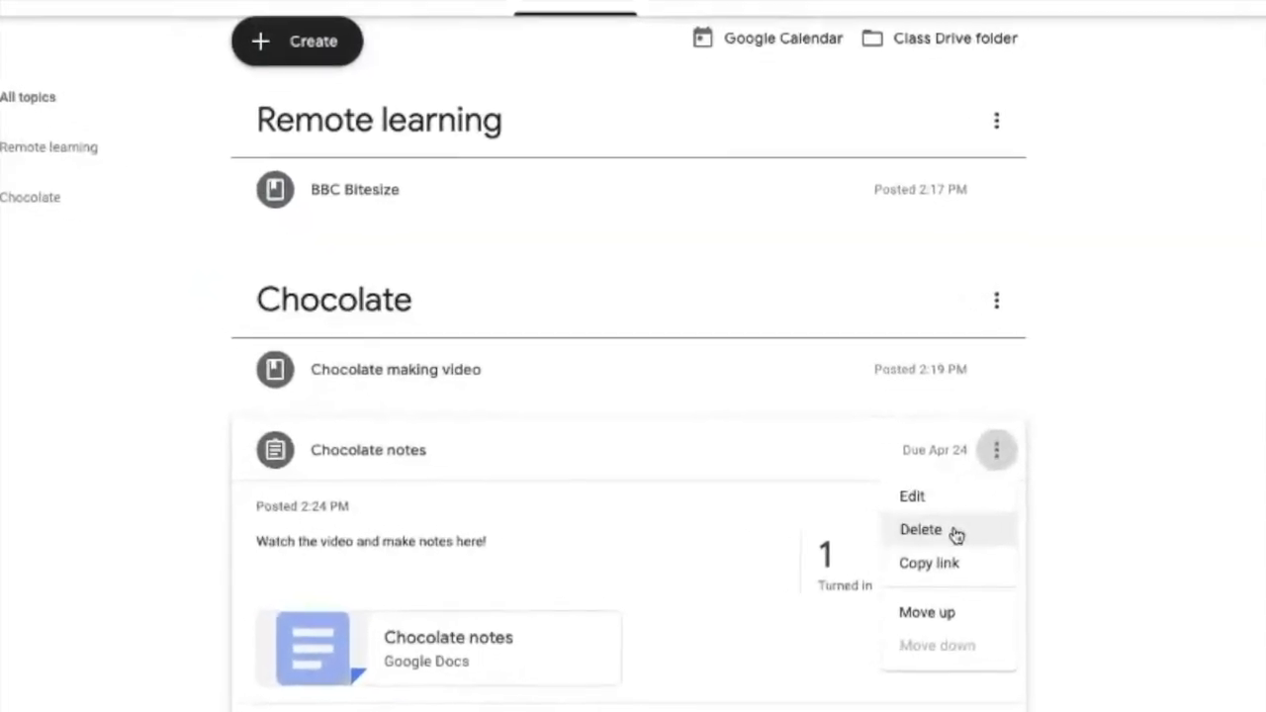
left_click(948, 532)
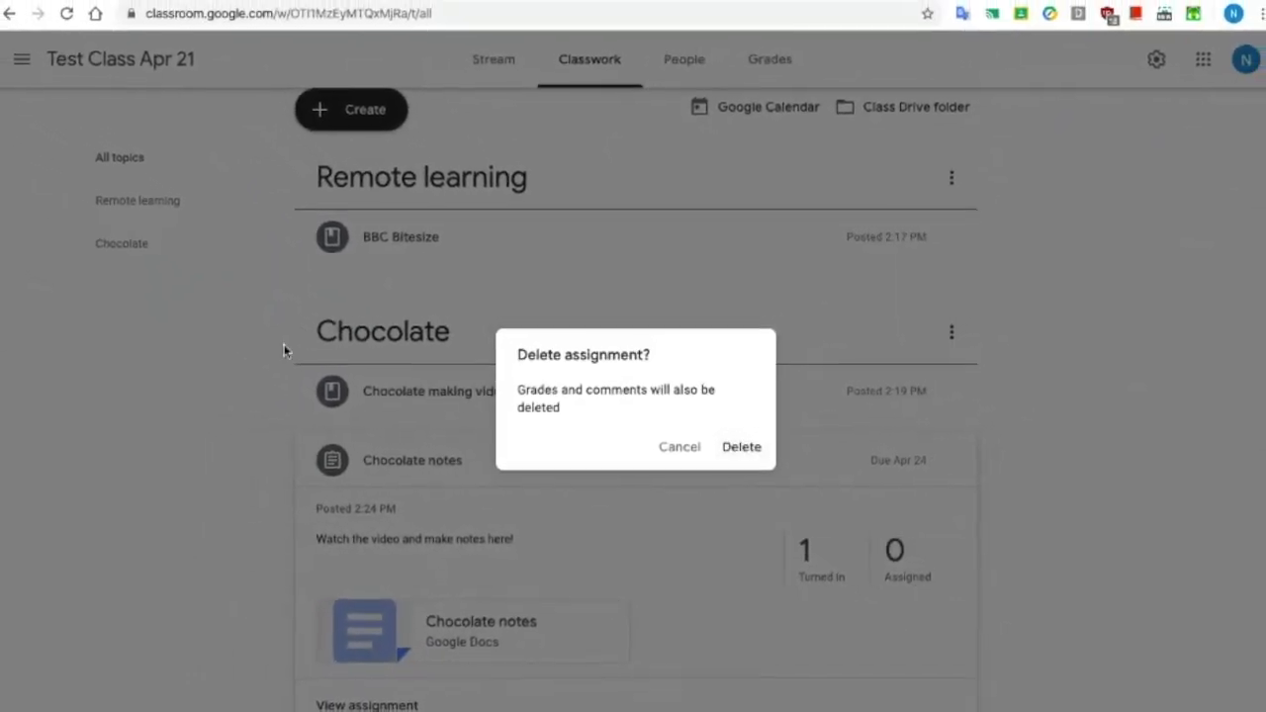
left_click(109, 366)
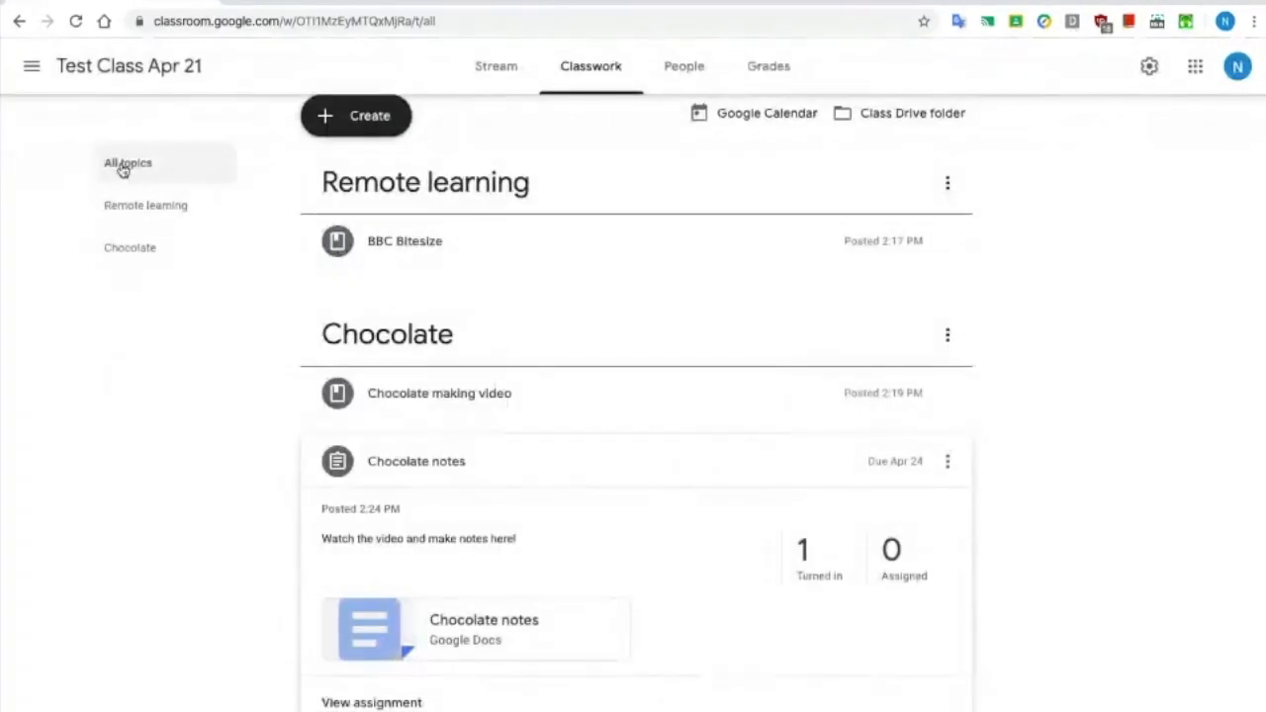
Step: Create a topic named Archive and move it below the Chocolate topic
left_click(326, 118)
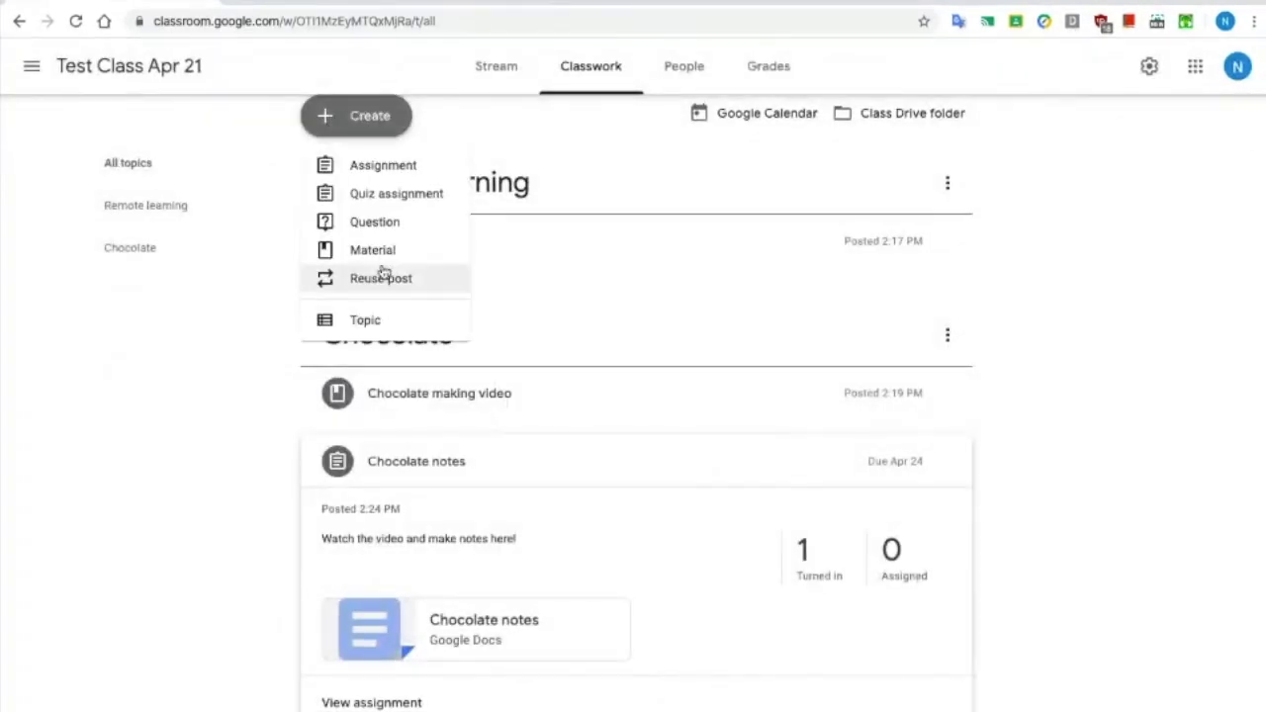
left_click(366, 321)
type("A")
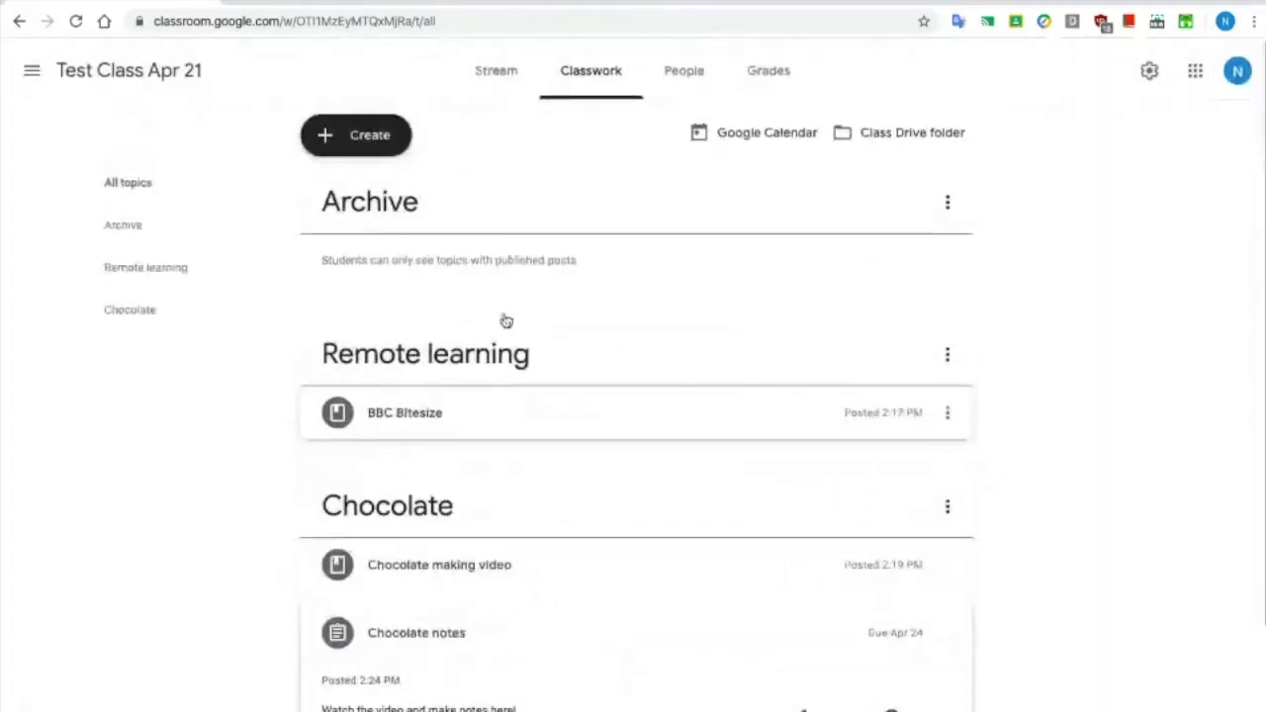
left_click_drag(473, 230, 508, 708)
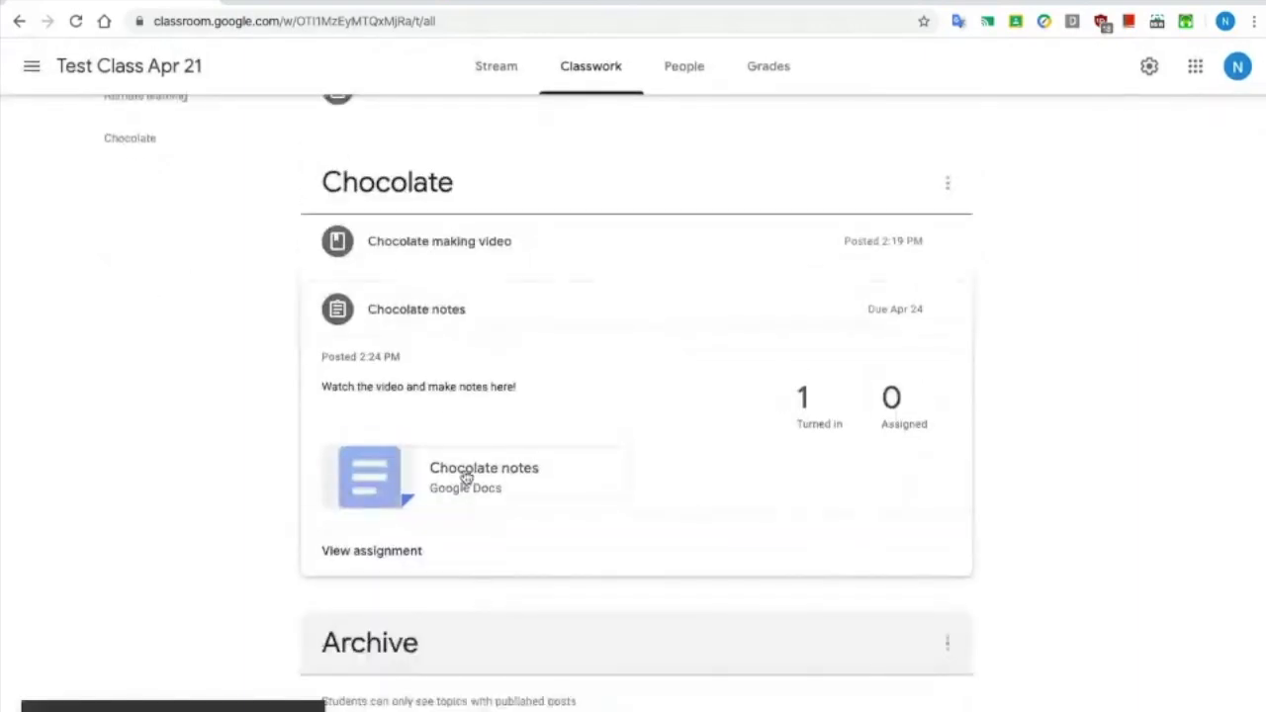
Step: Move the Chocolate notes assignment into the Archive topic, and delete the assignment
left_click_drag(452, 323, 469, 633)
scroll(455, 504, "down", 2)
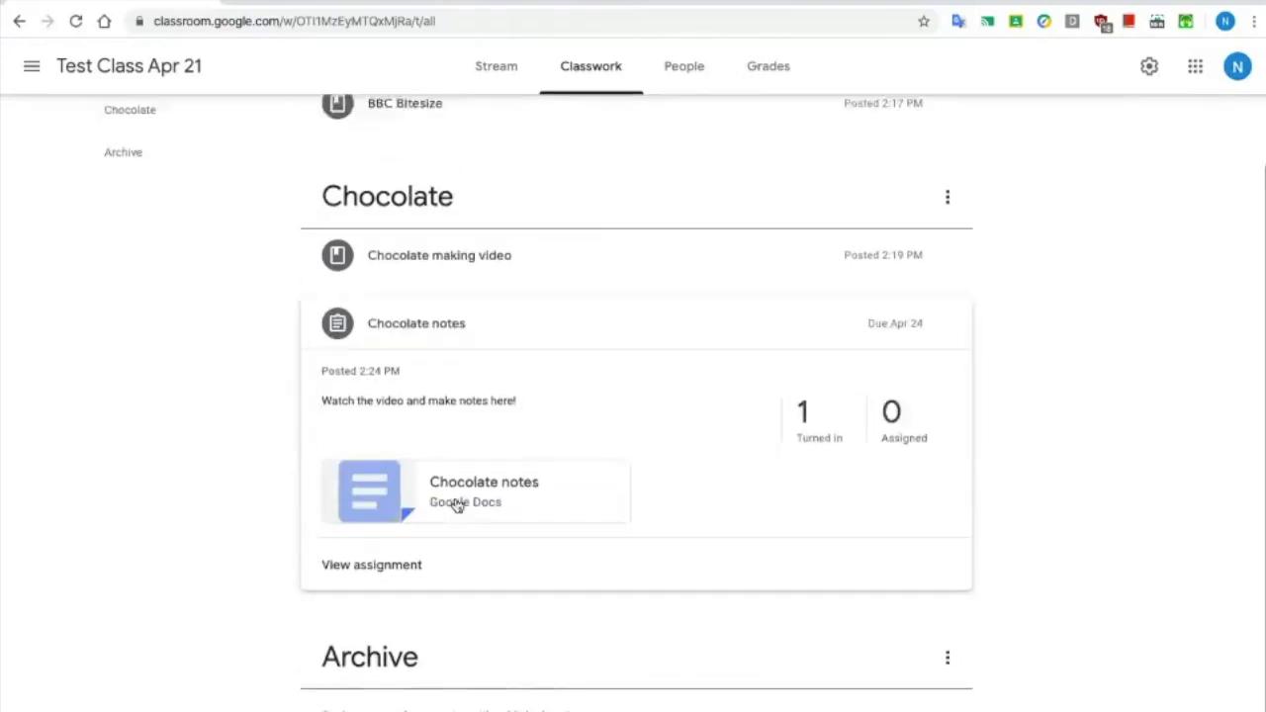
left_click_drag(415, 339, 418, 537)
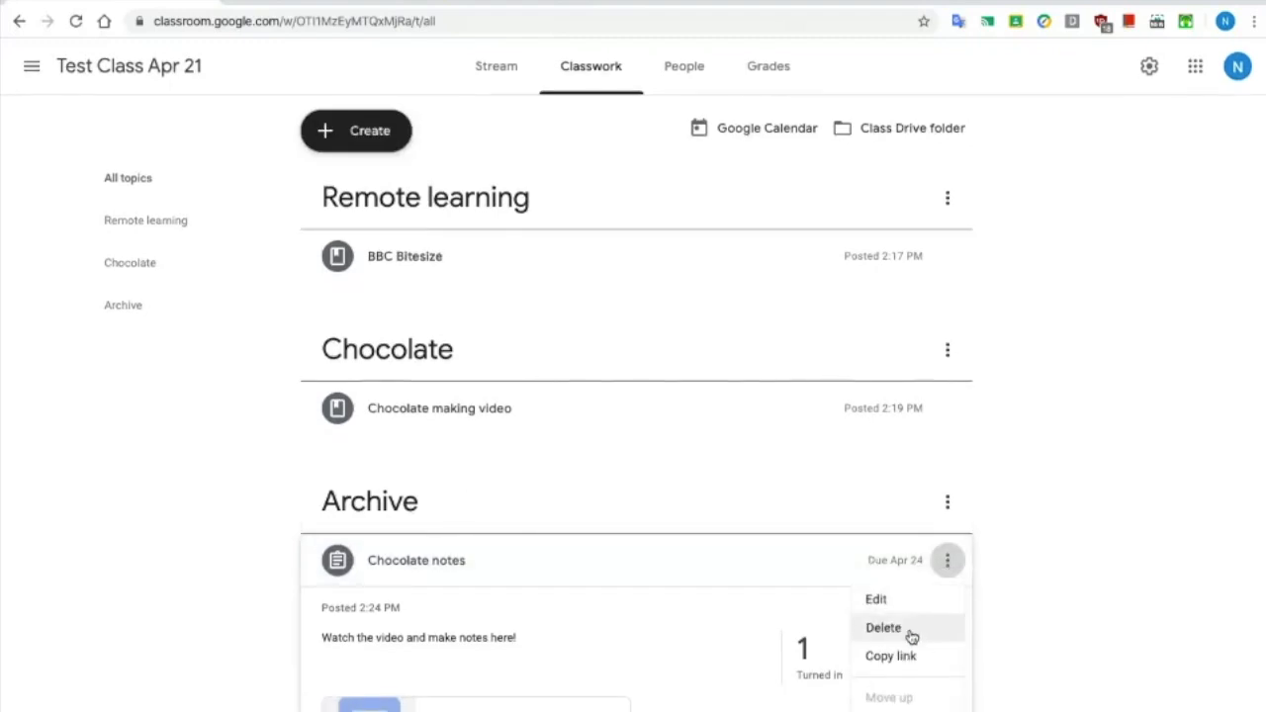
left_click(911, 629)
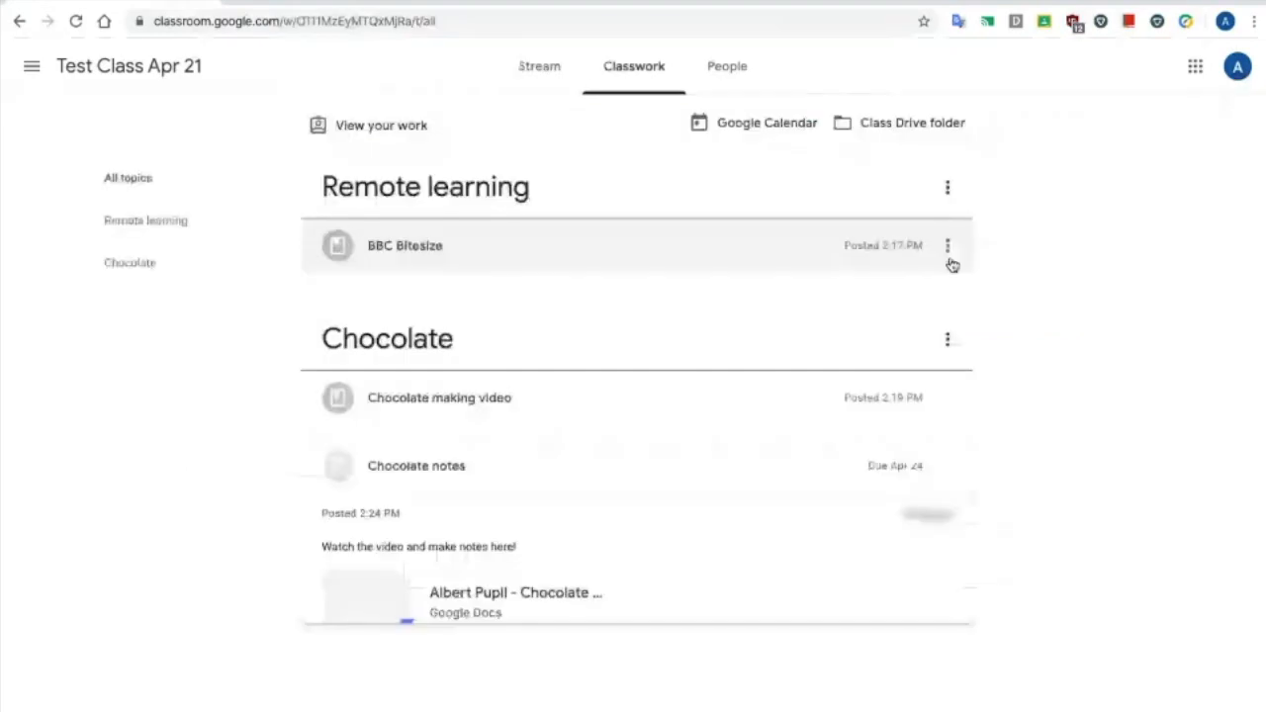
Step: Examine the pupil's document copies in the Chocolate notes folder of the class Drive folder, and return to Classroom
left_click(898, 126)
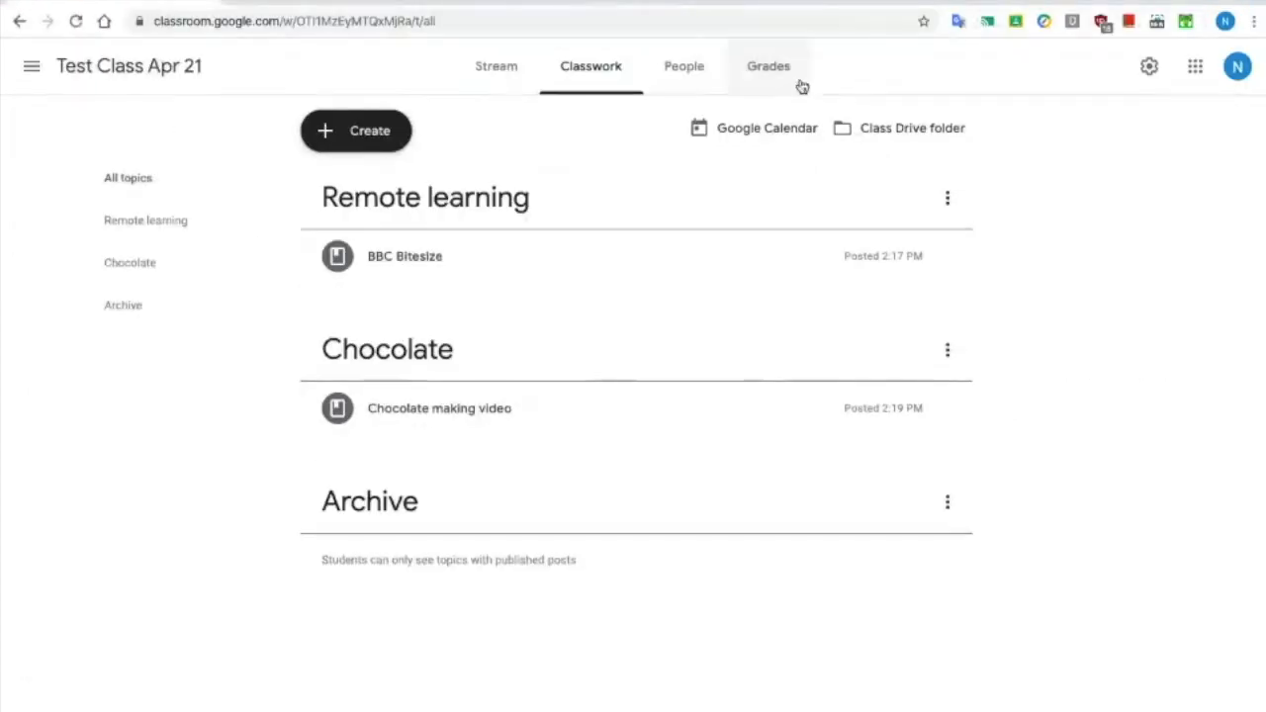
left_click(910, 129)
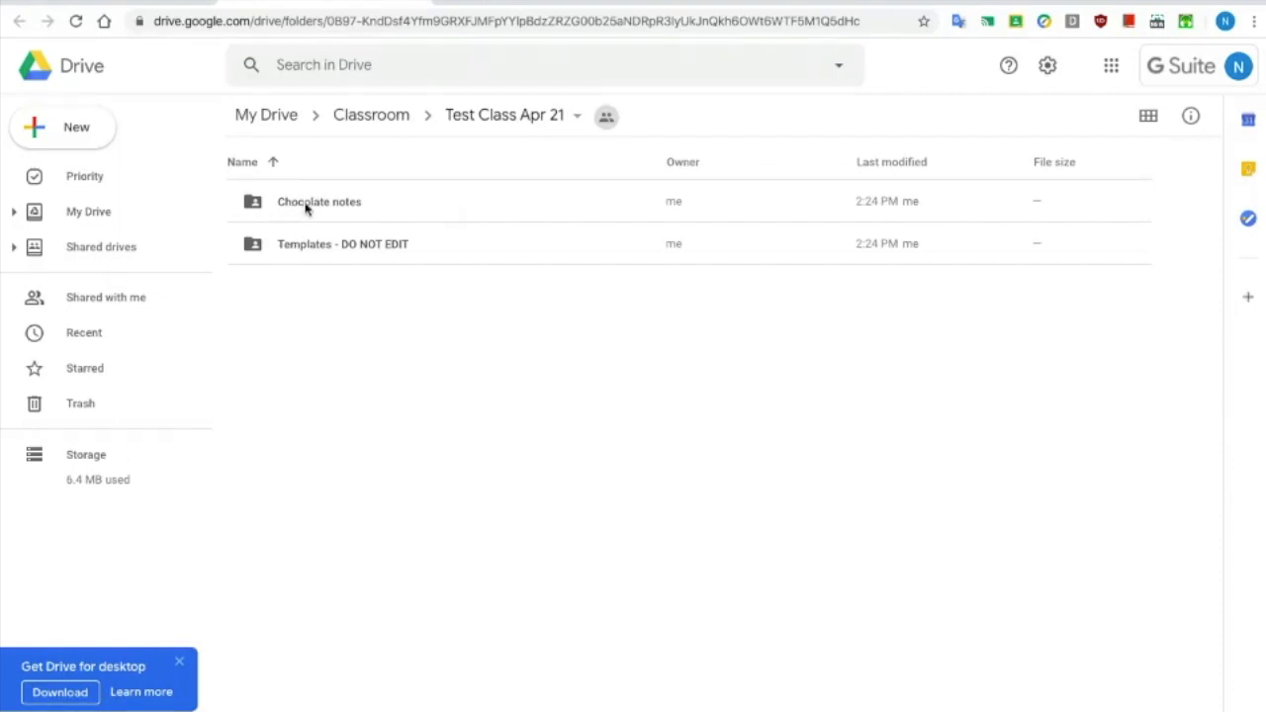
double_click(305, 206)
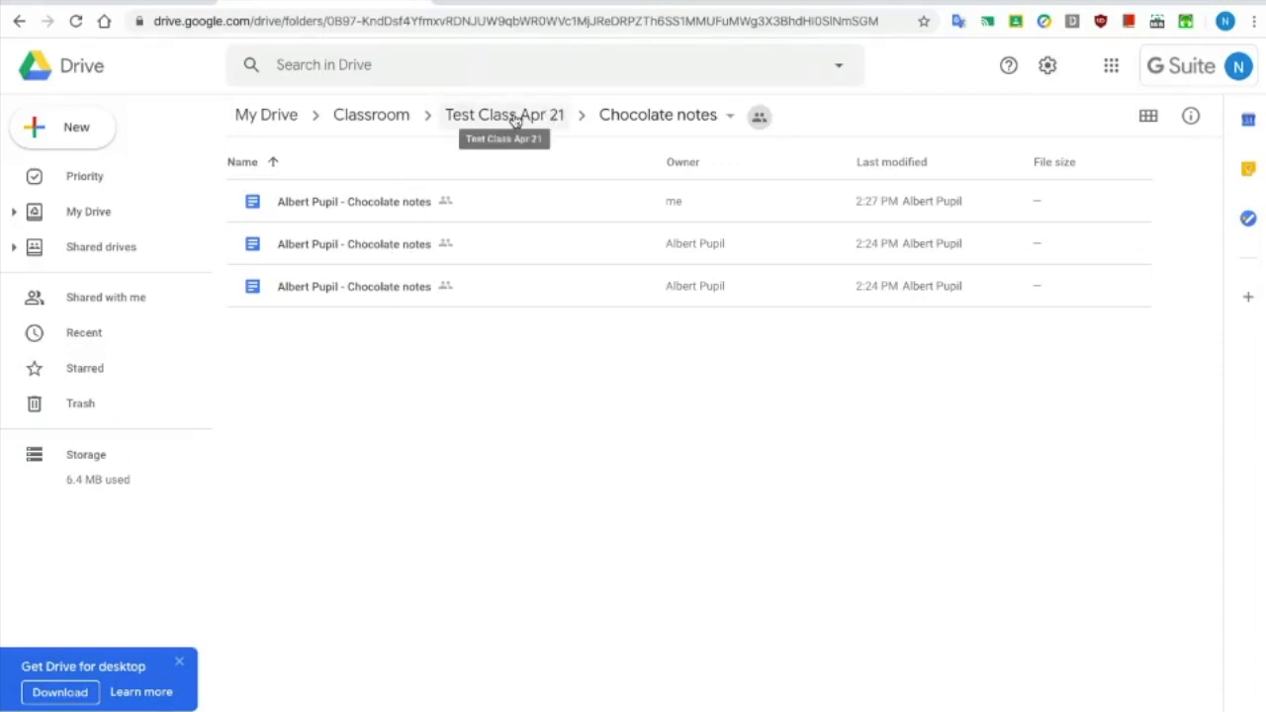
left_click(173, 2)
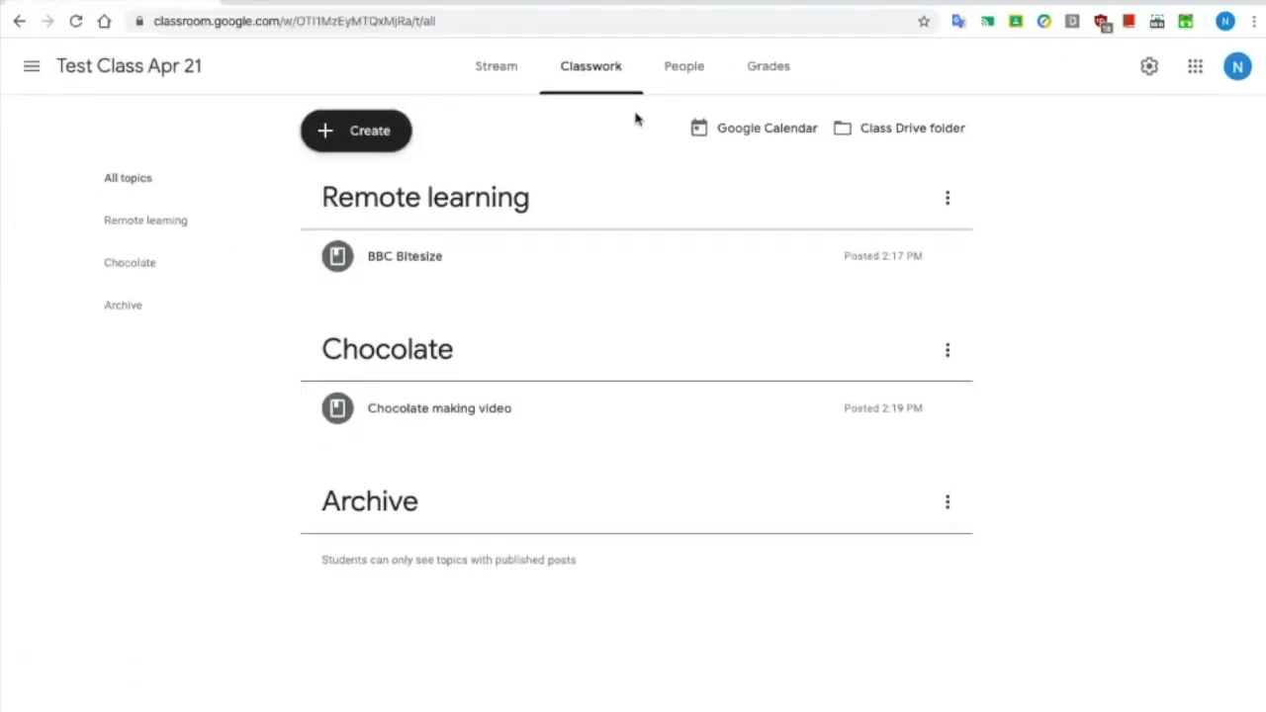
Step: View the class Stream and the form for sharing something with the class, and cancel the post
left_click(500, 79)
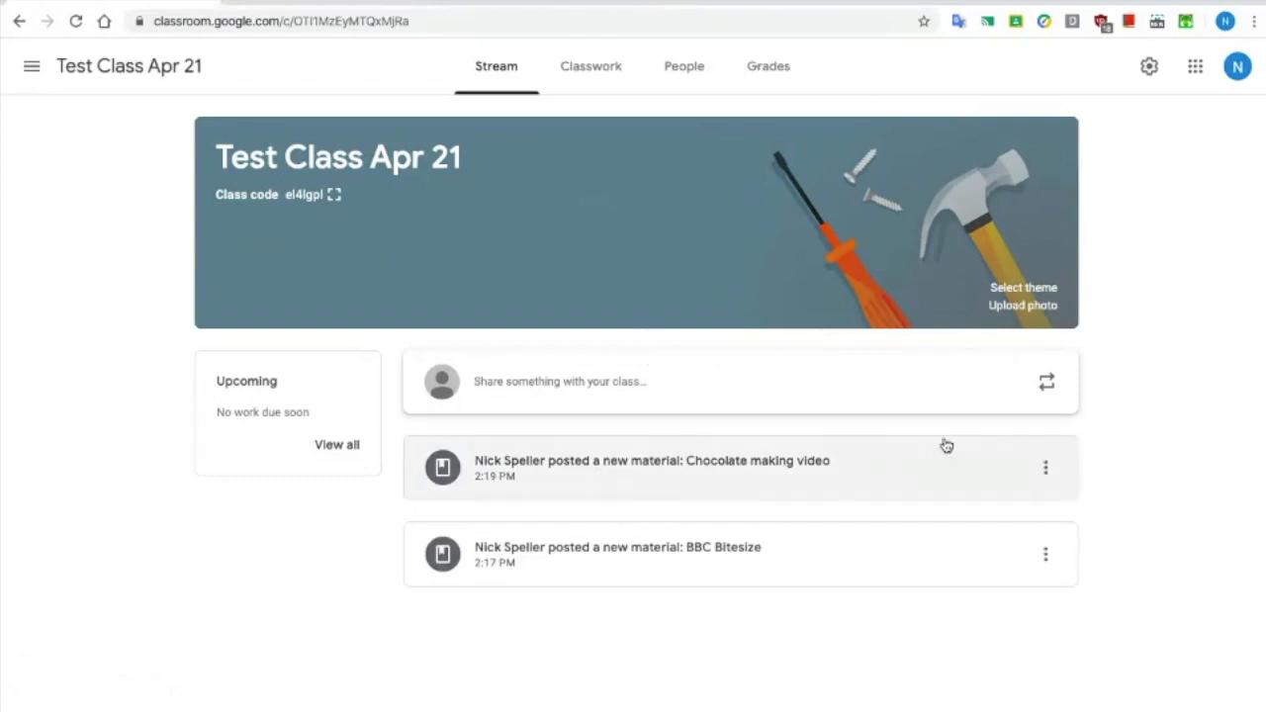
left_click(542, 384)
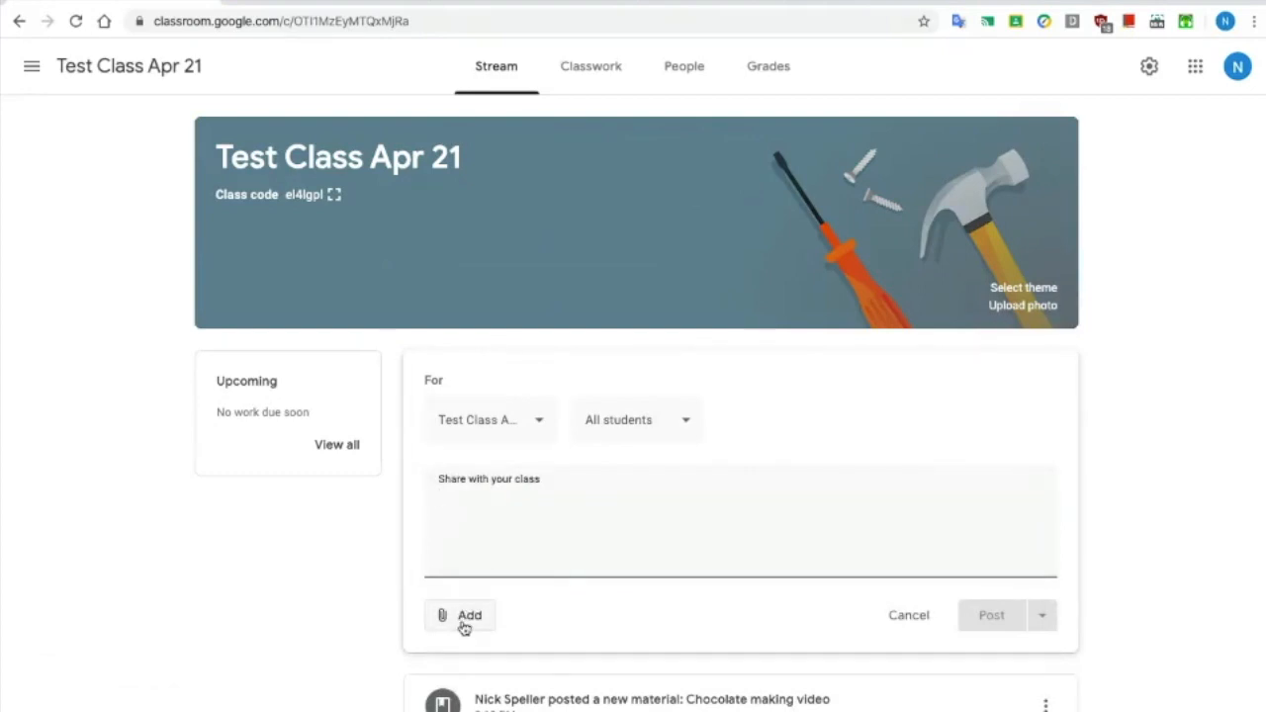
left_click(911, 617)
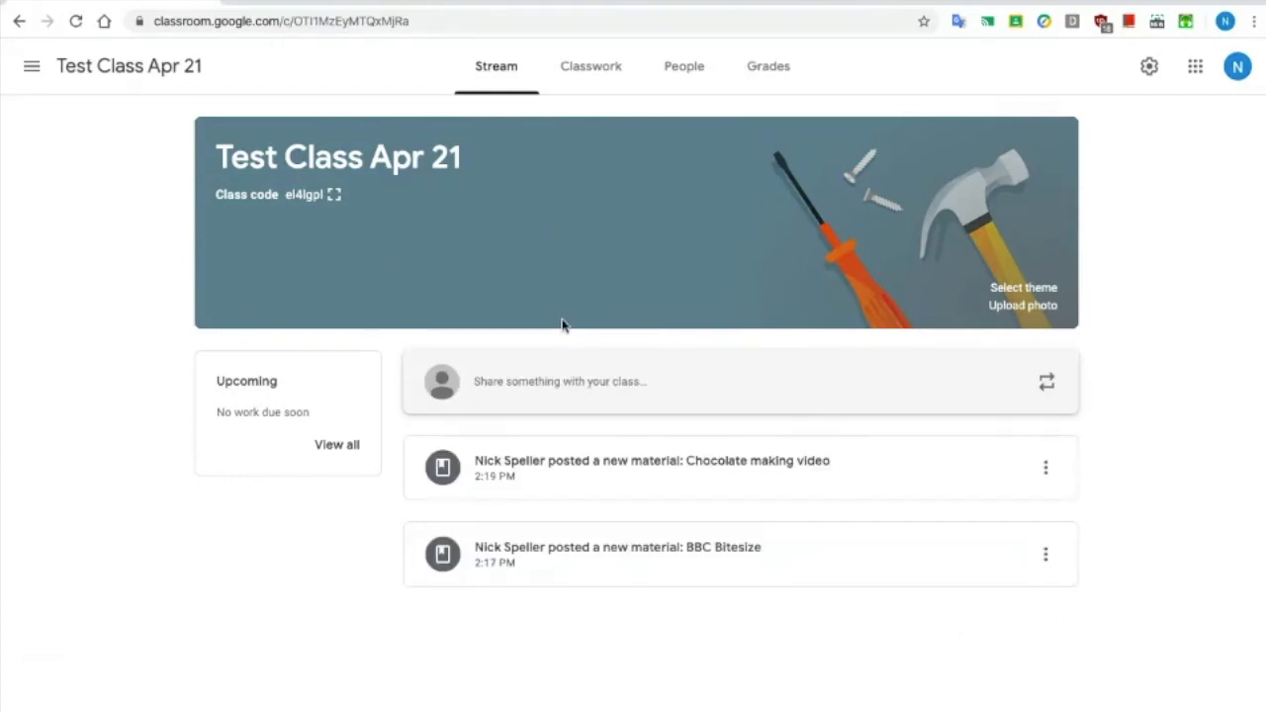